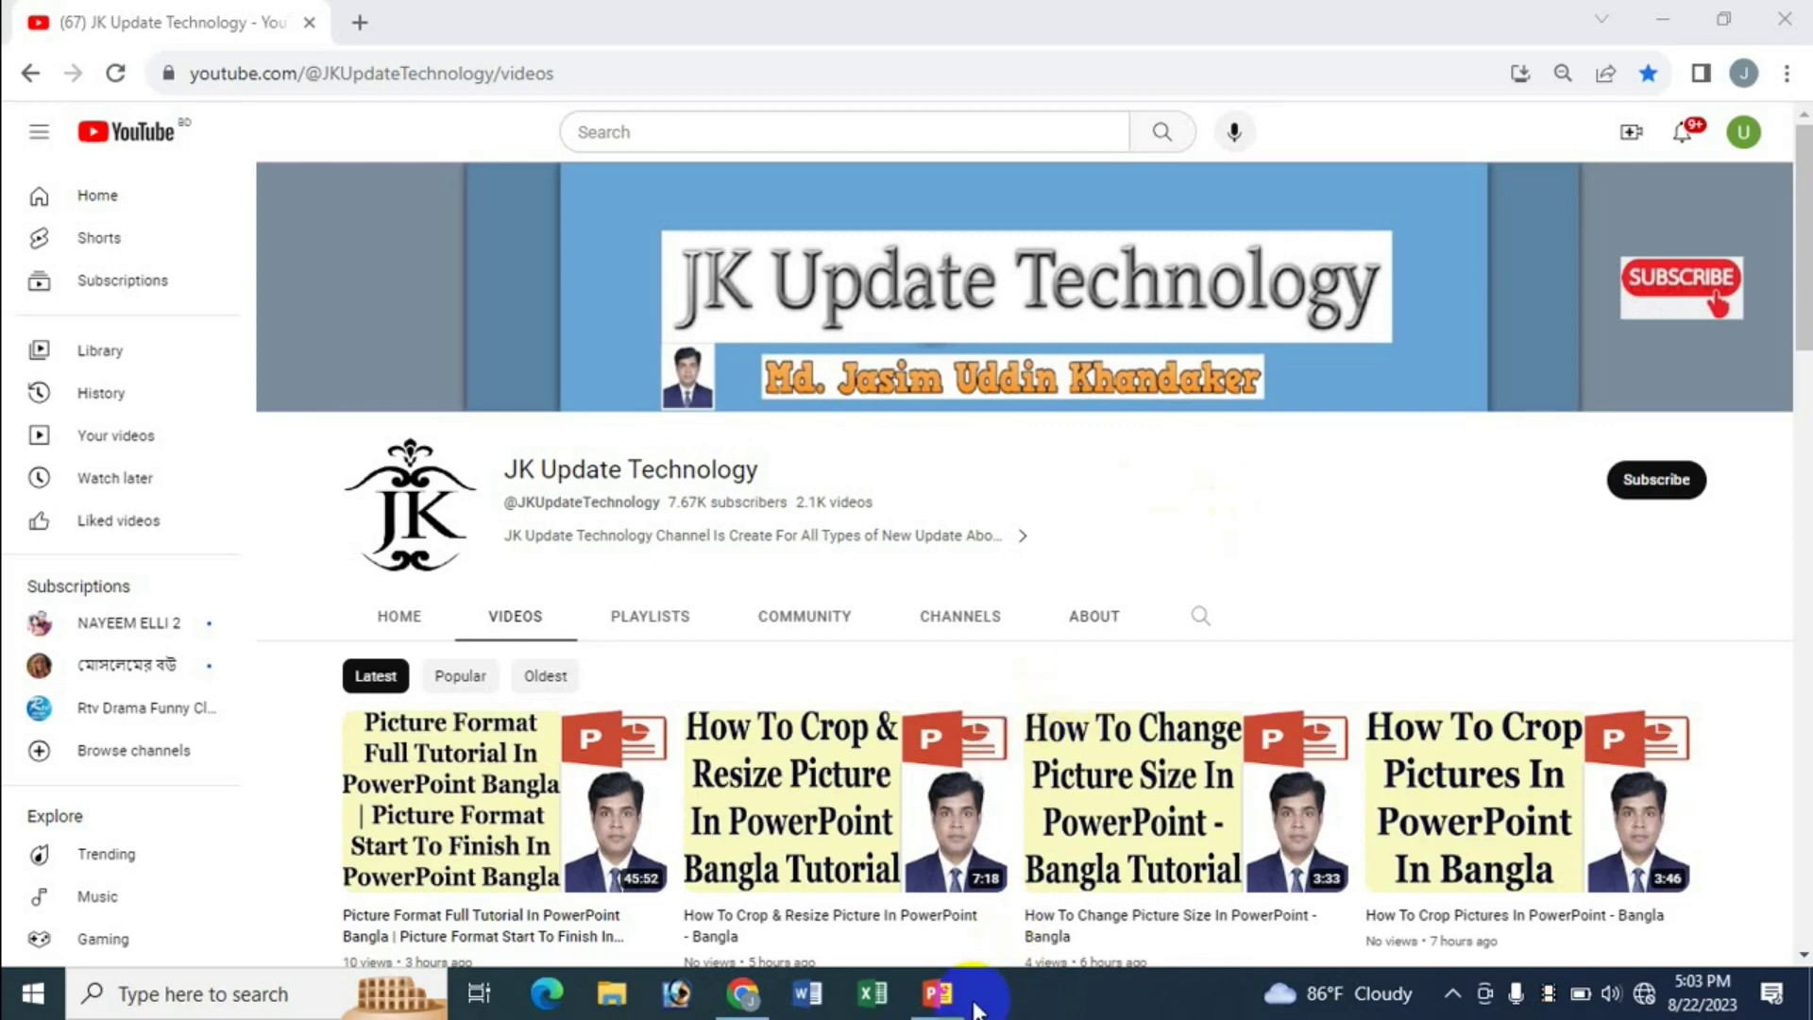
- Bring up the blank presentation and pick the pentagon from the Insert tab's Shapes gallery
click(938, 993)
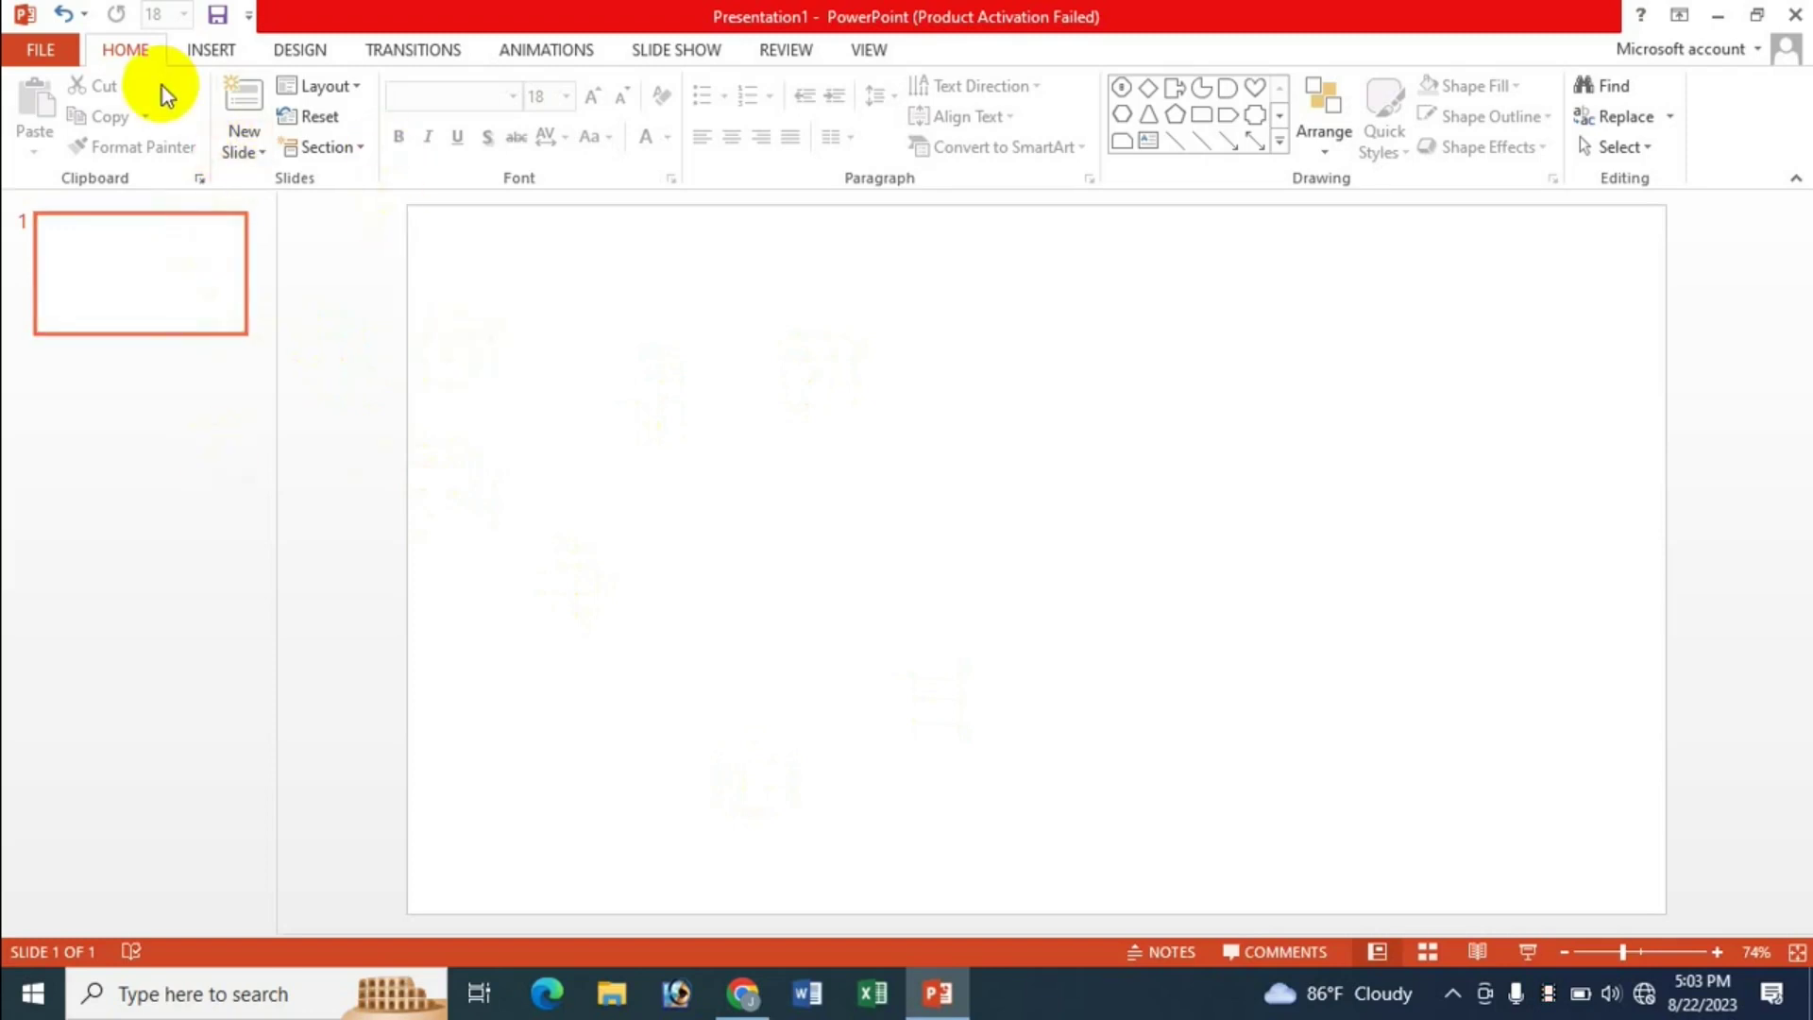
click(194, 48)
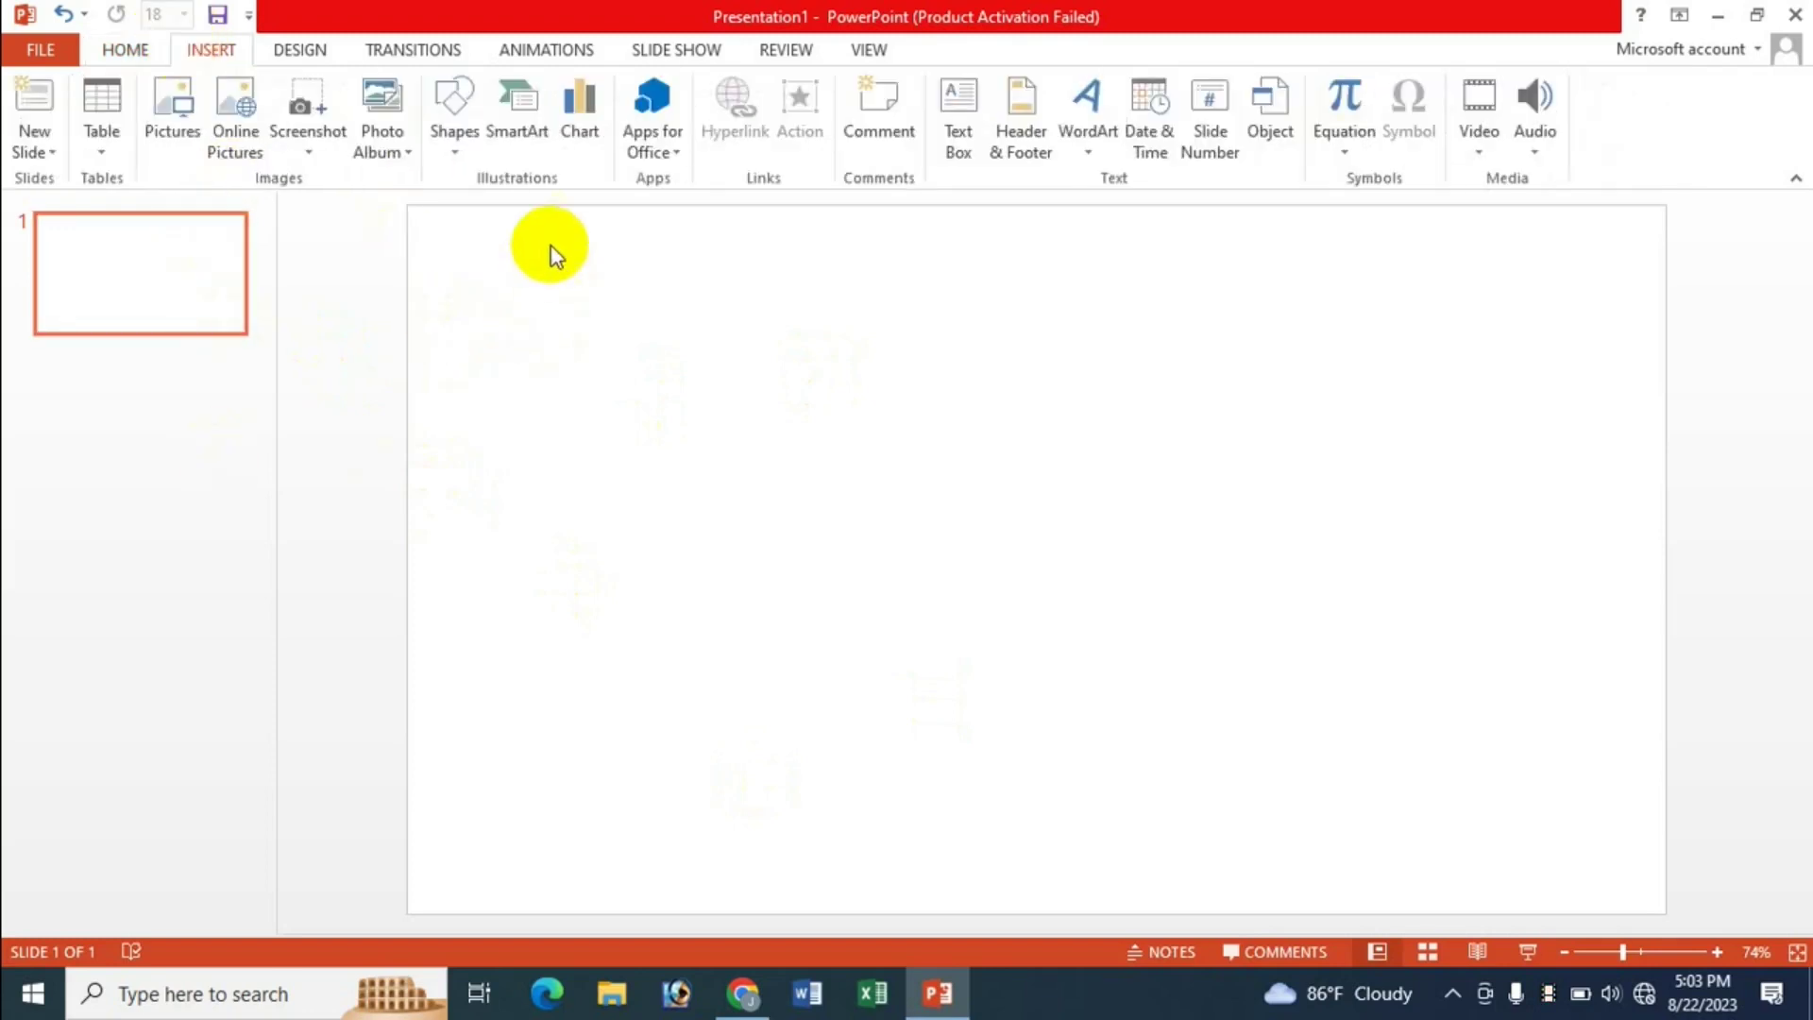
click(455, 156)
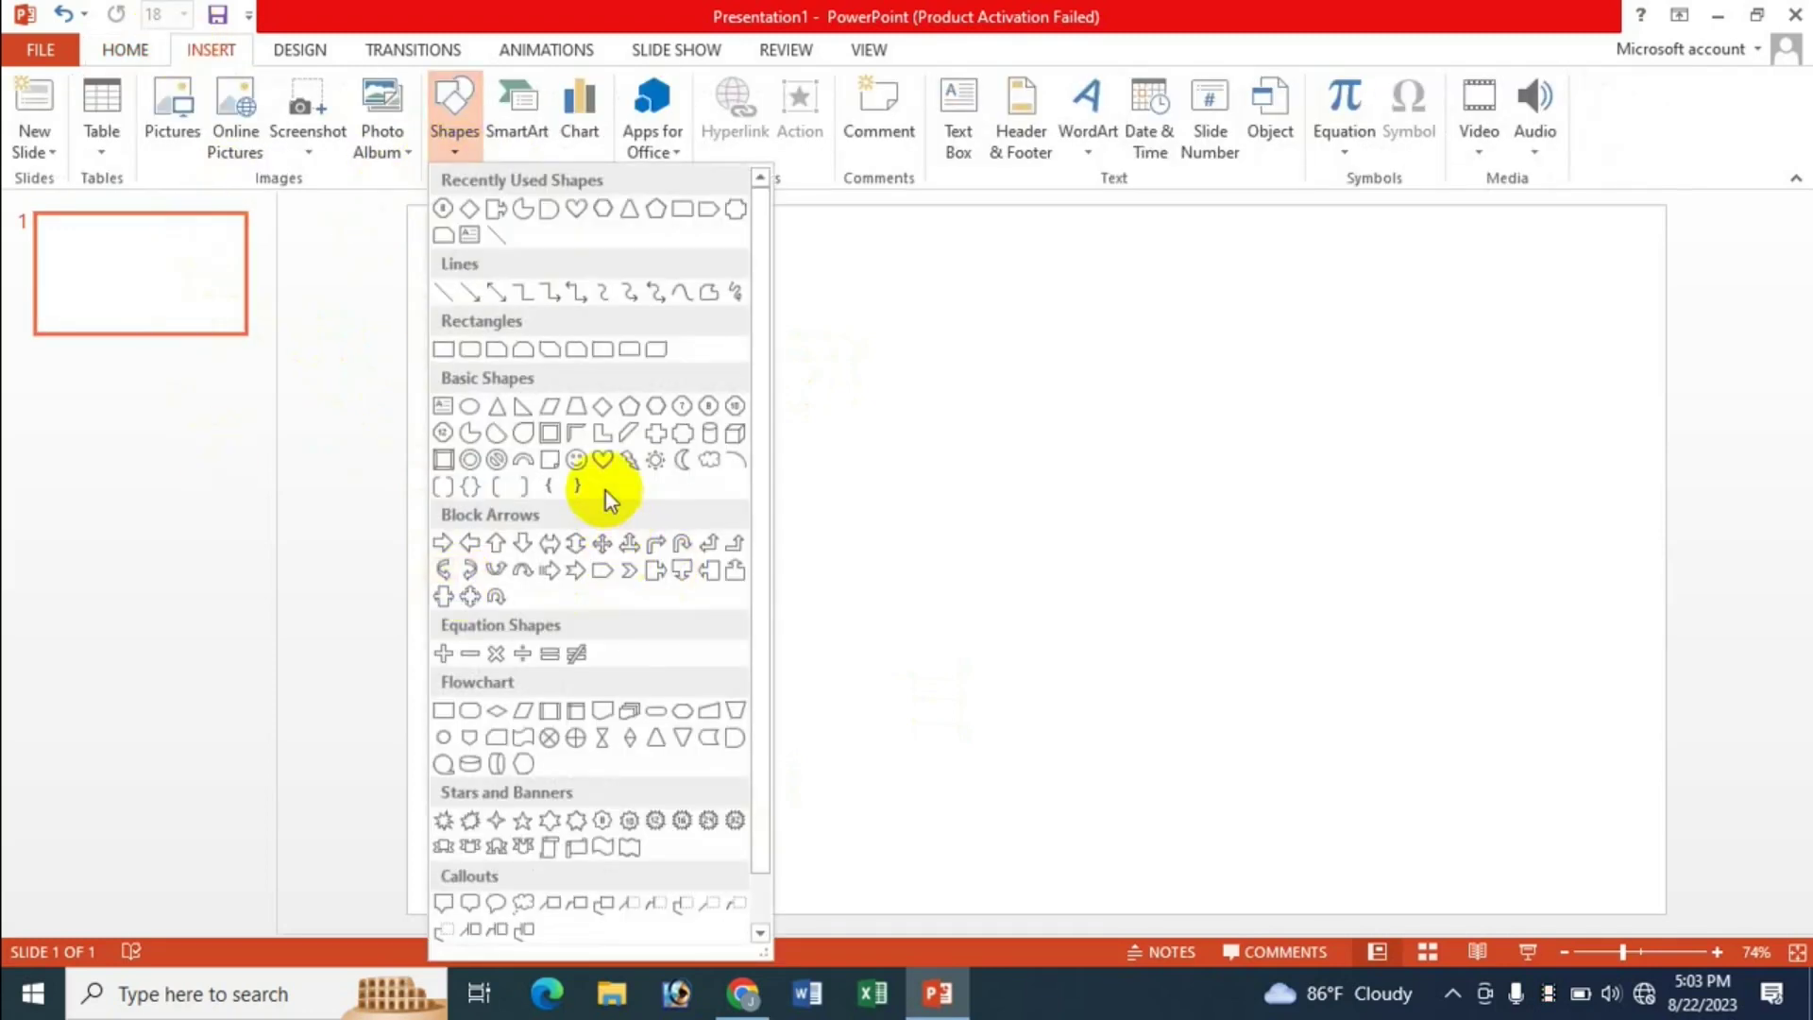
click(629, 406)
- Drag out a large pentagon on the slide, about 3.99" tall by 3.92" wide
drag(643, 340, 789, 464)
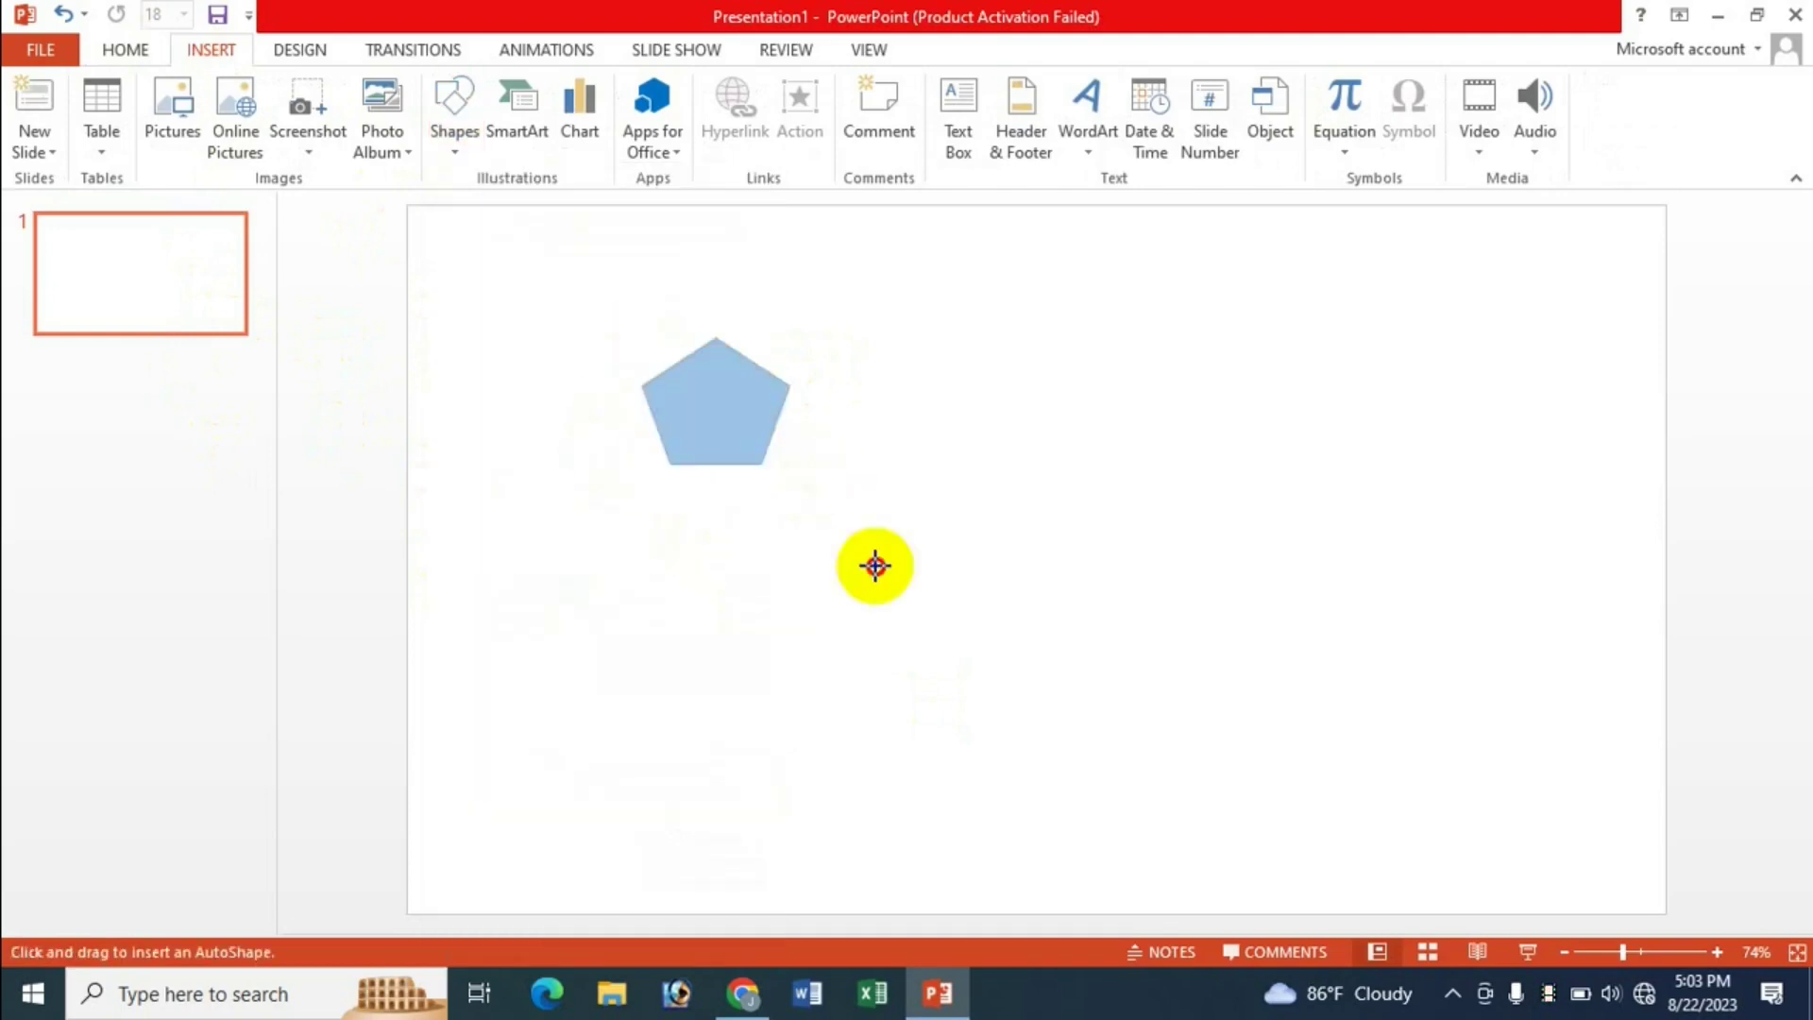
drag(874, 566, 1012, 711)
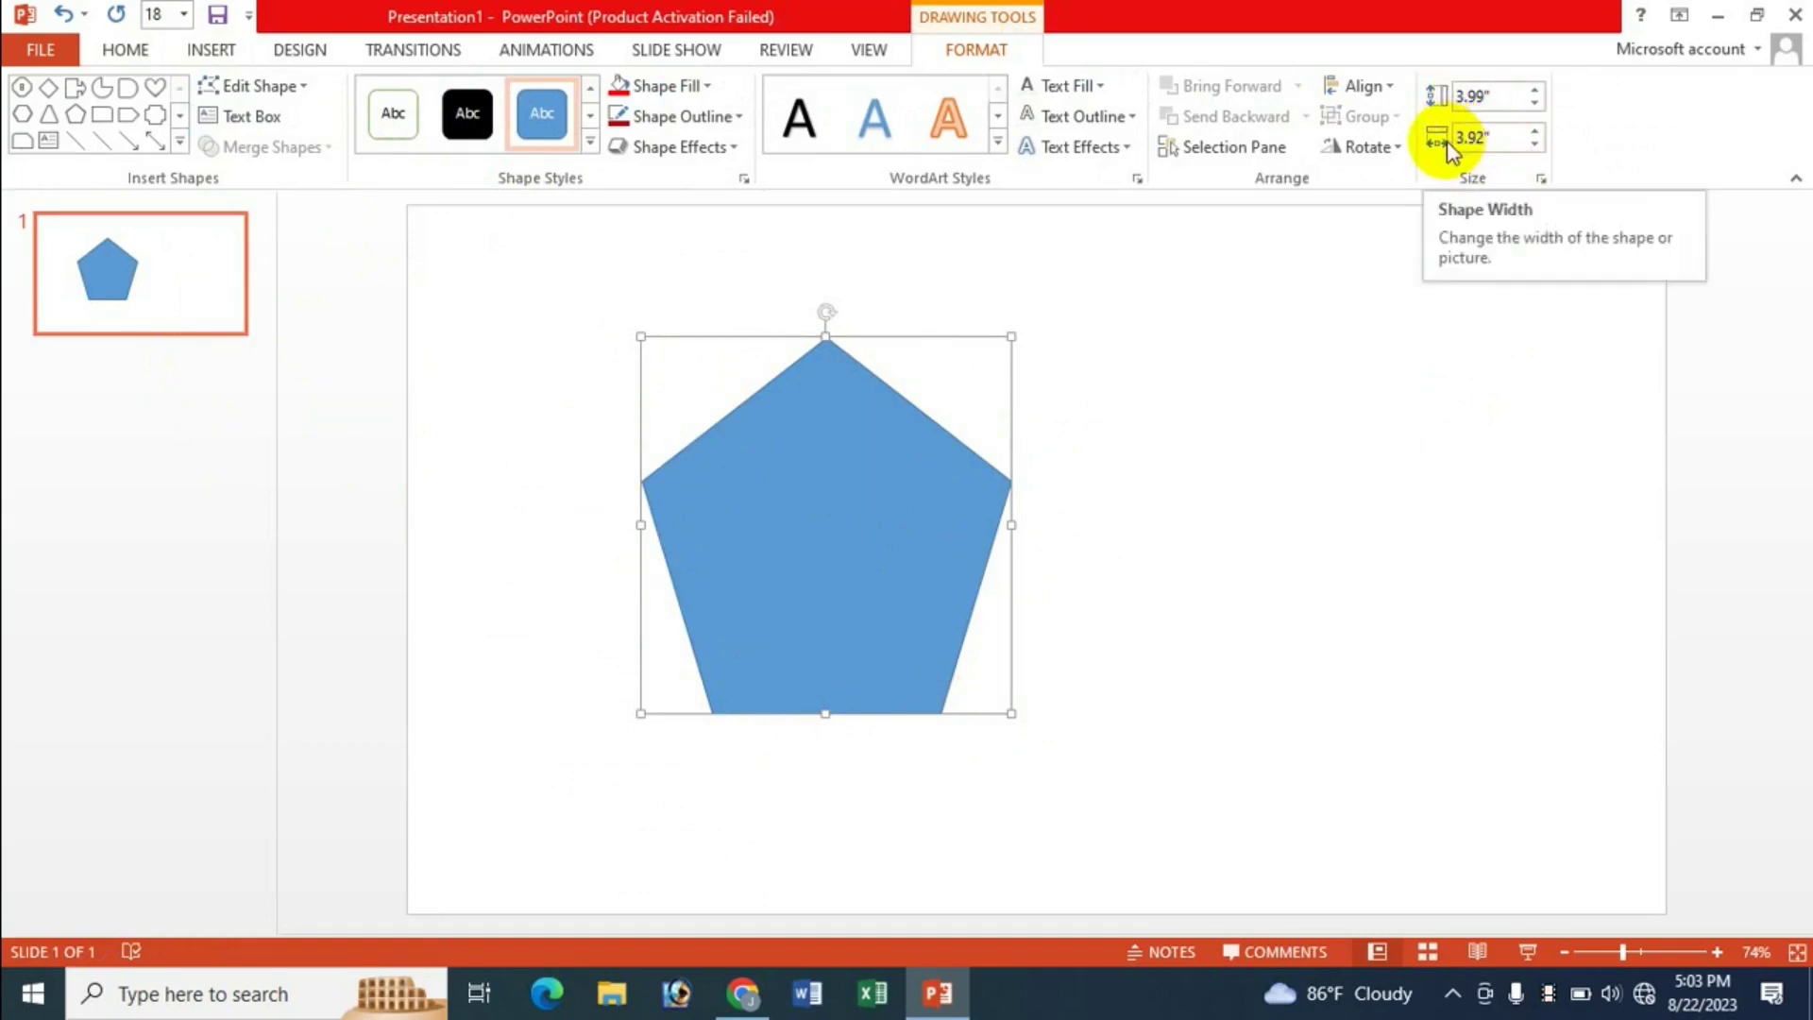
- Resize the pentagon with its side, bottom and corner handles, ending at 3.56" by 3.23"
click(822, 620)
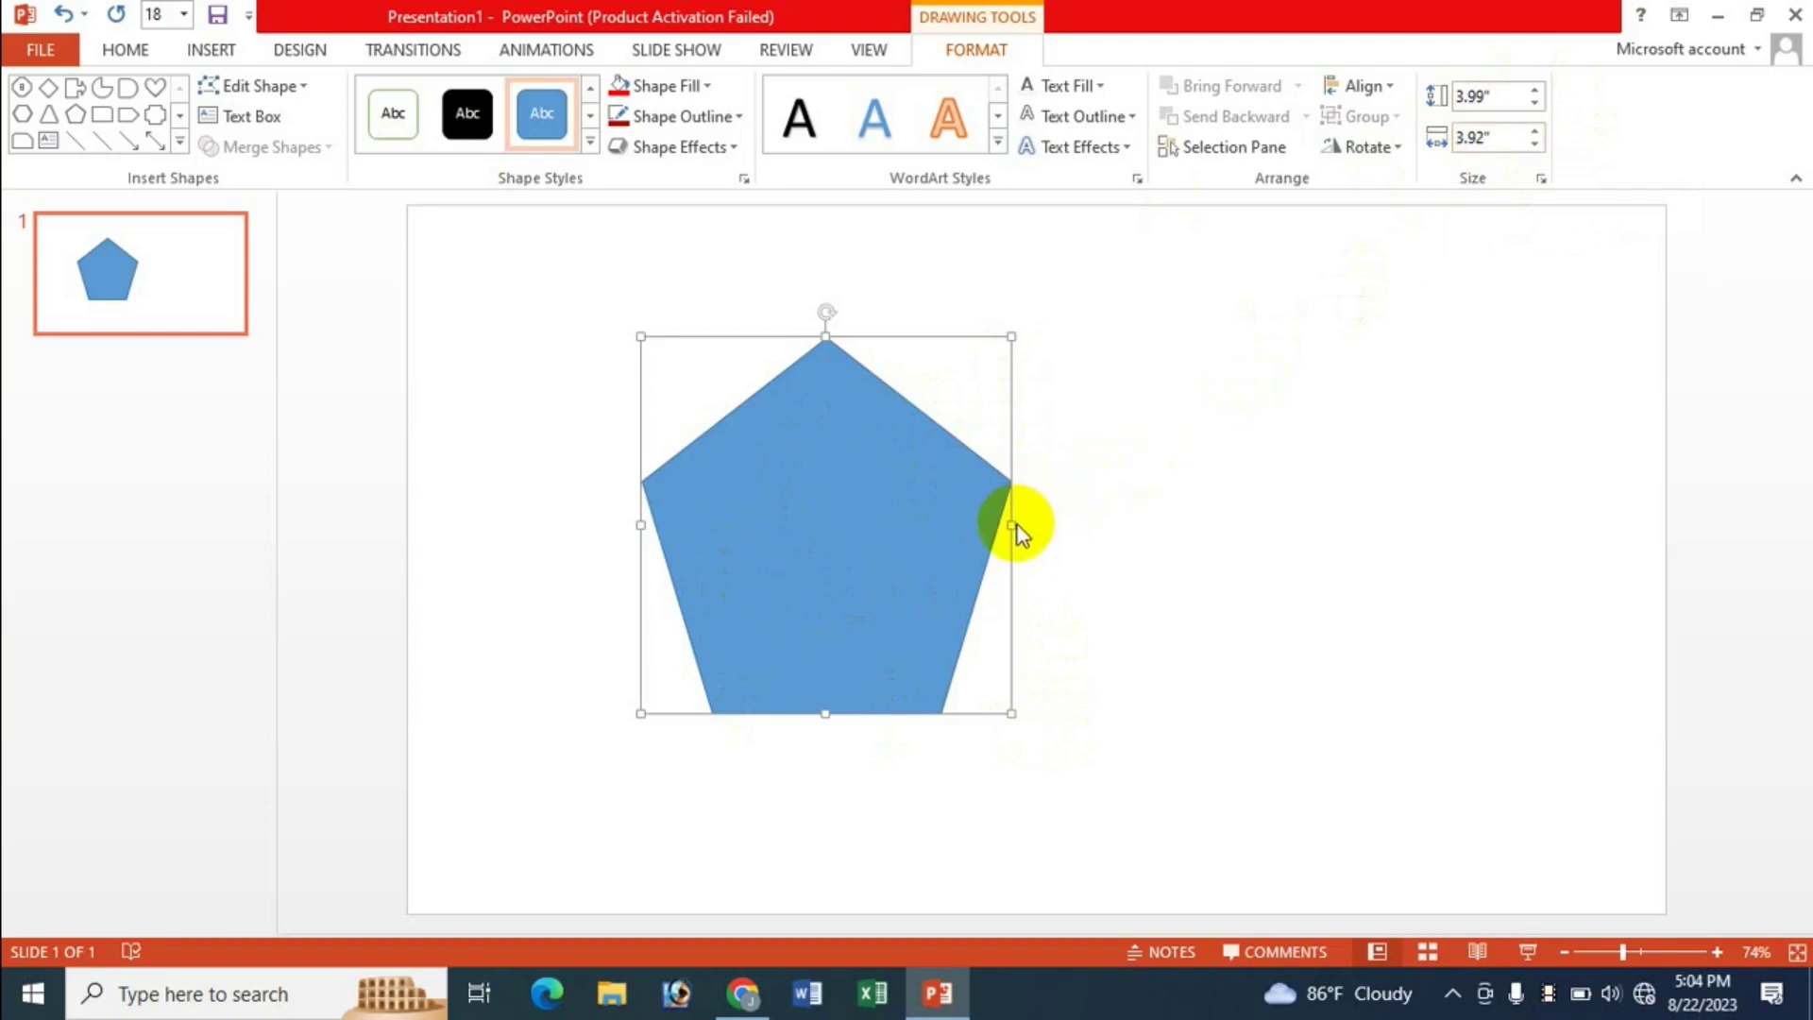
drag(1026, 528, 1152, 526)
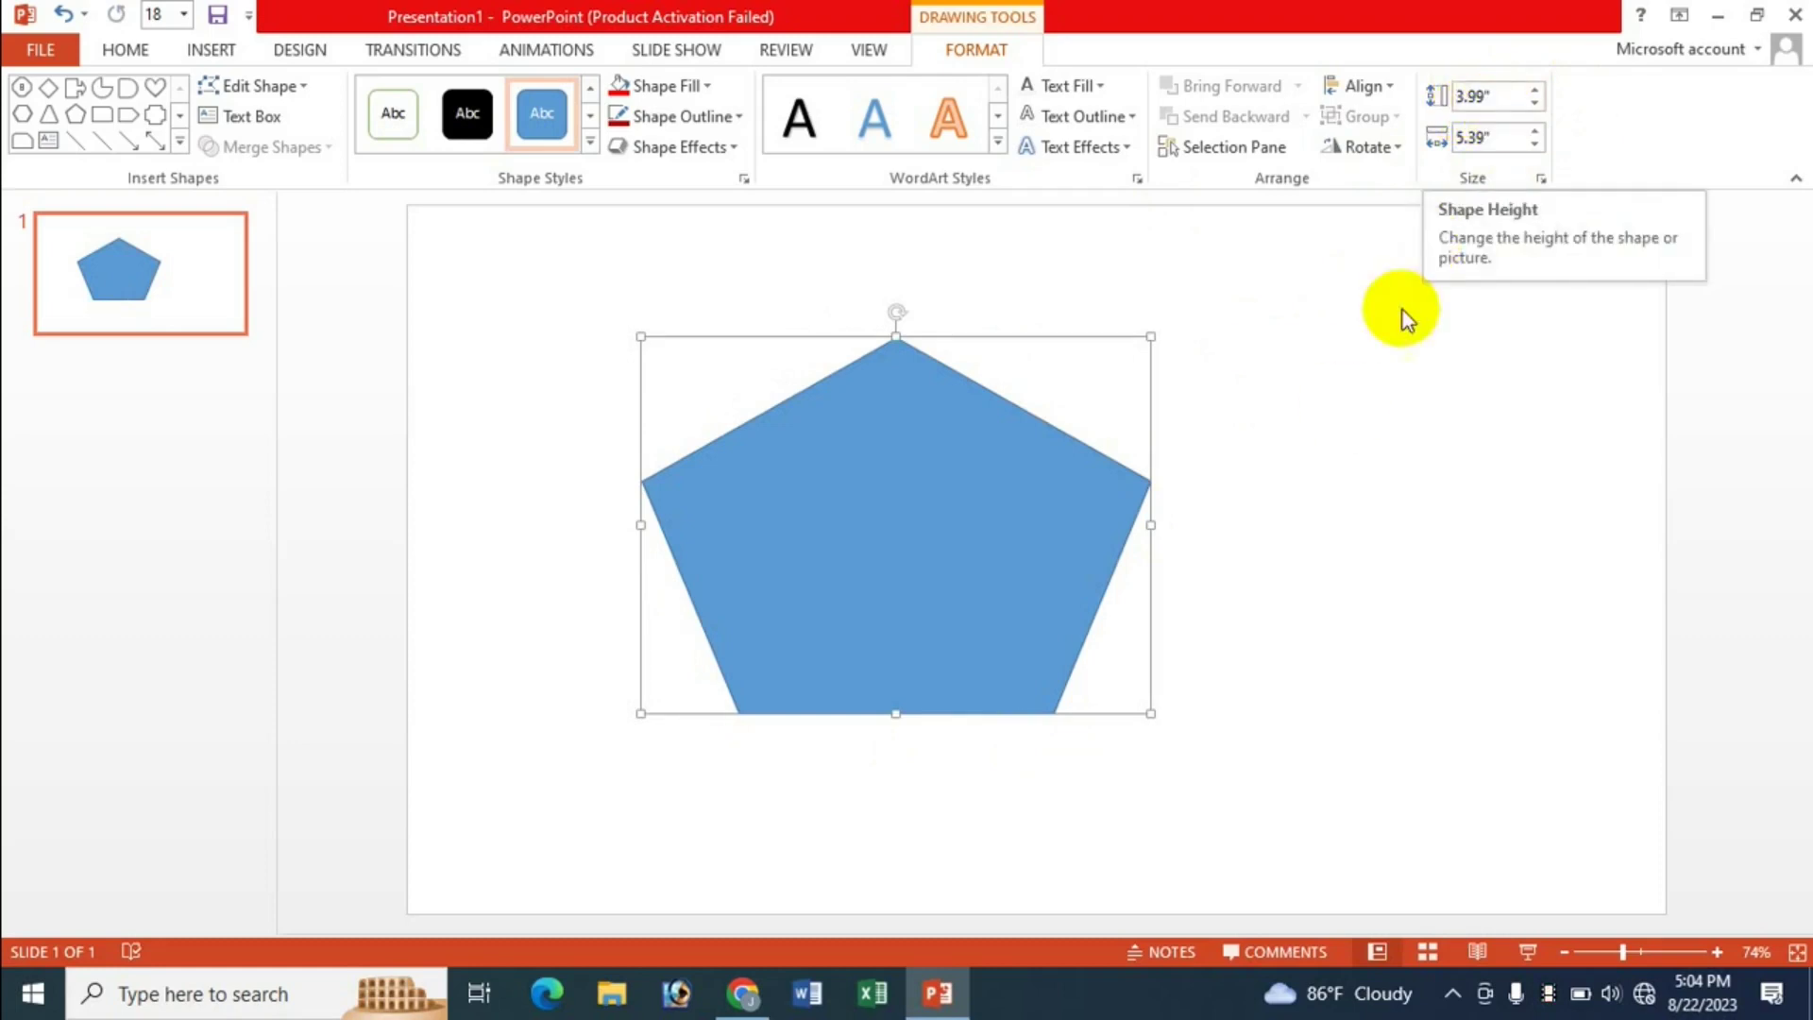
drag(1151, 525, 1347, 524)
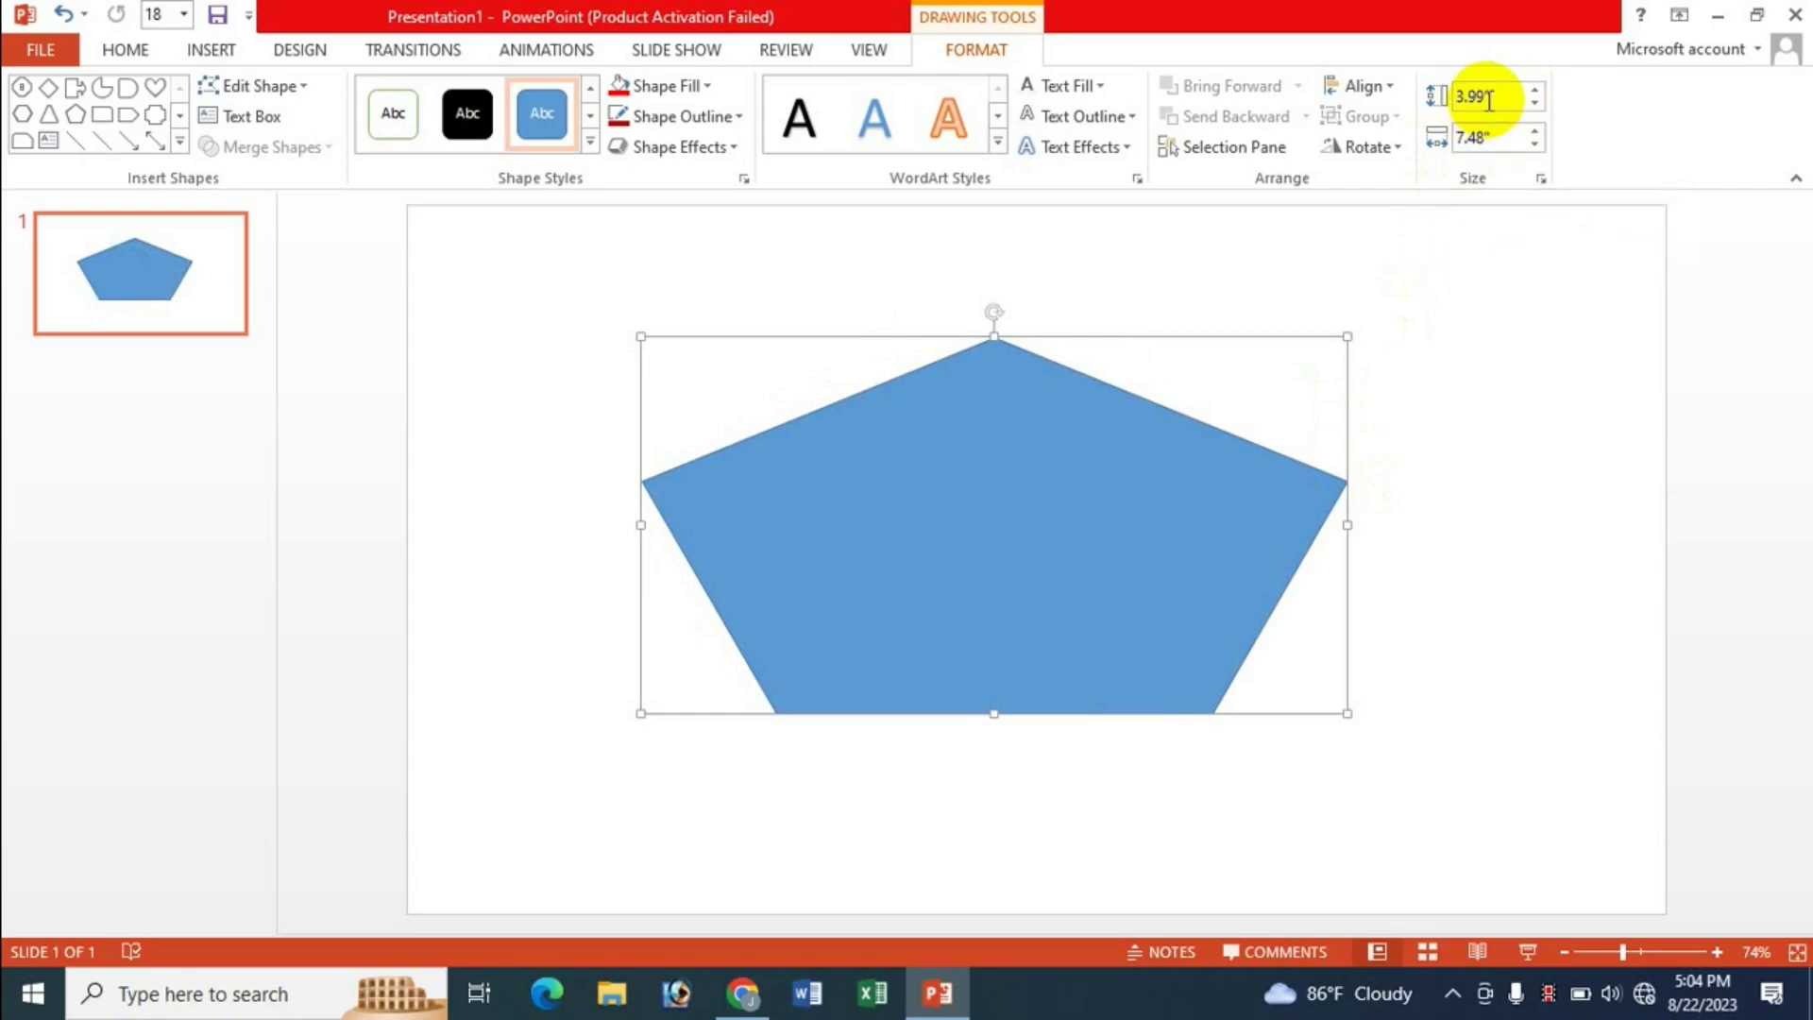
drag(1348, 525, 1061, 525)
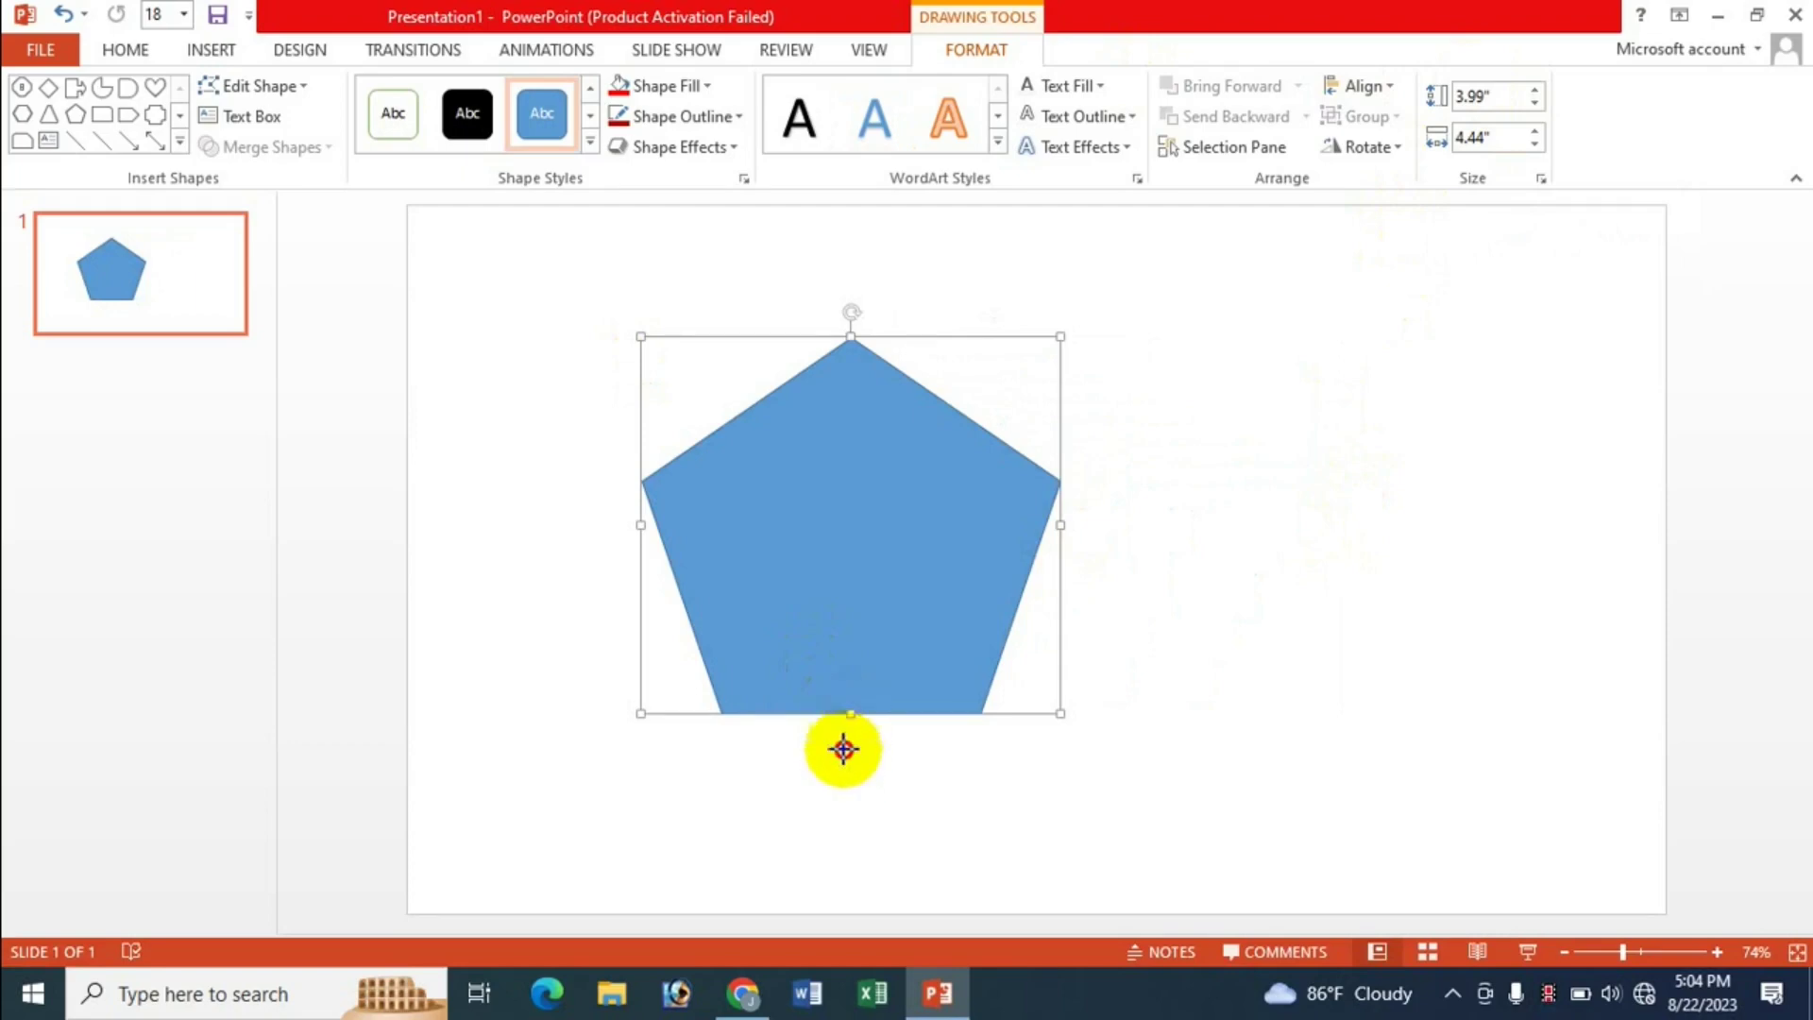
drag(851, 714, 851, 850)
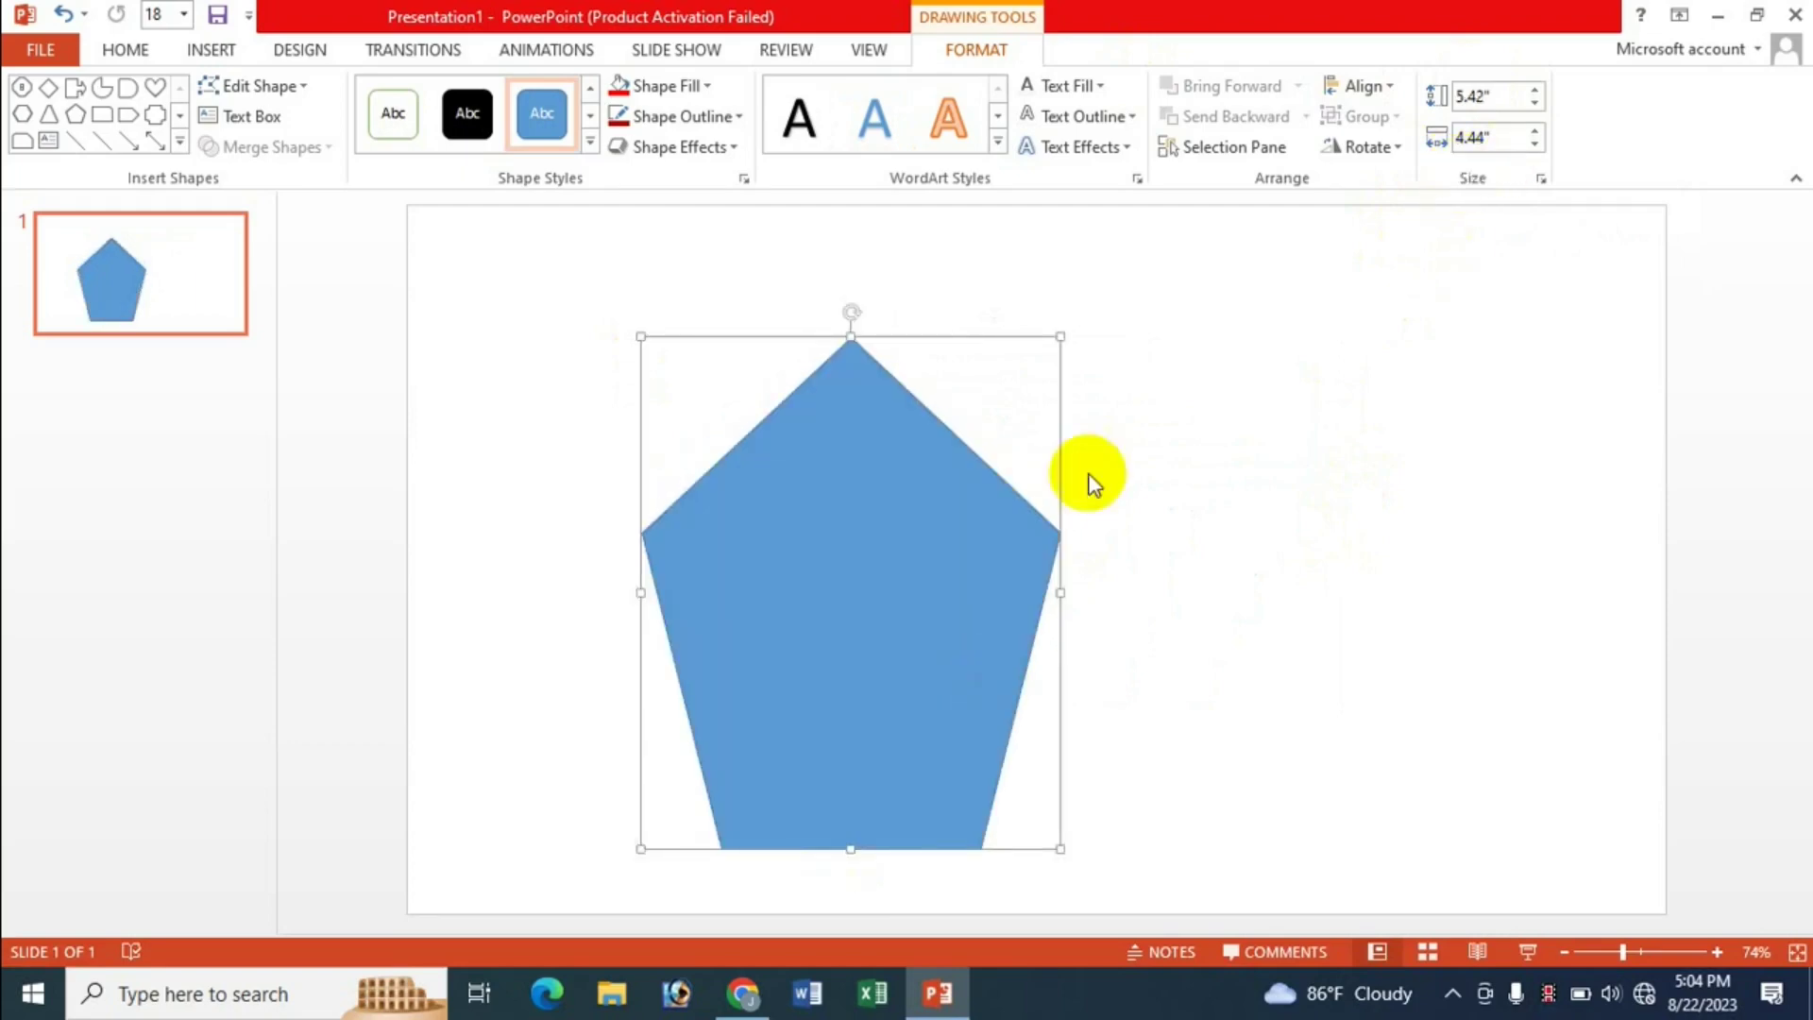
drag(851, 849, 865, 706)
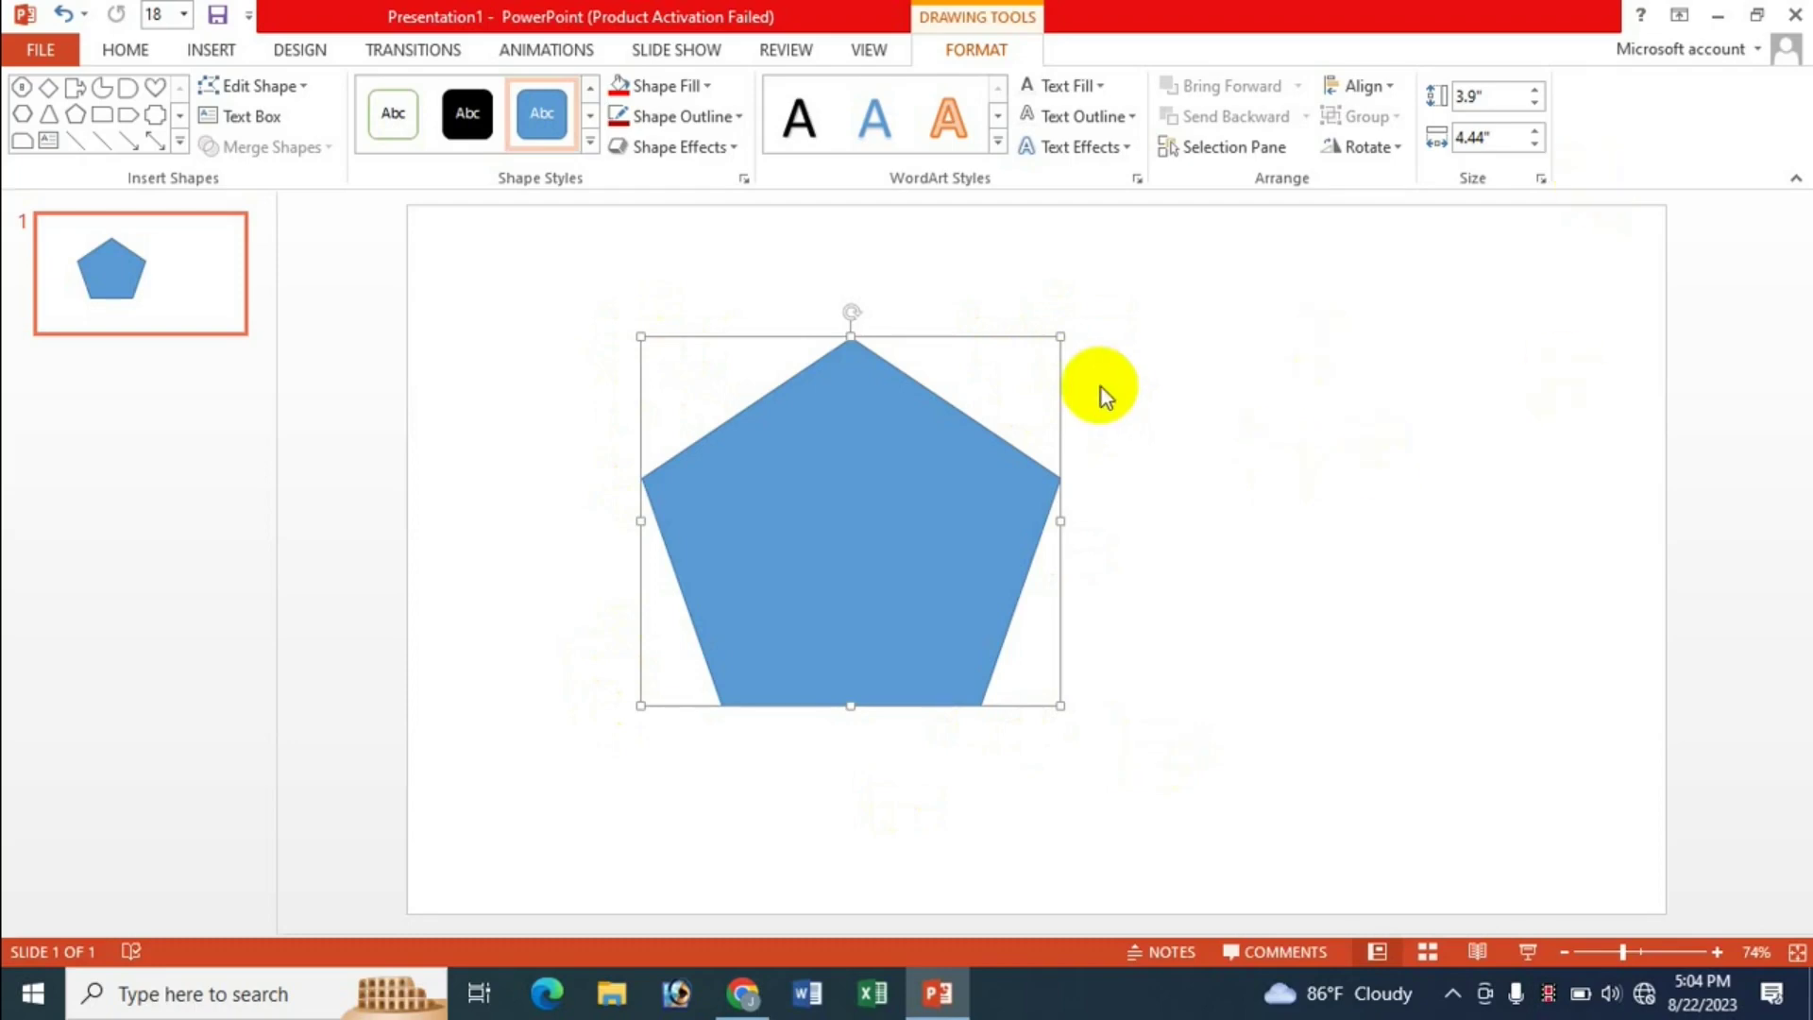
mouse_move(1060, 337)
mouse_down()
mouse_move(1238, 267)
mouse_move(946, 368)
mouse_up()
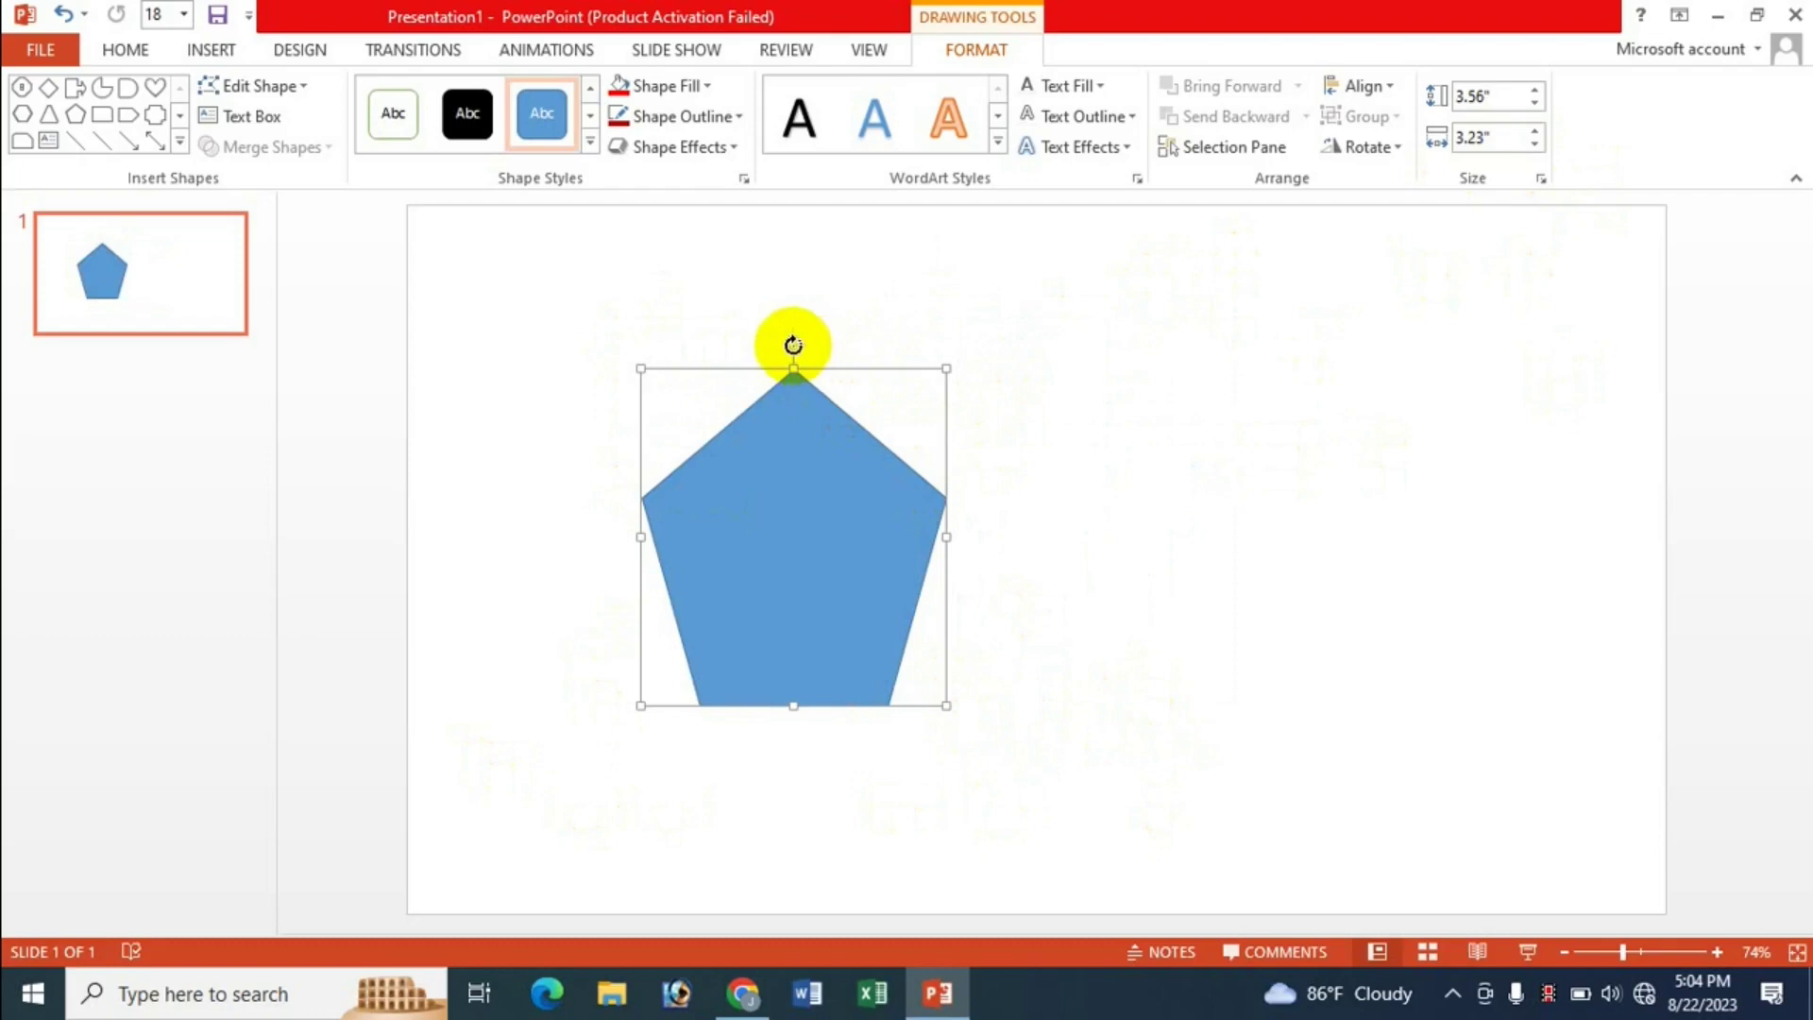
drag(794, 345, 789, 342)
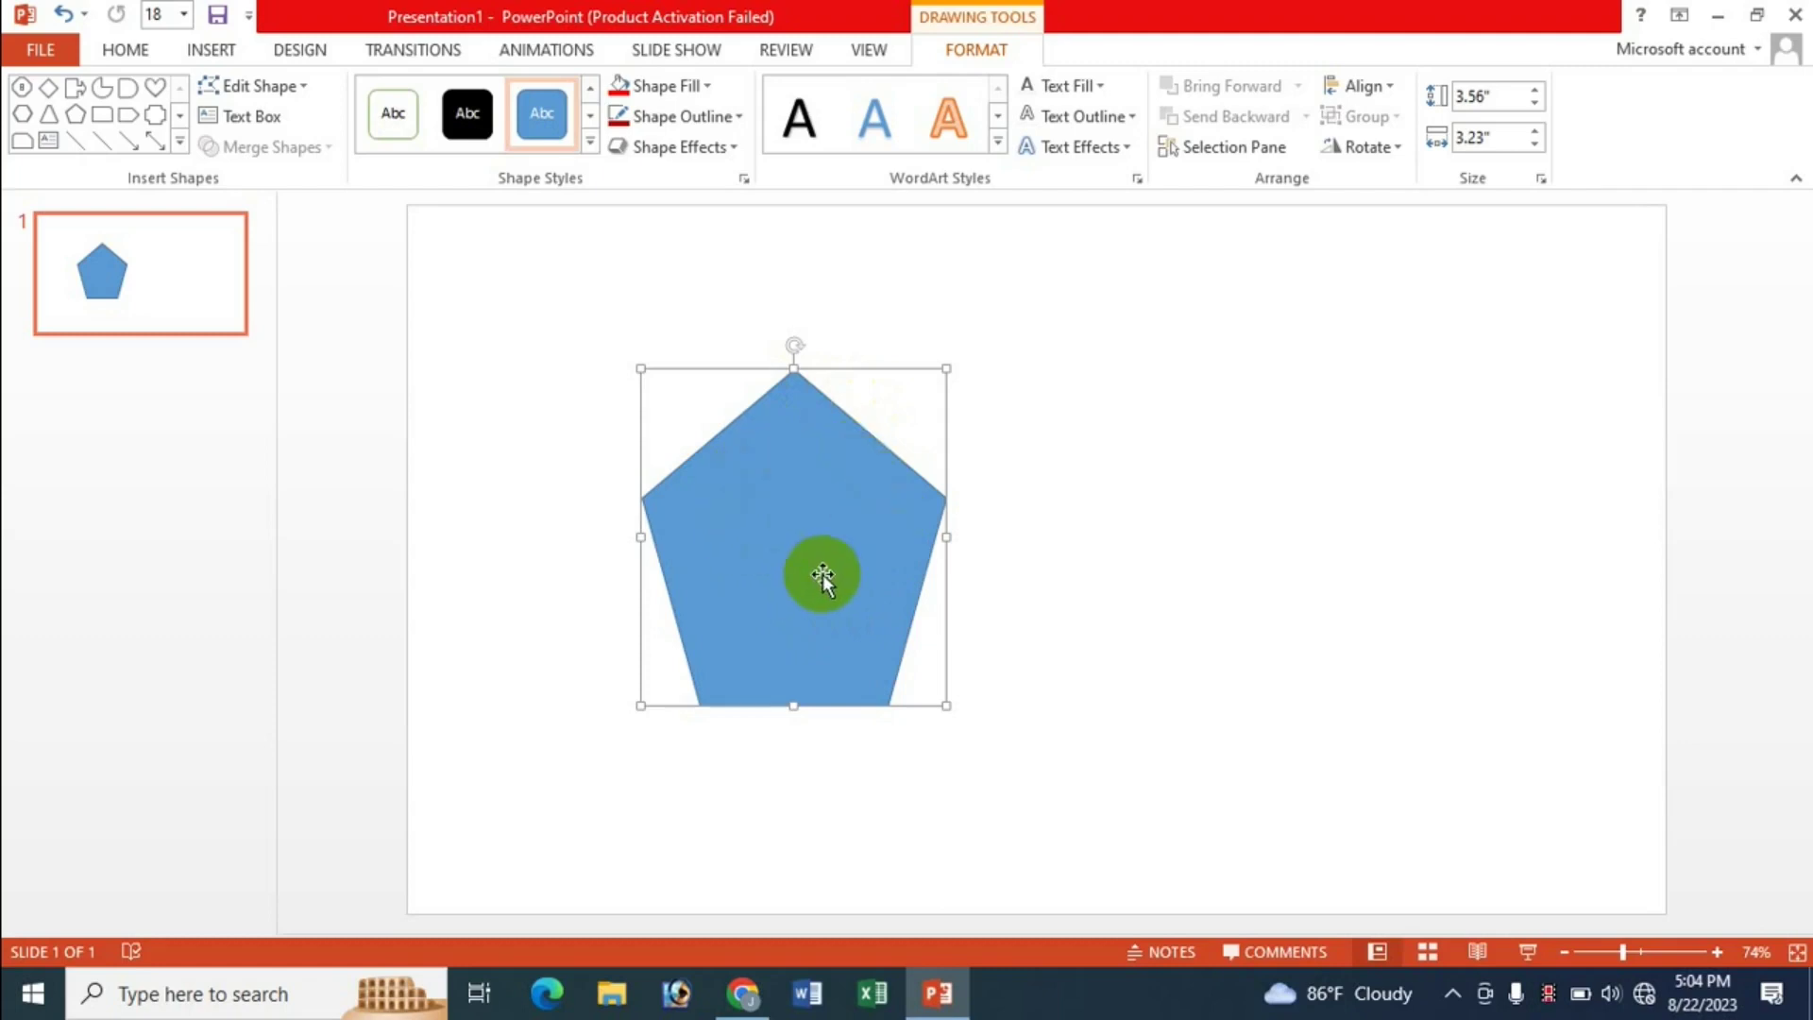
- Use the Height and Width spinners to make the pentagon 3.6" tall and 3.4" wide
click(1536, 90)
click(1536, 90)
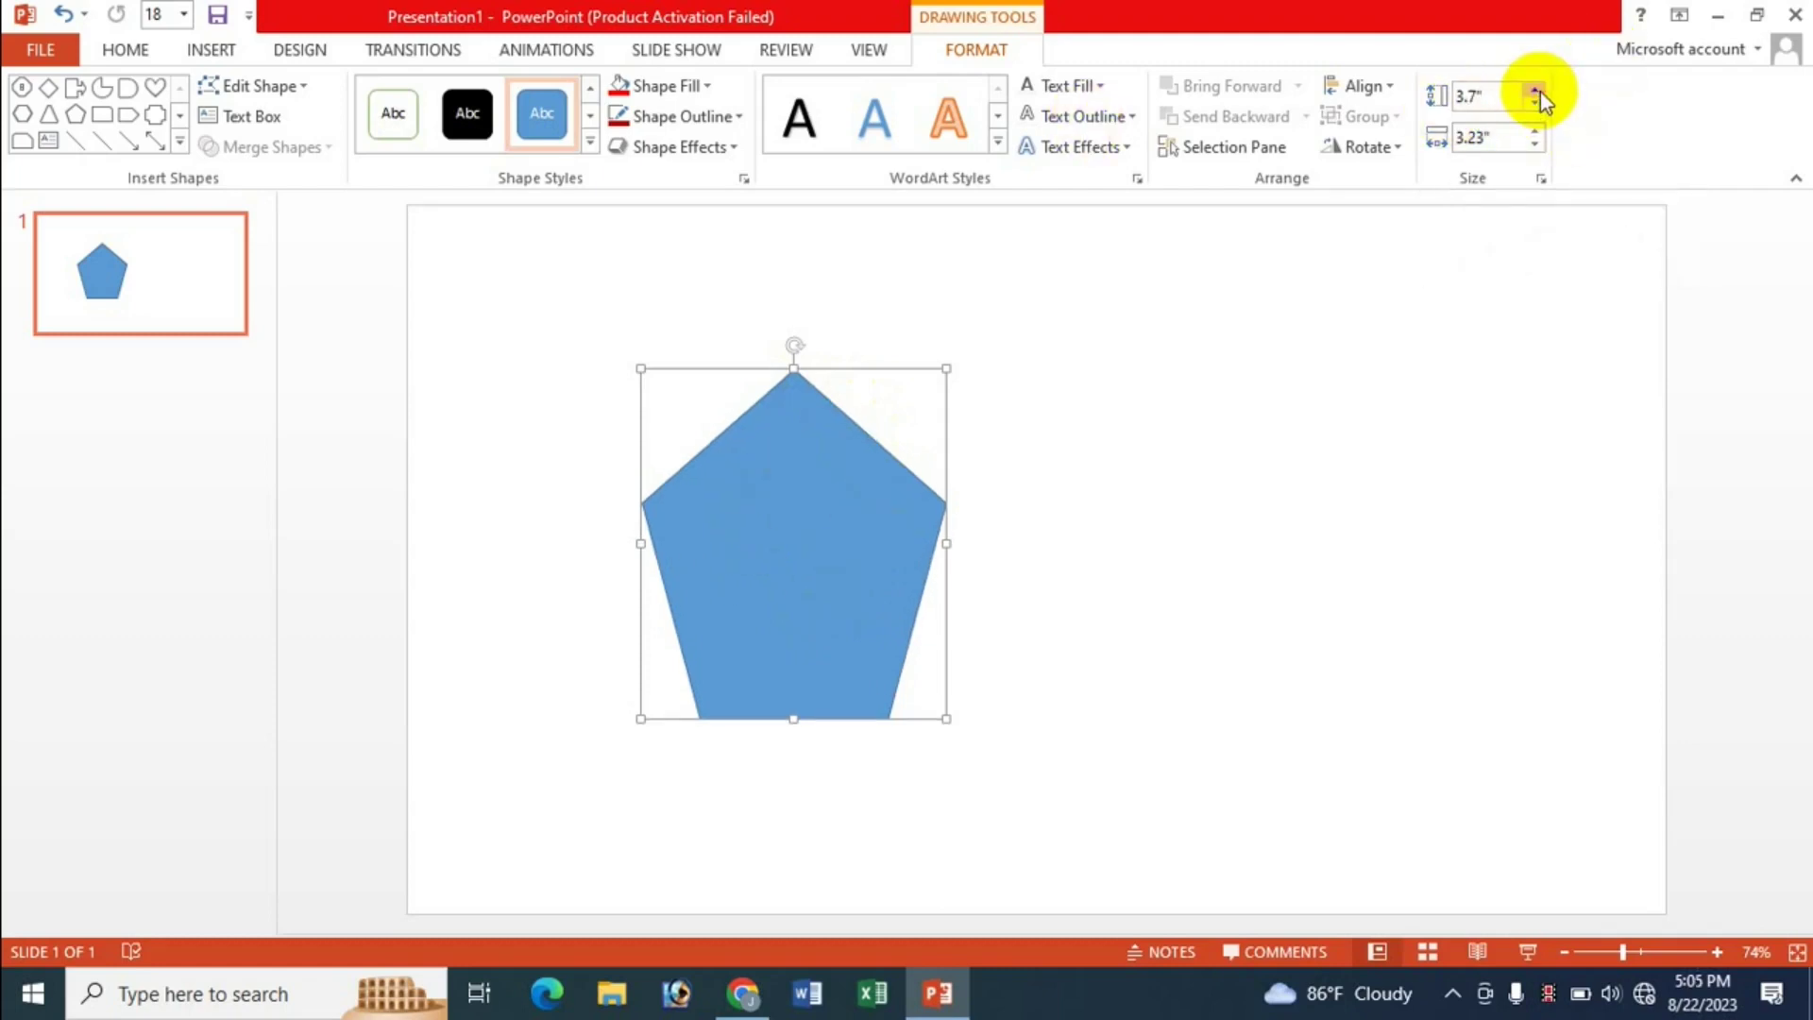
click(1535, 91)
click(1536, 90)
click(1535, 91)
click(1535, 90)
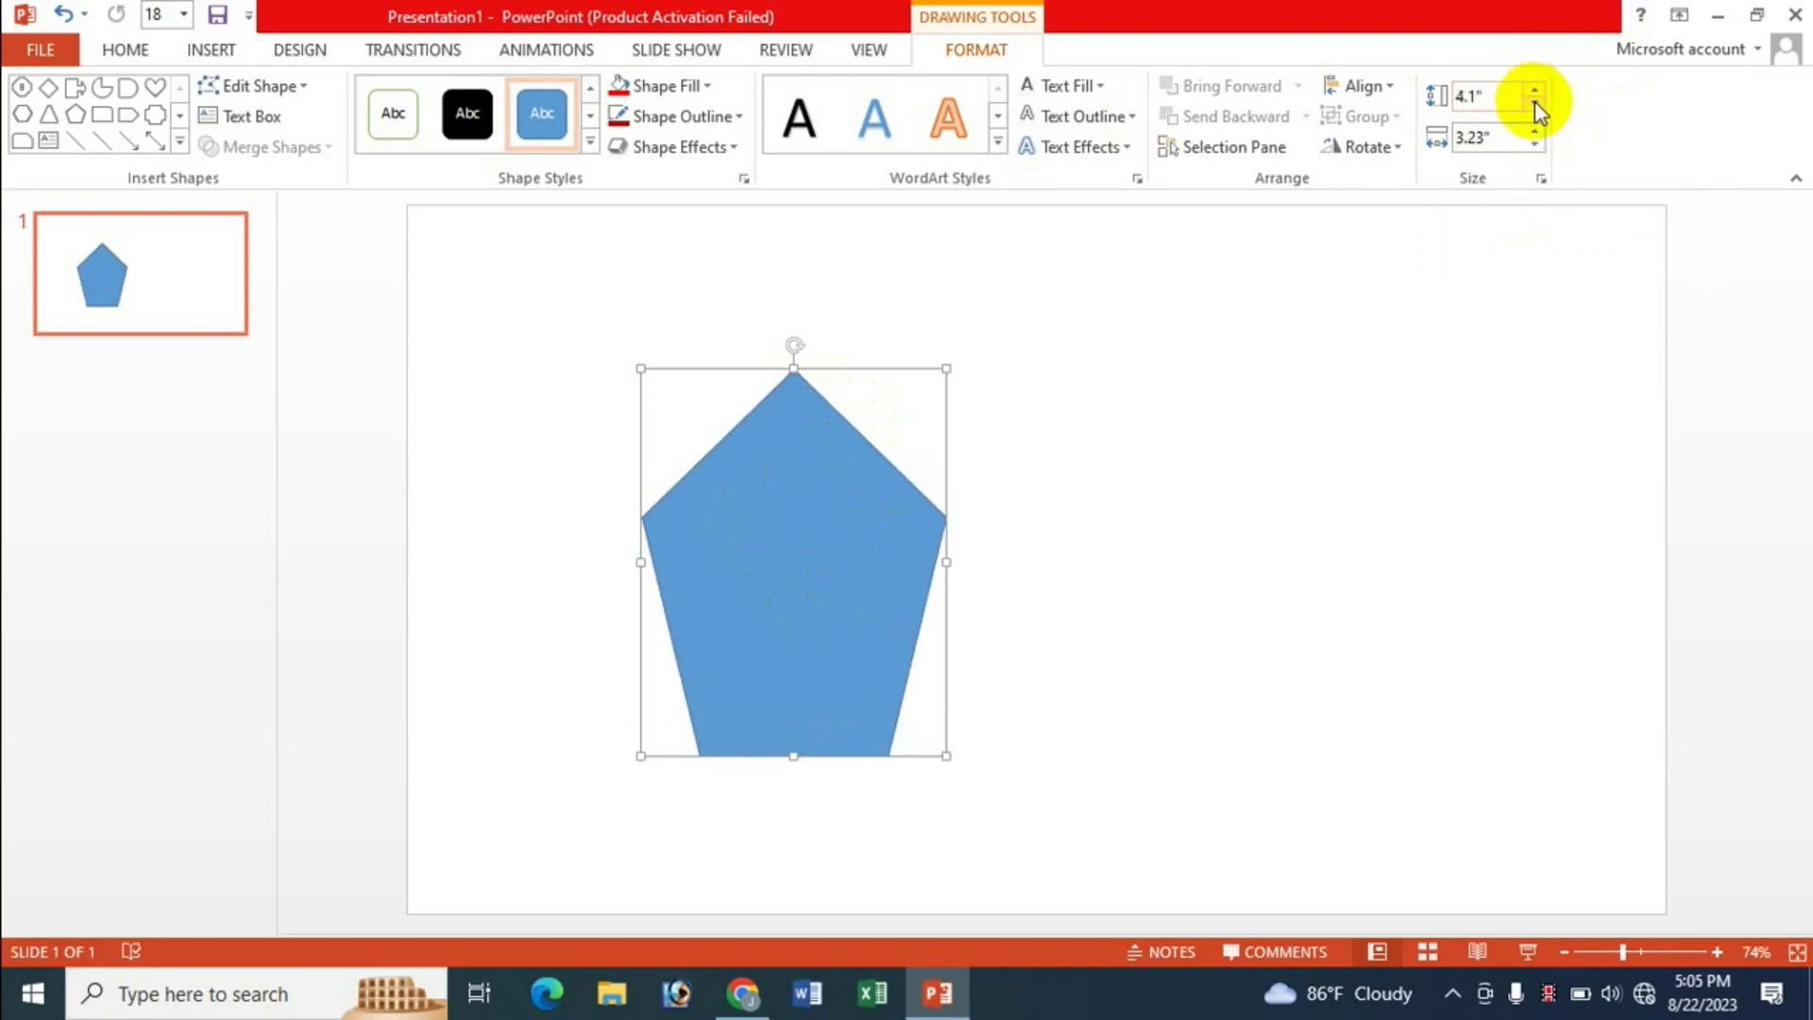
click(1535, 102)
click(1535, 102)
click(1535, 102)
click(1535, 102)
click(1535, 102)
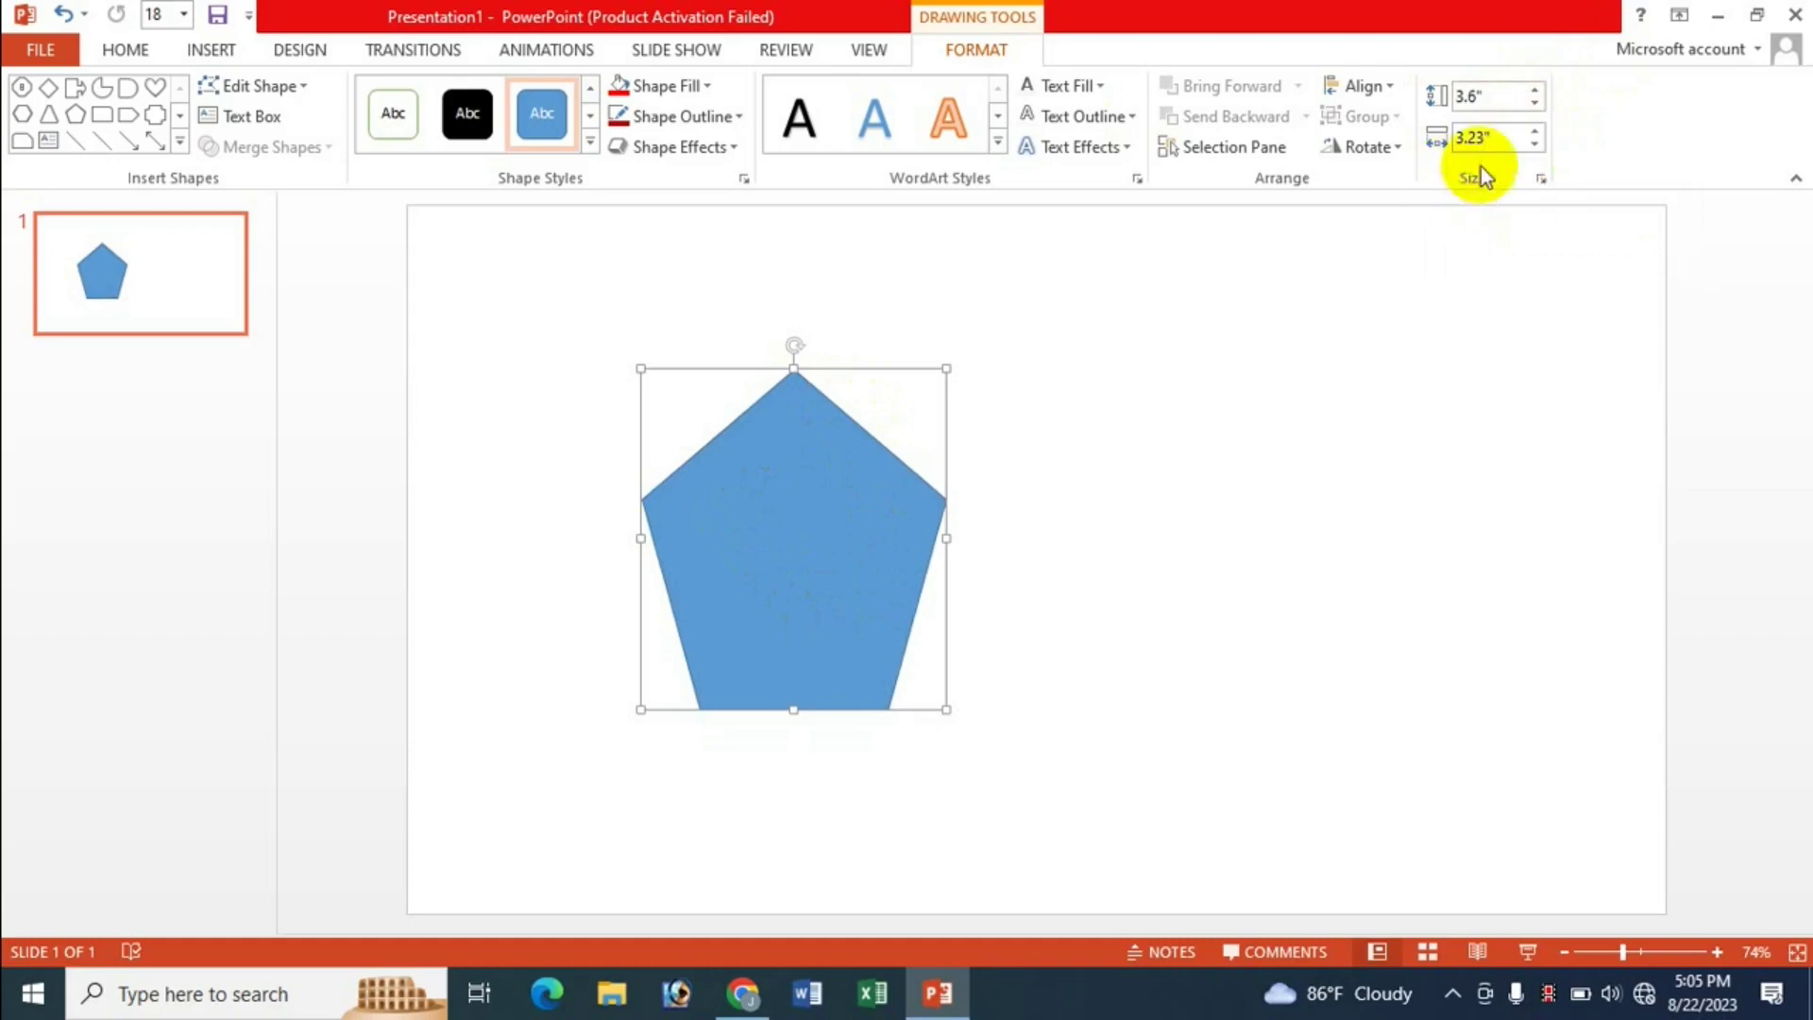
click(1534, 131)
click(1534, 131)
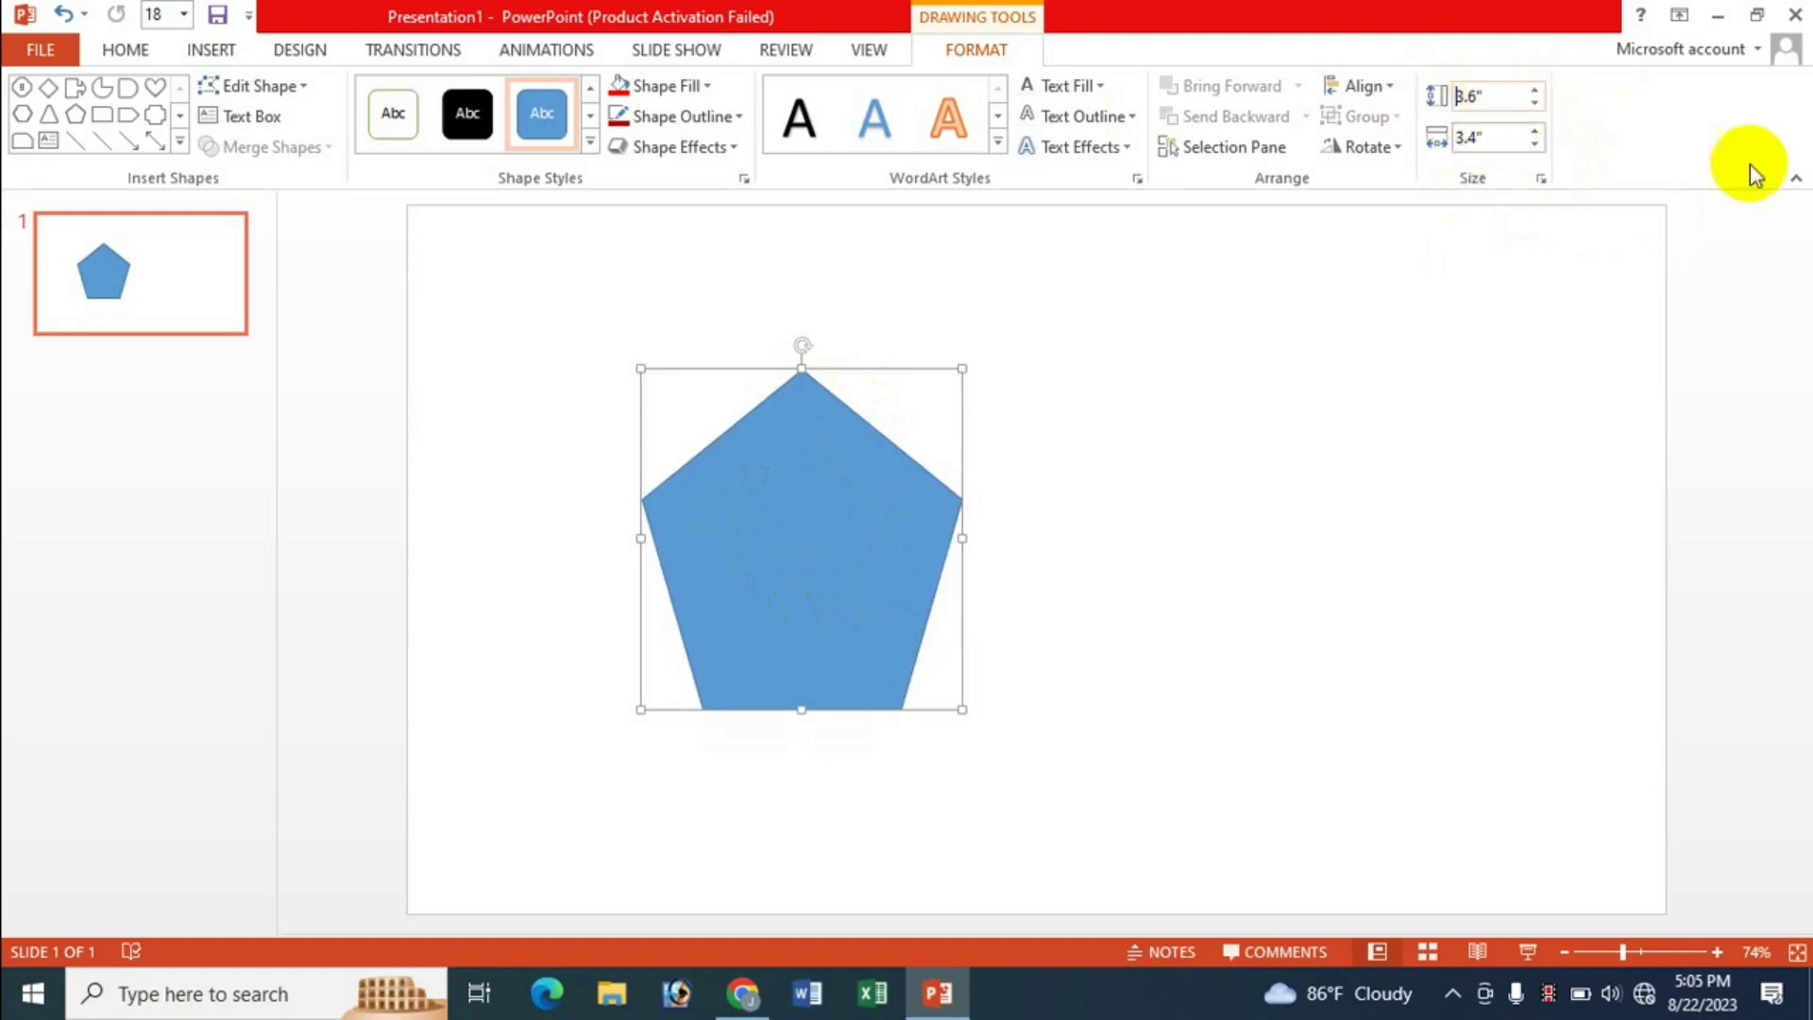
- Enter a 4.6" height and a 5.6" width for the pentagon
click(1472, 94)
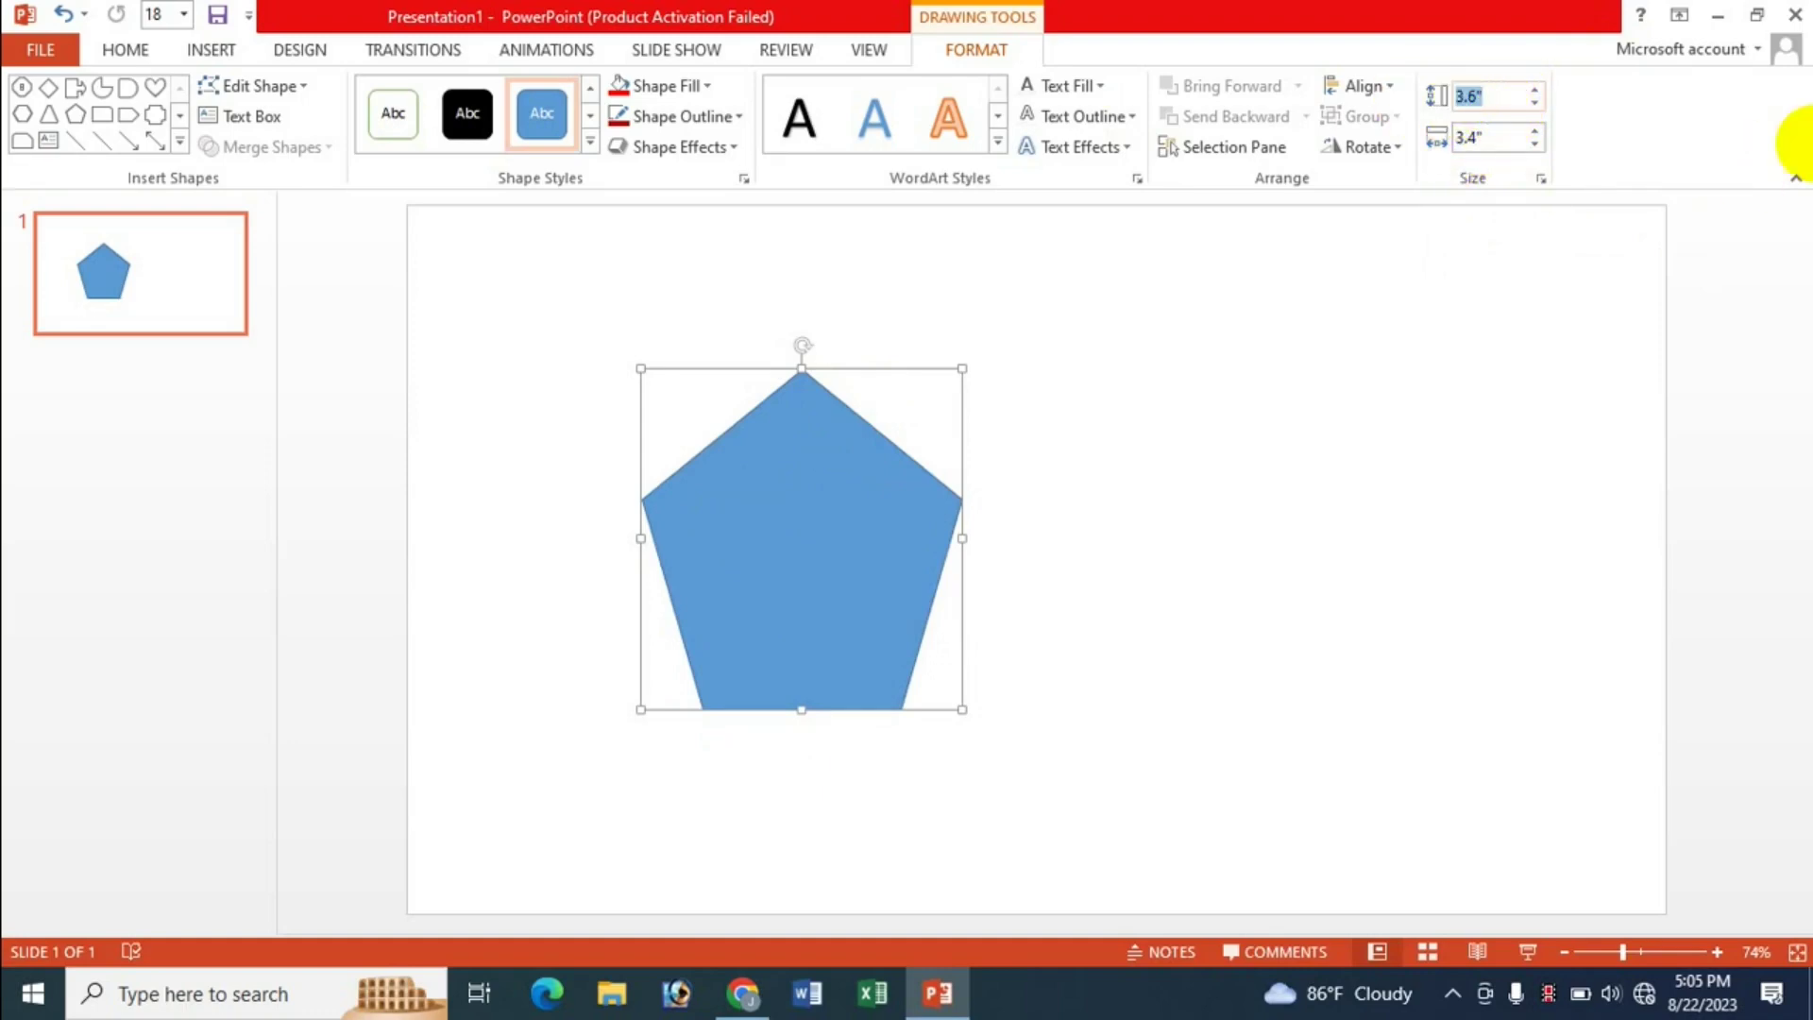
text(4)
key(Return)
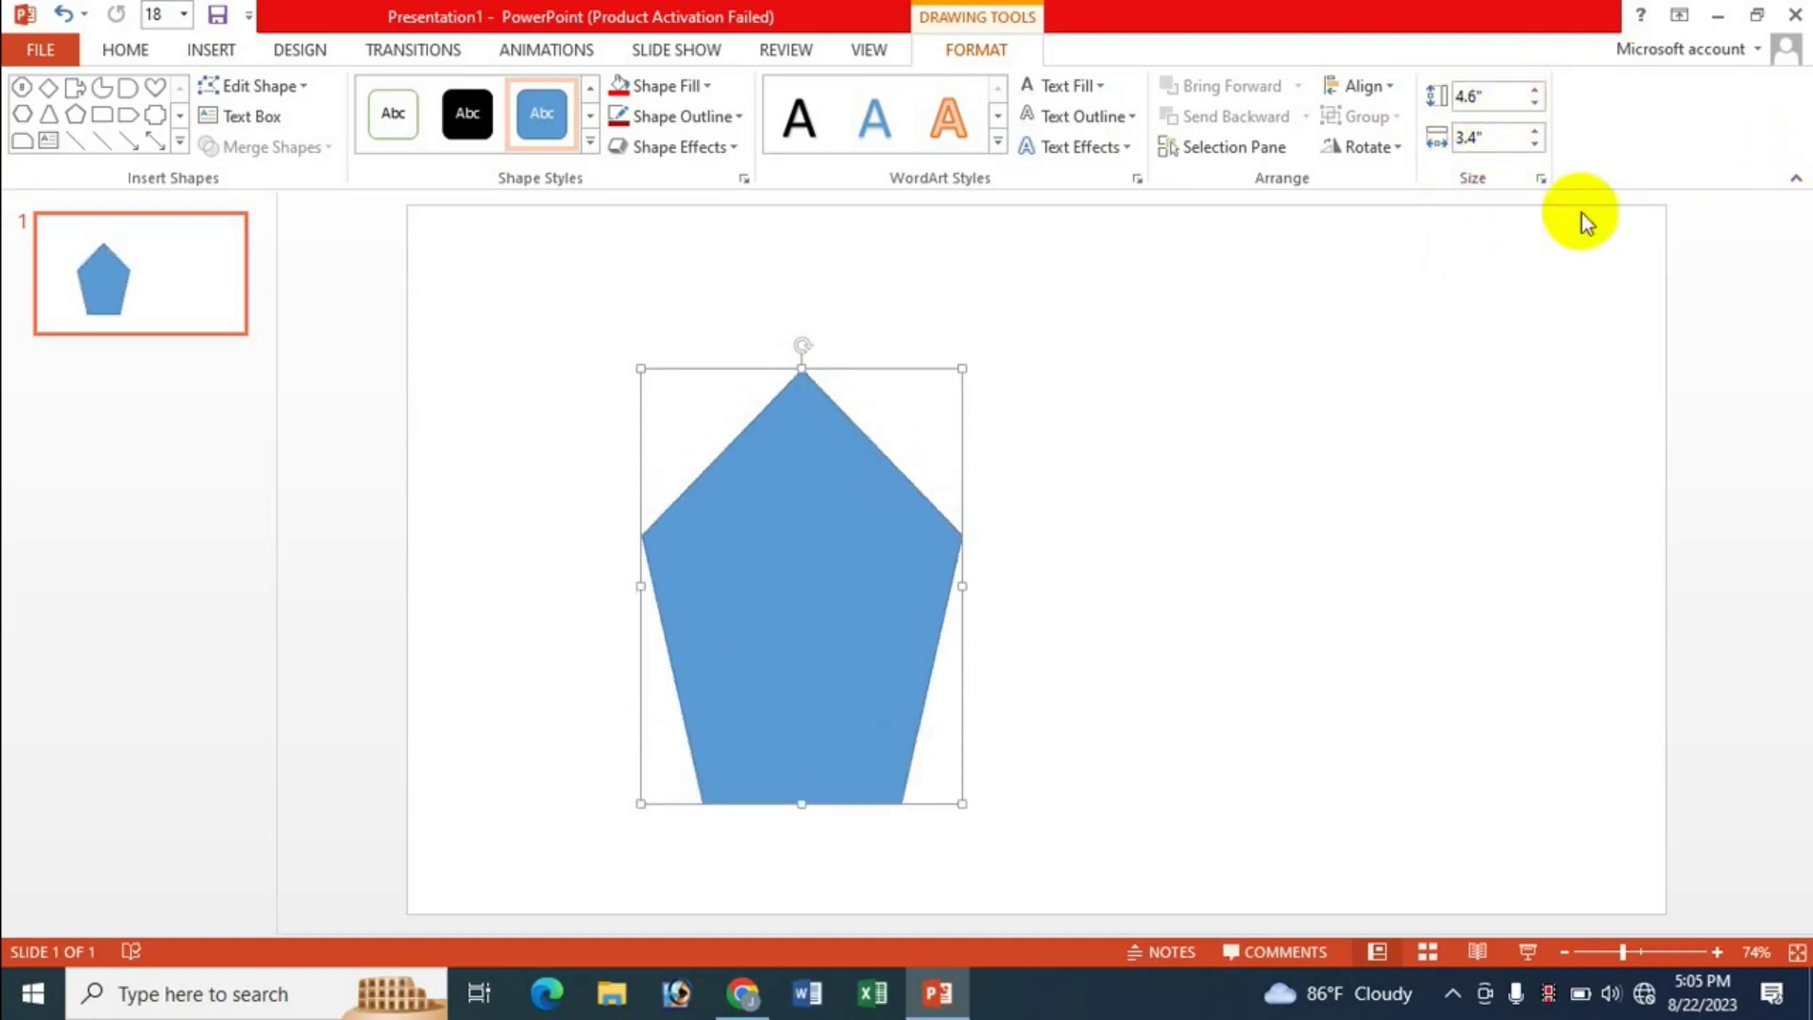
click(1405, 144)
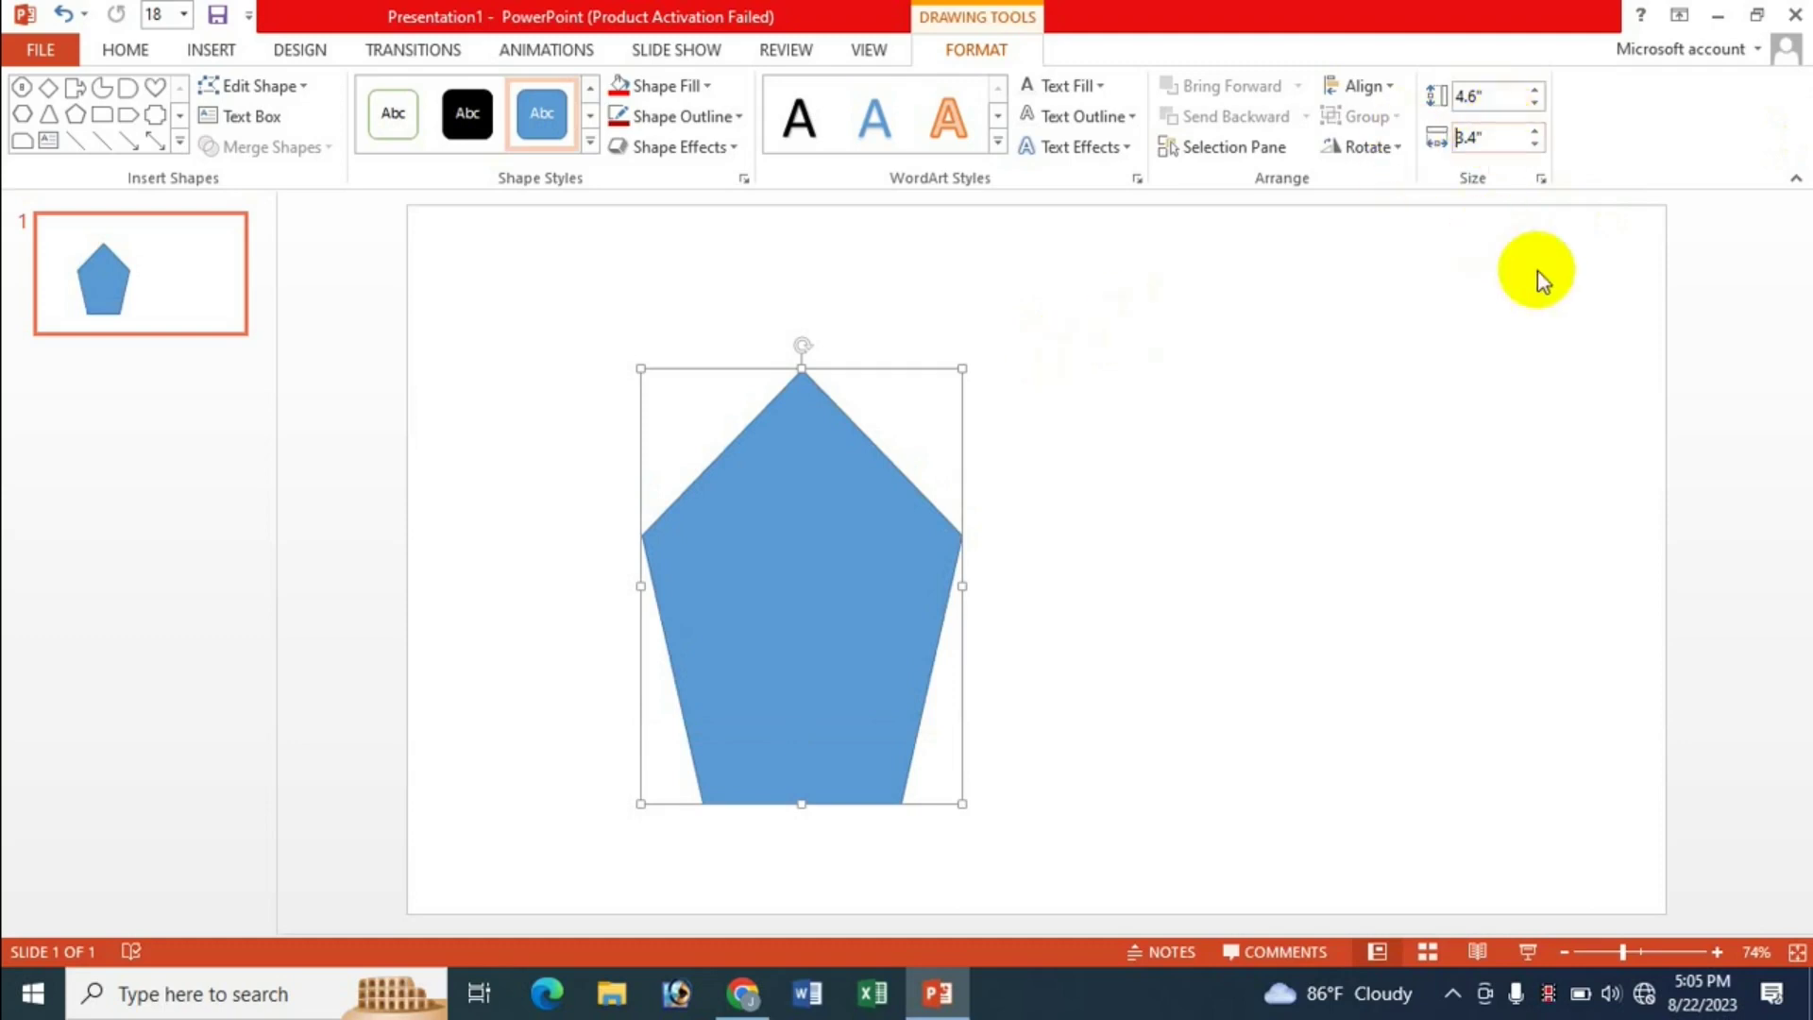
key(BackSpace)
key(BackSpace)
key(BackSpace)
key(BackSpace)
text(5.6)
key(Return)
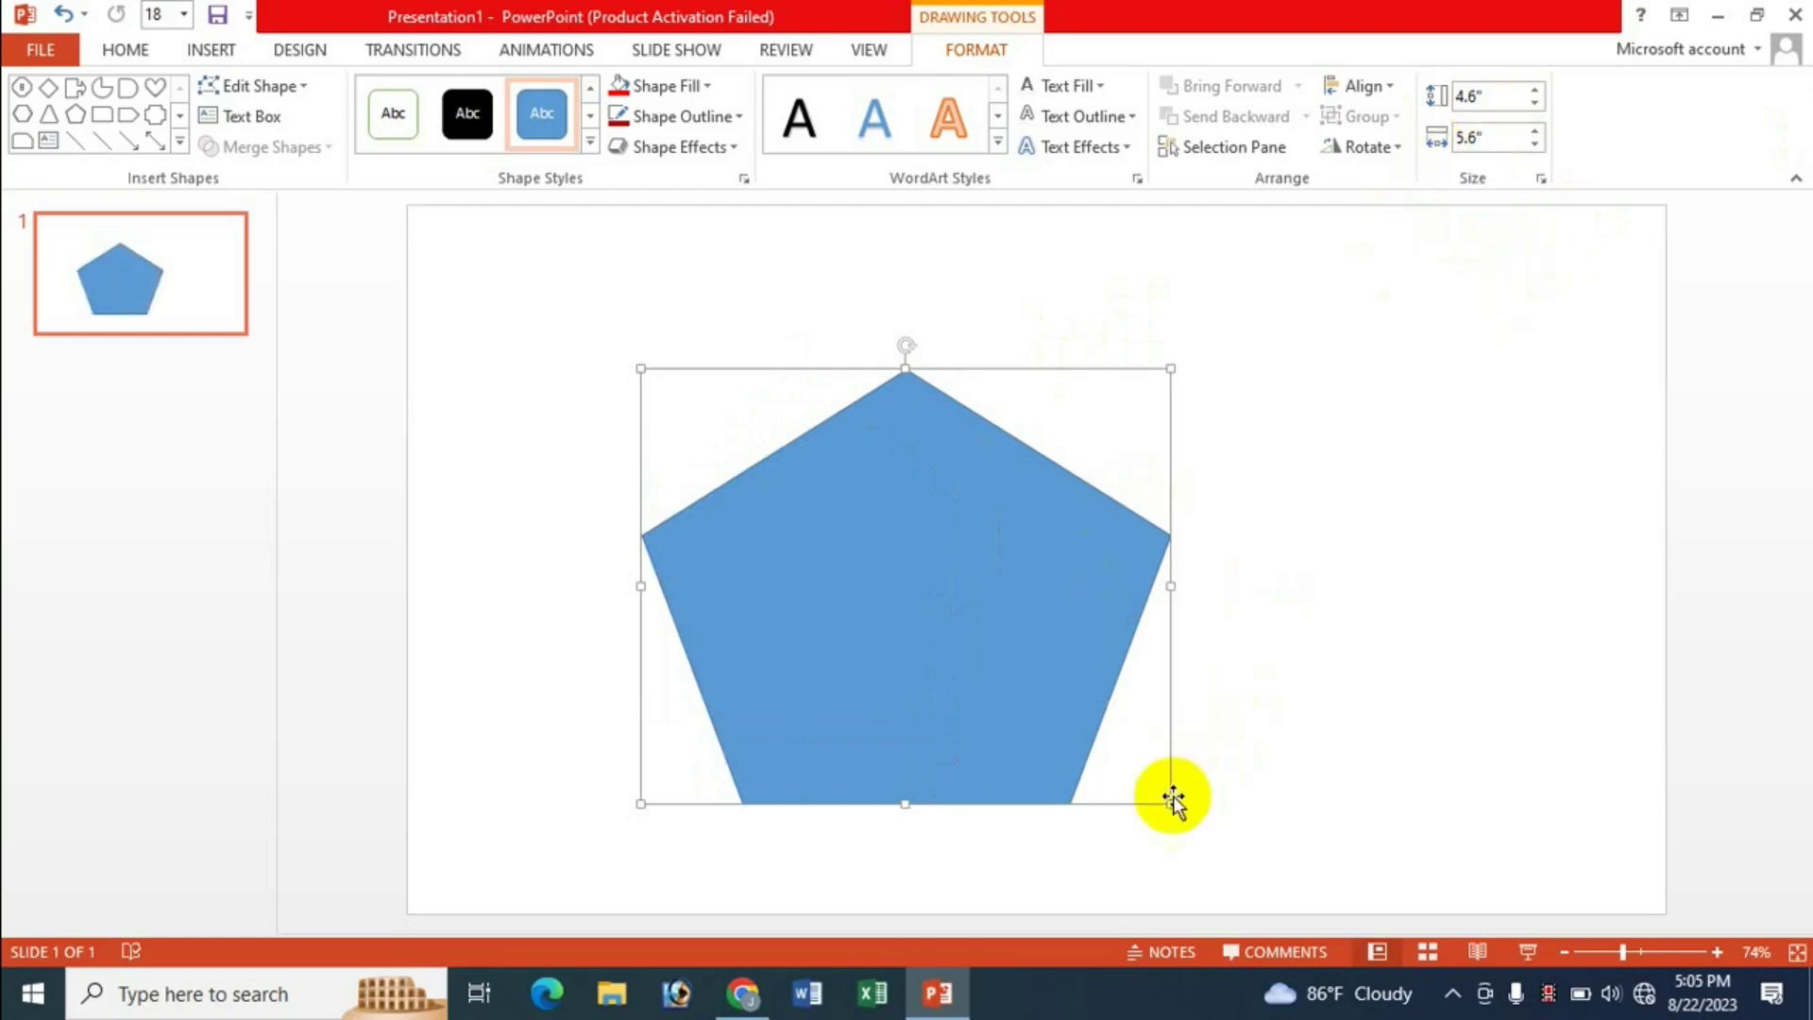
- Reselect the pentagon and drag its corner to shrink it to 3.24" by 2.49"
click(1016, 661)
click(995, 644)
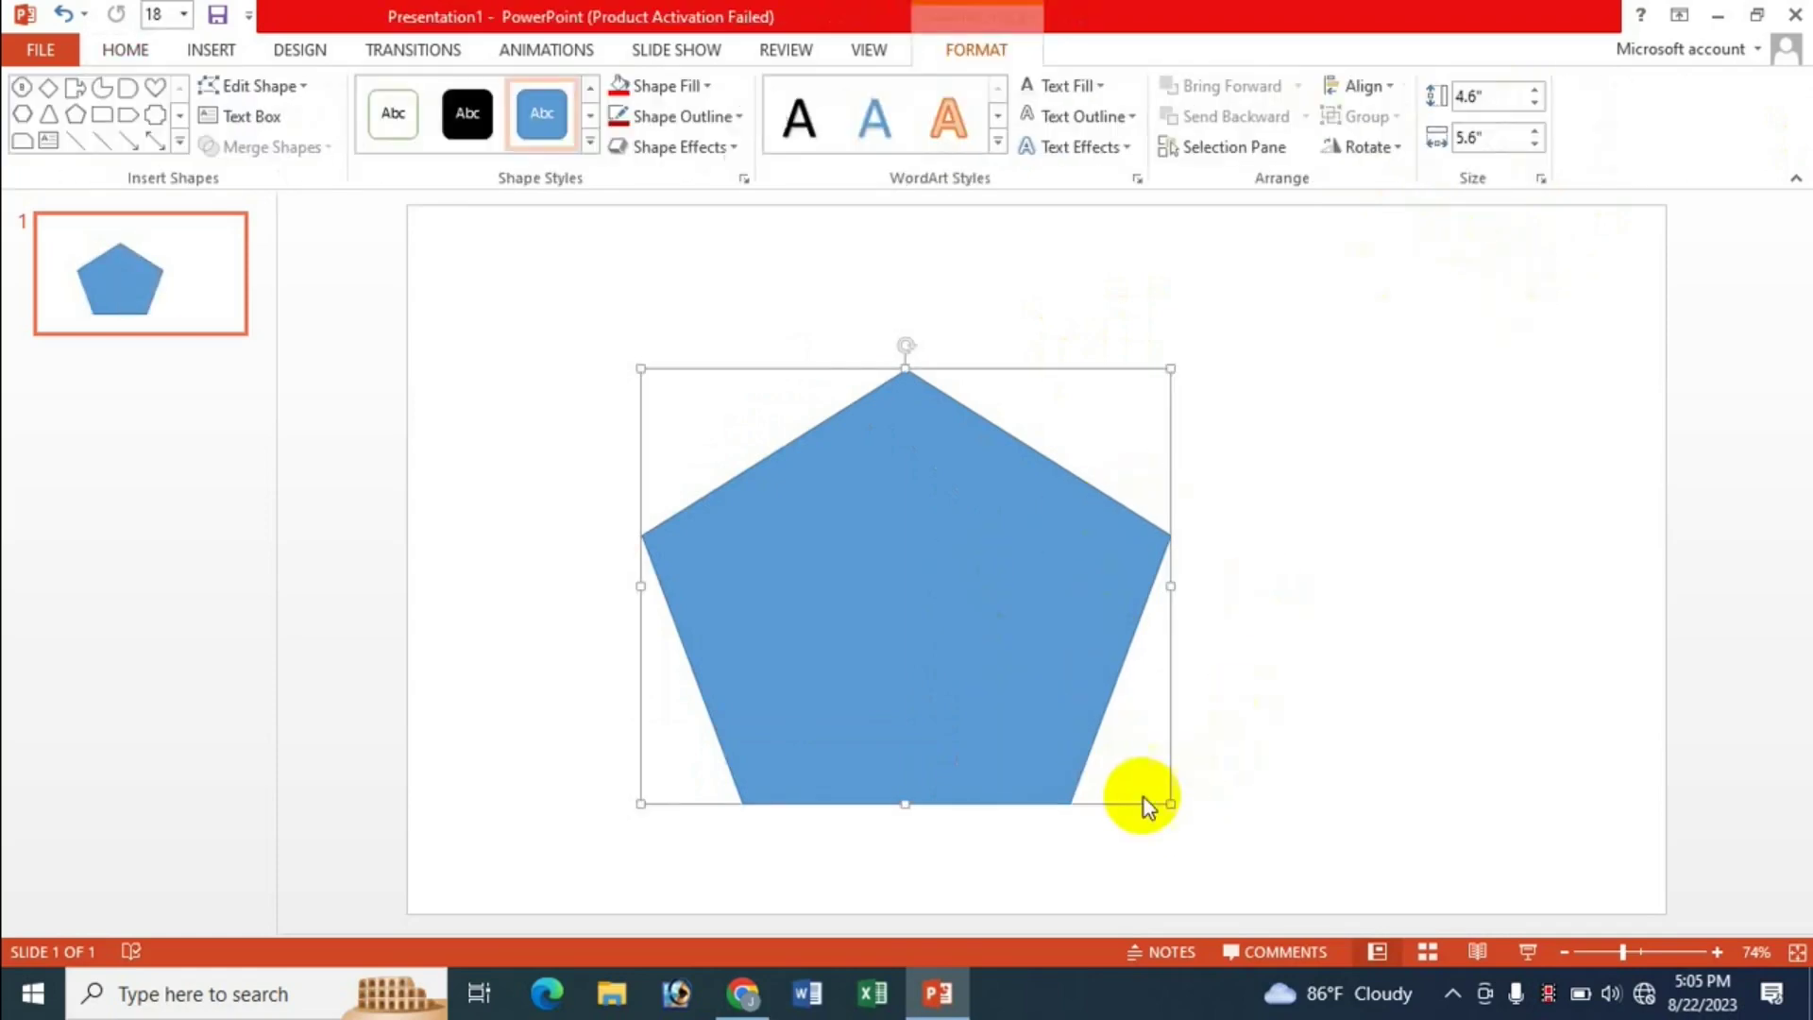
drag(1170, 801, 878, 675)
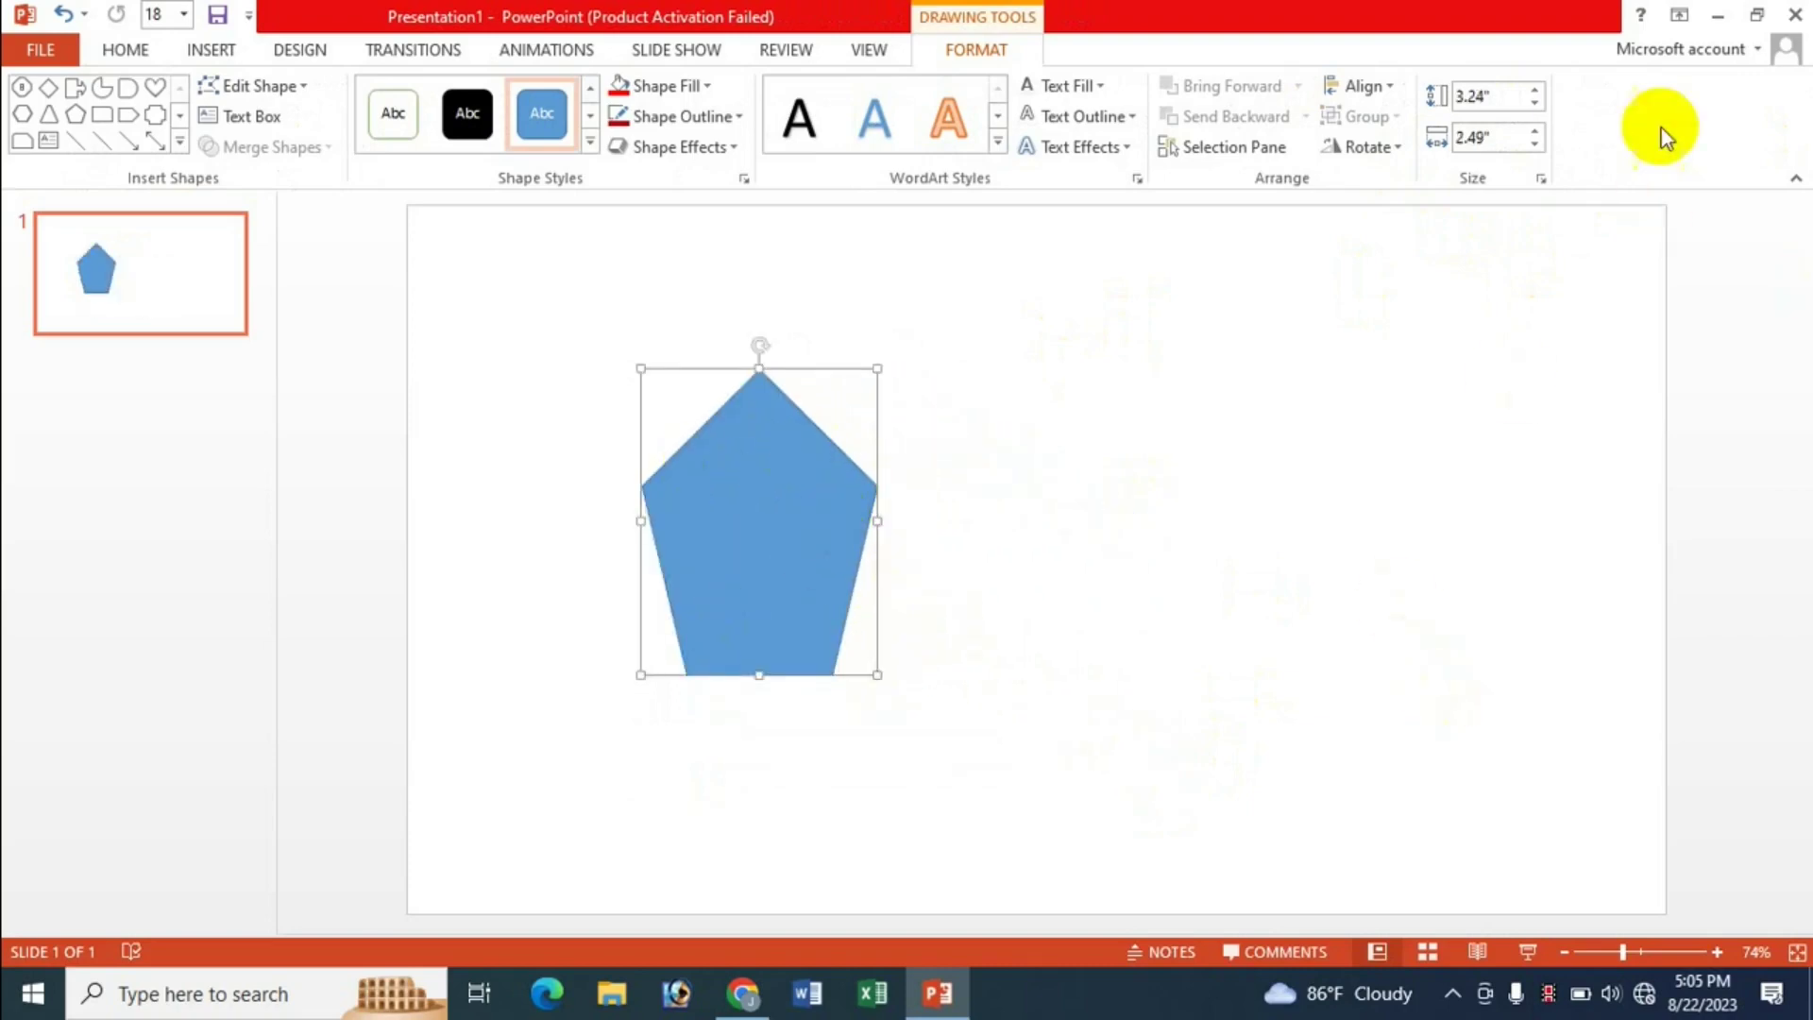
- In the Format Shape Size section, set the pentagon's height to 3.3" and widen it slightly
click(1539, 178)
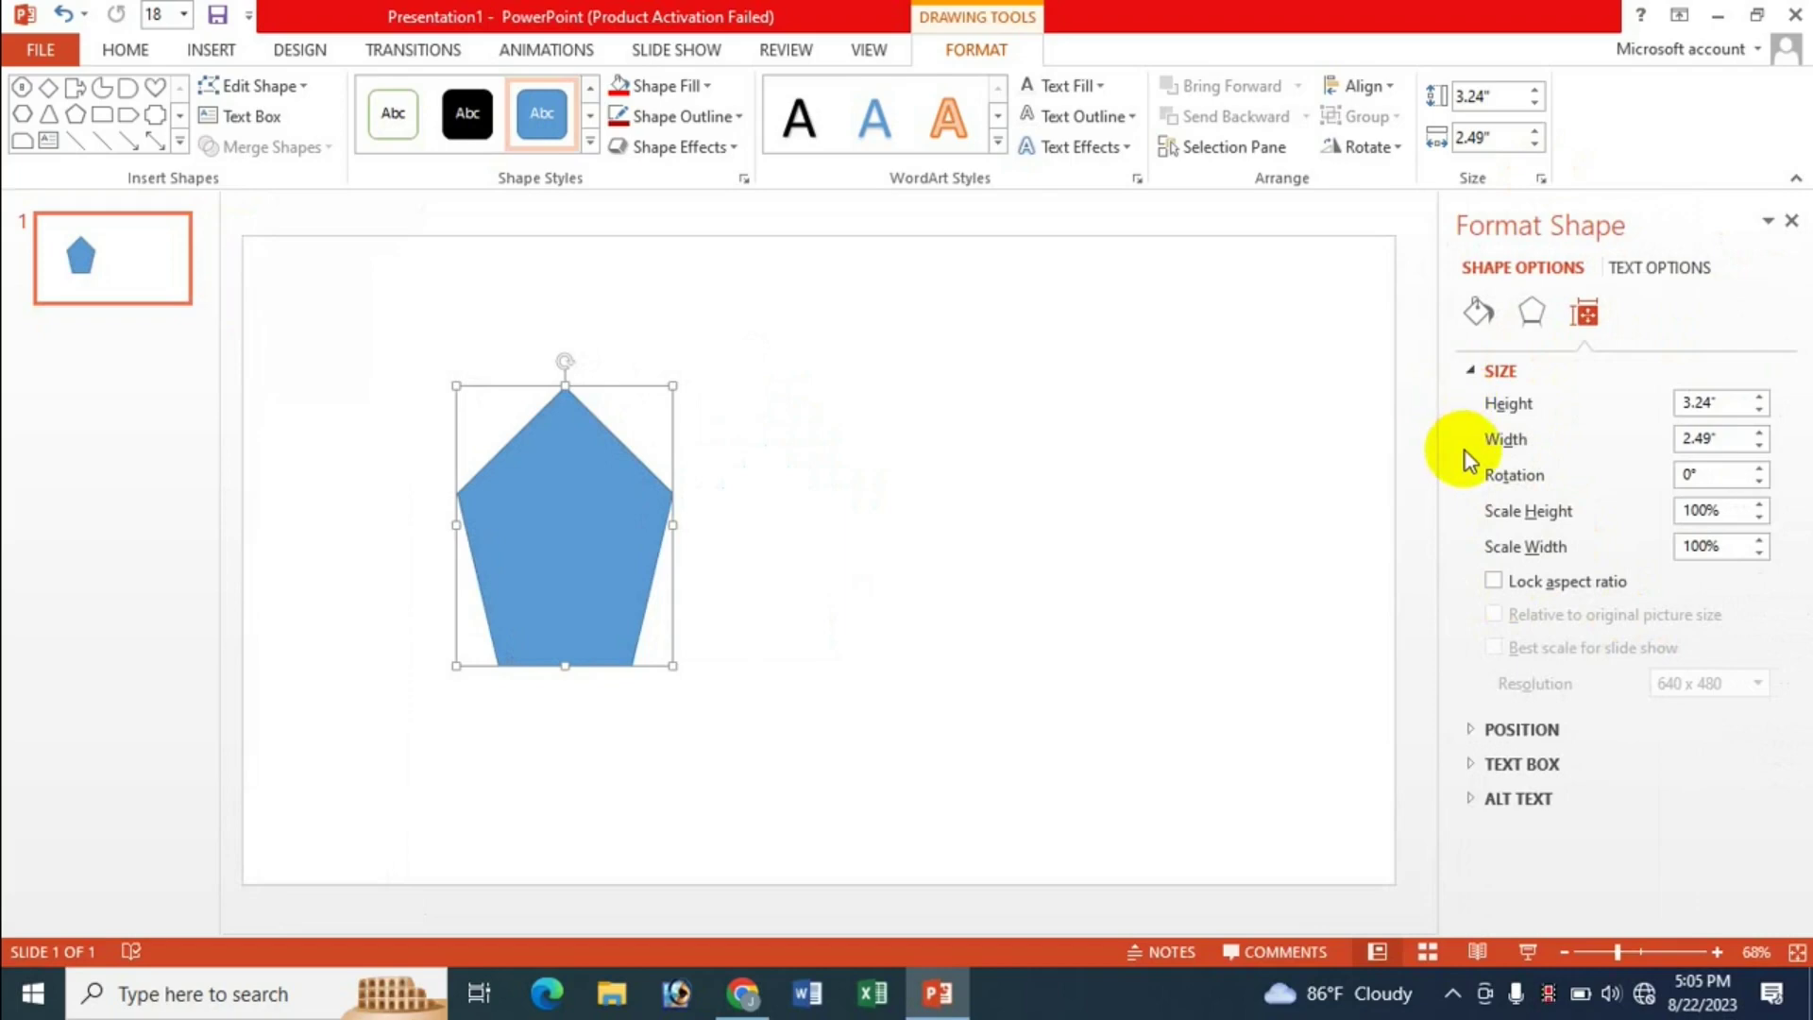
click(1760, 397)
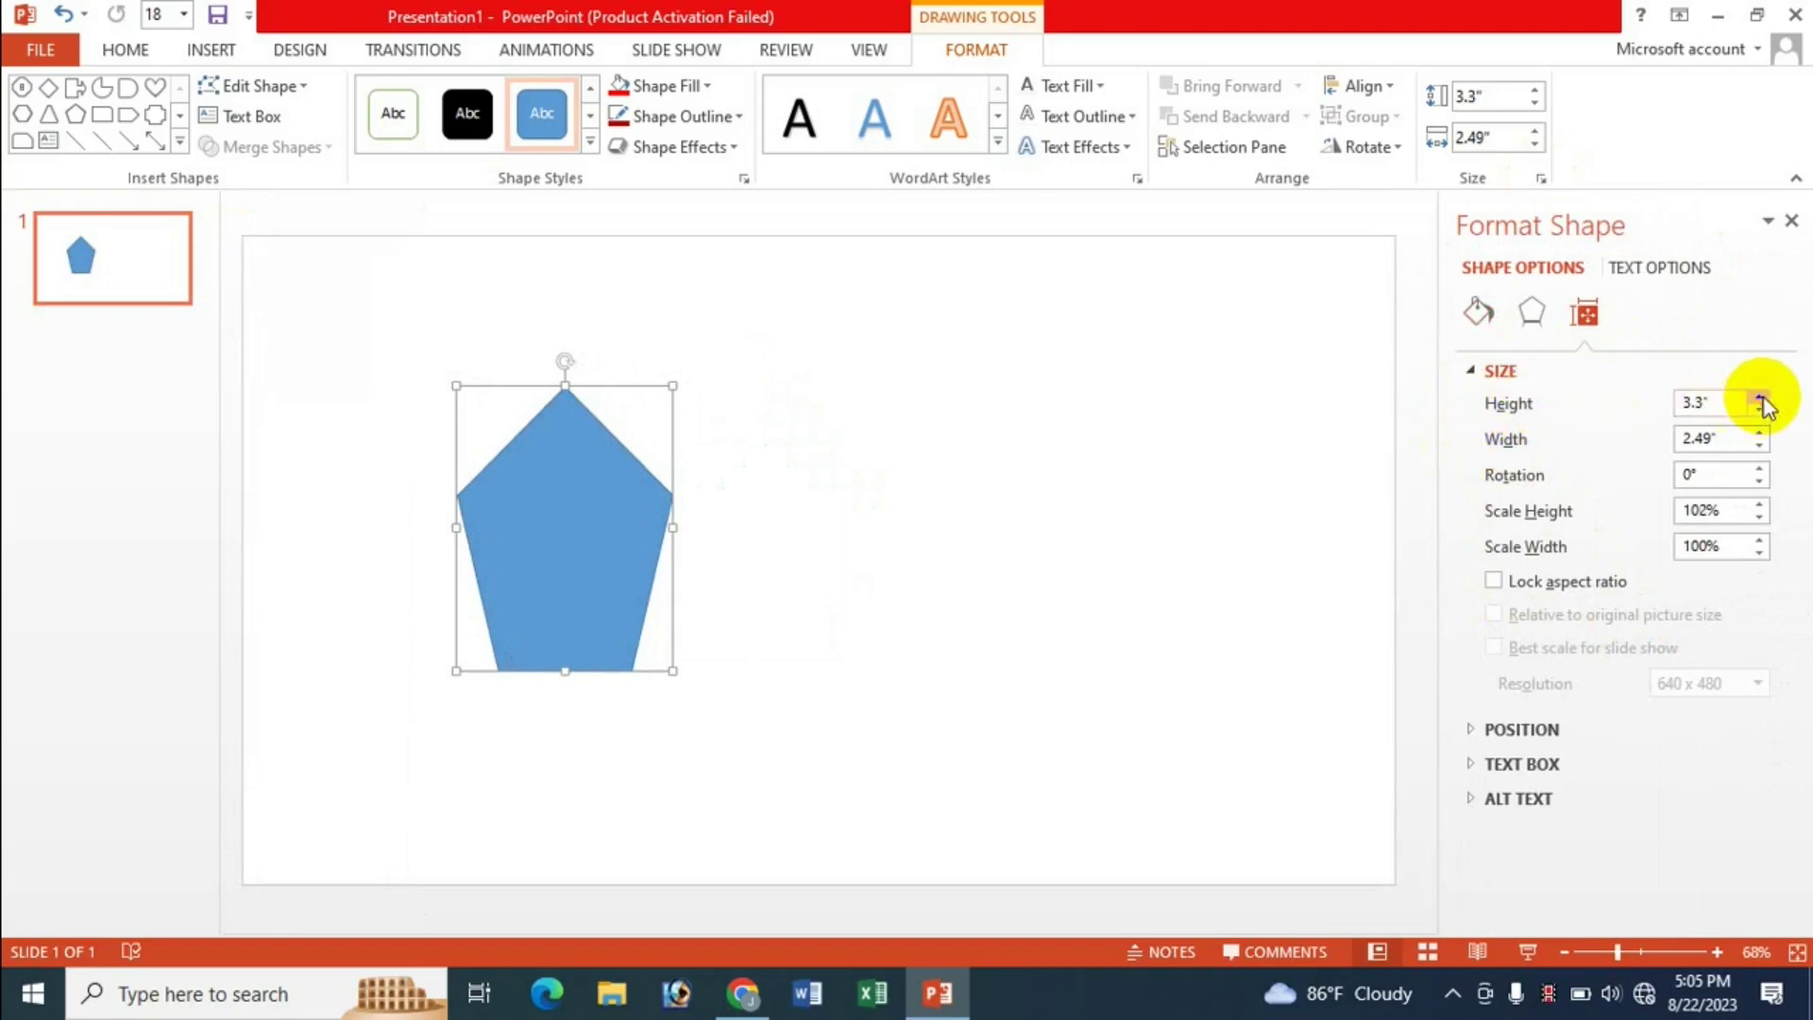
click(1761, 398)
click(1761, 398)
click(1757, 411)
click(1757, 411)
click(1760, 432)
click(1761, 432)
click(1761, 432)
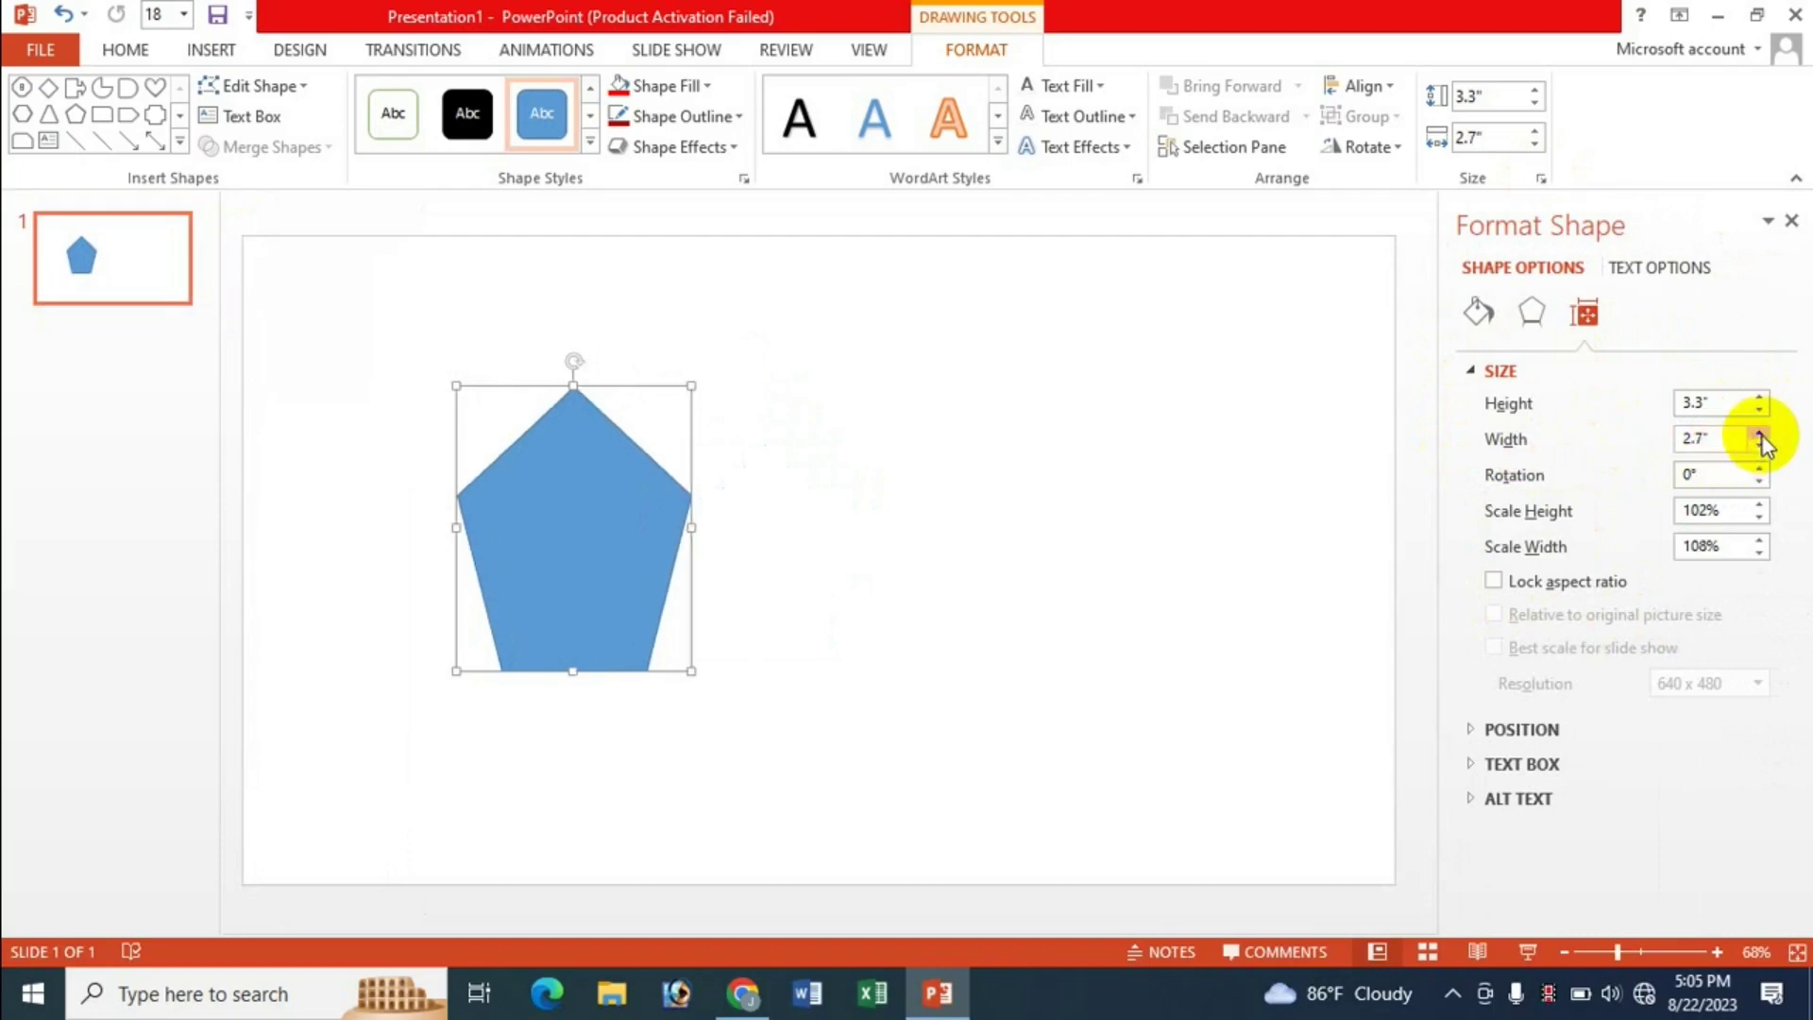
click(1760, 433)
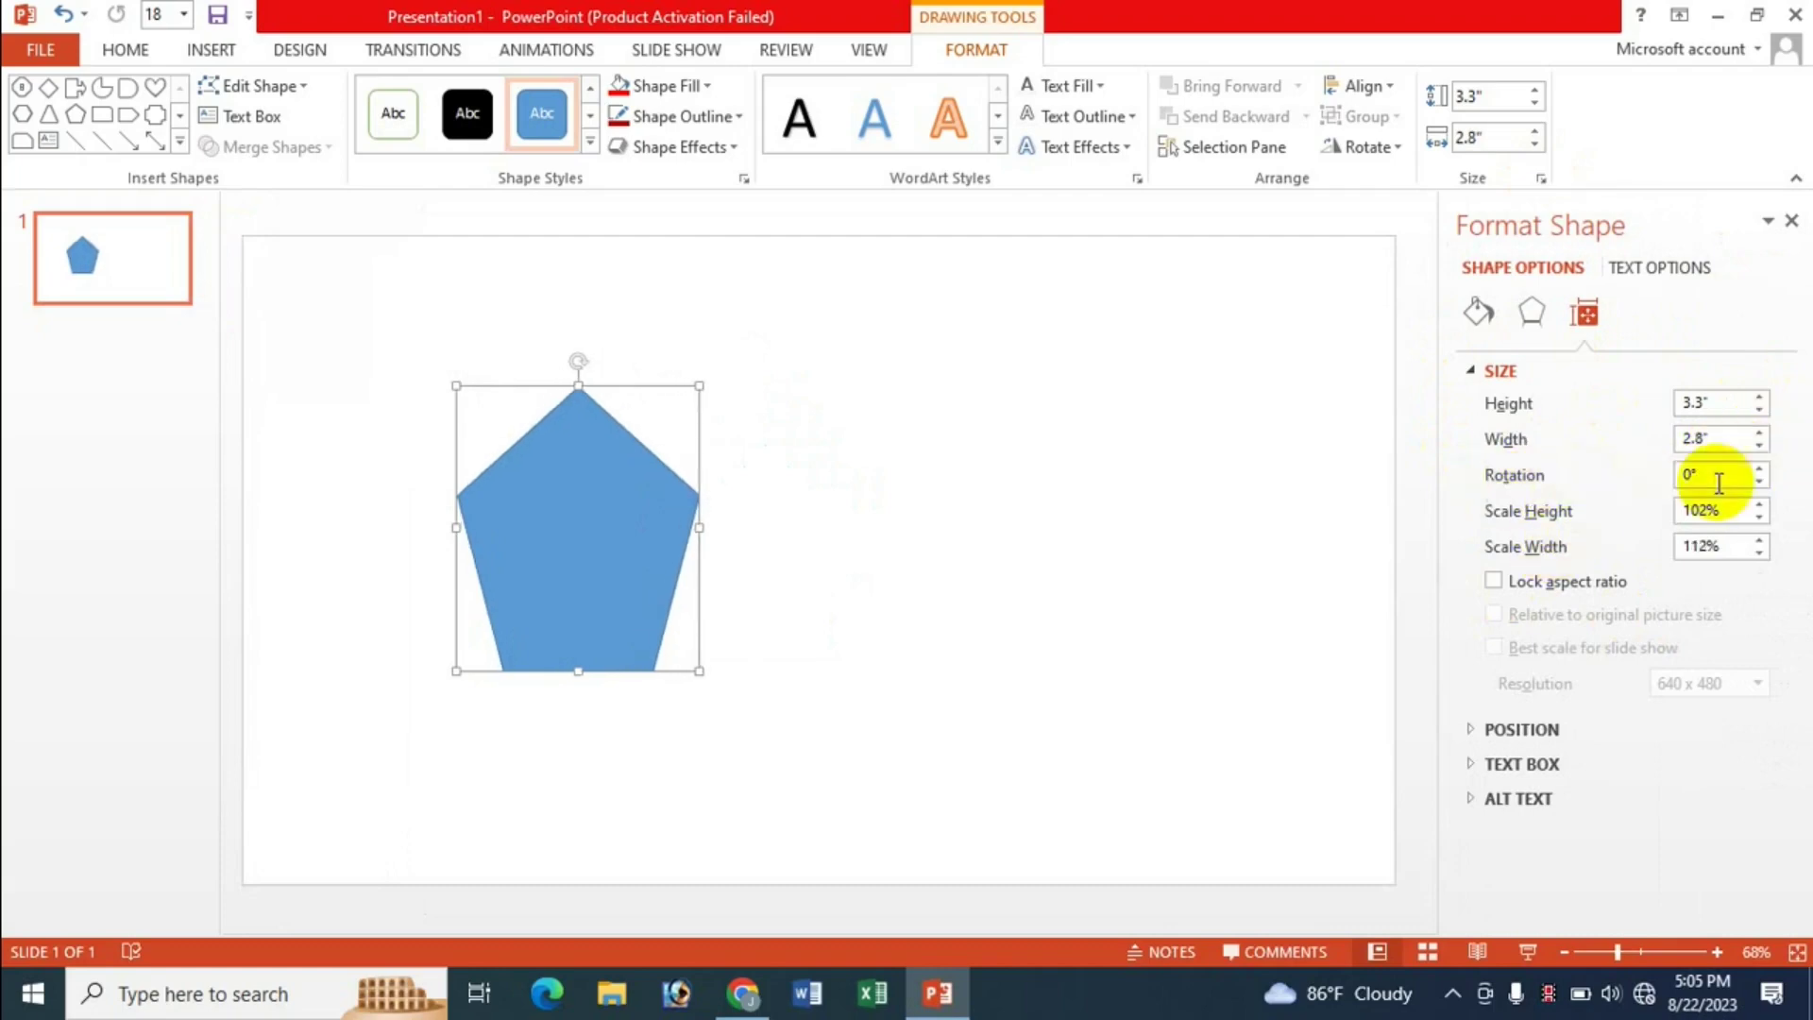
- Tilt the pentagon 3° clockwise and bring it to 3.5" tall by 2.89" wide
click(1761, 470)
click(1761, 470)
click(1761, 469)
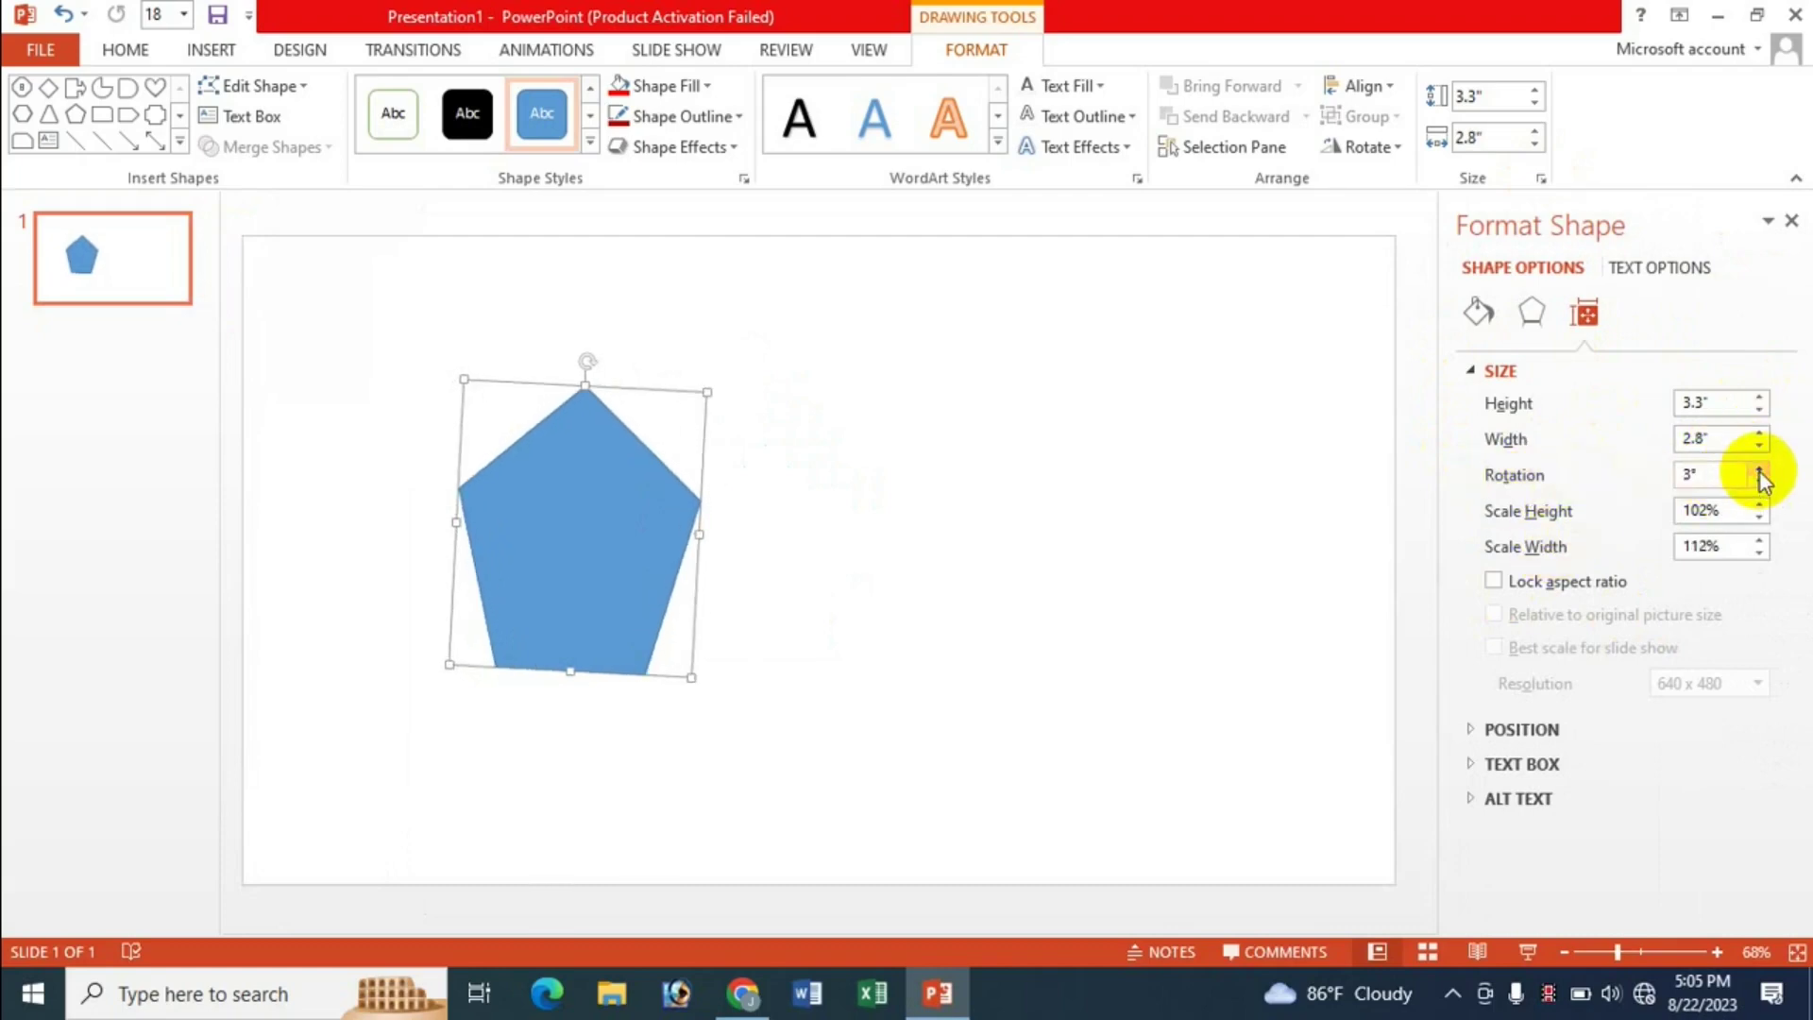
click(1760, 507)
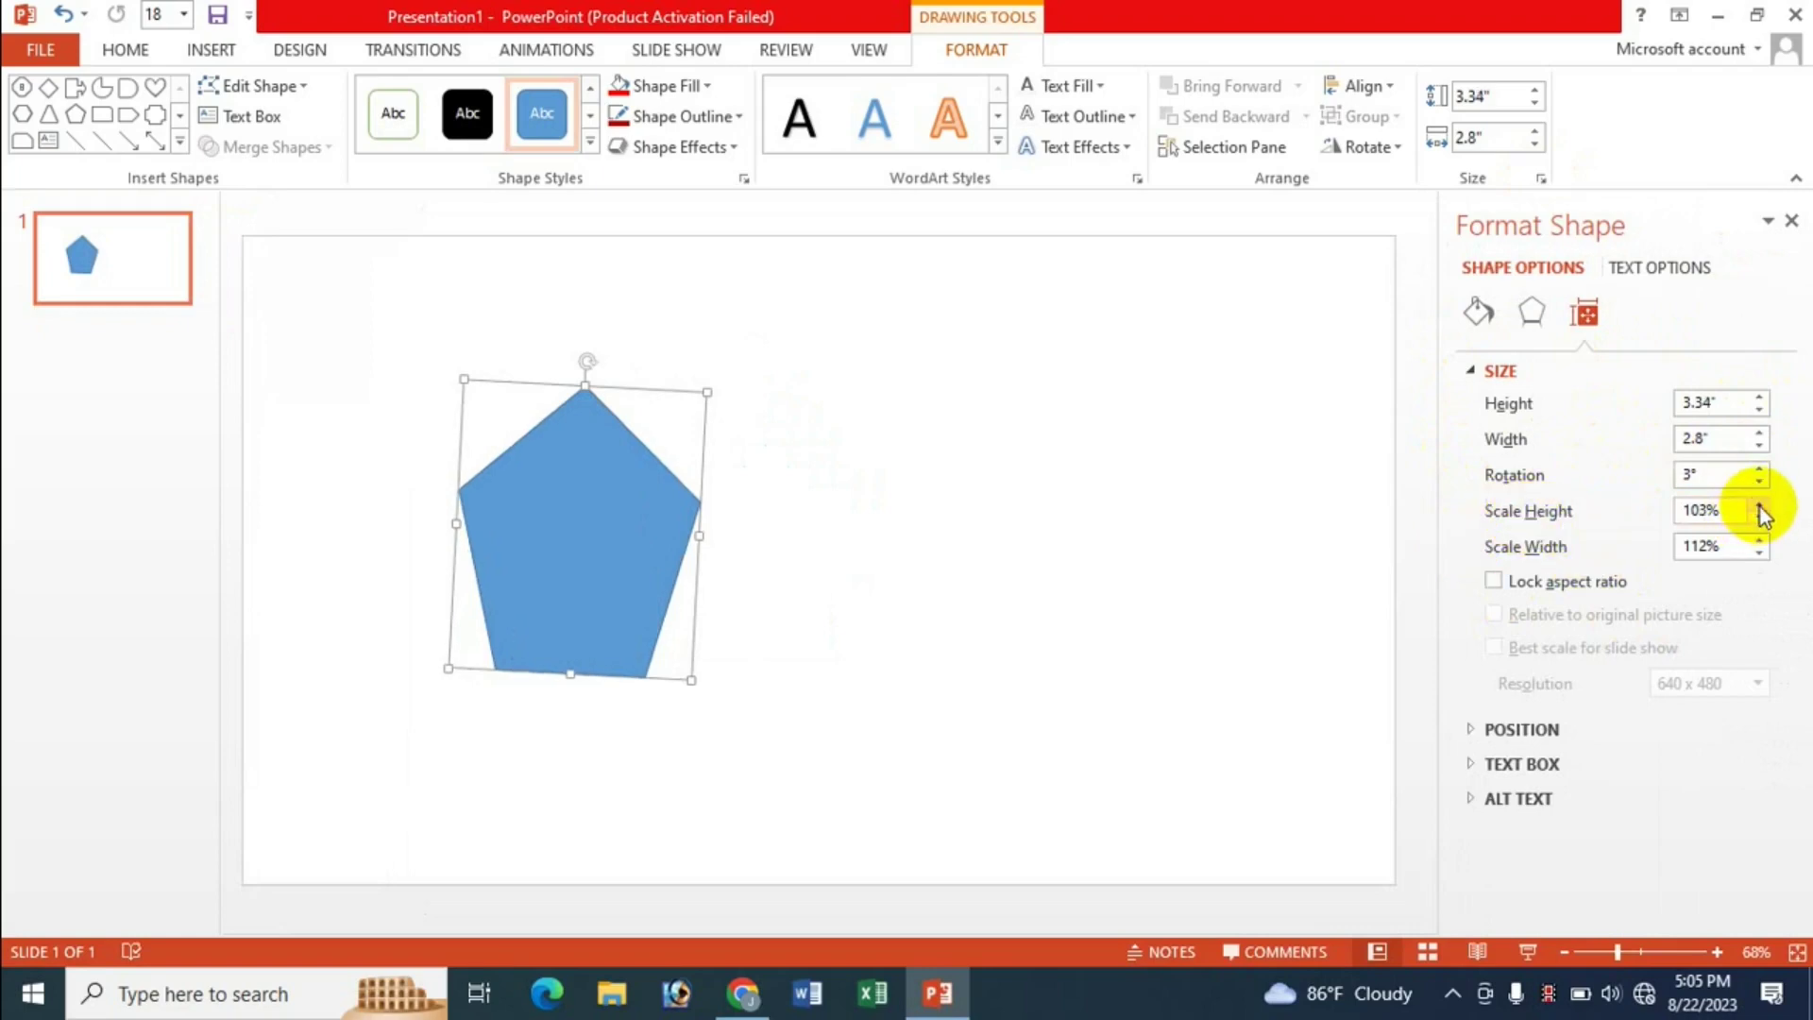
click(1761, 507)
click(1761, 507)
click(1760, 508)
click(1761, 507)
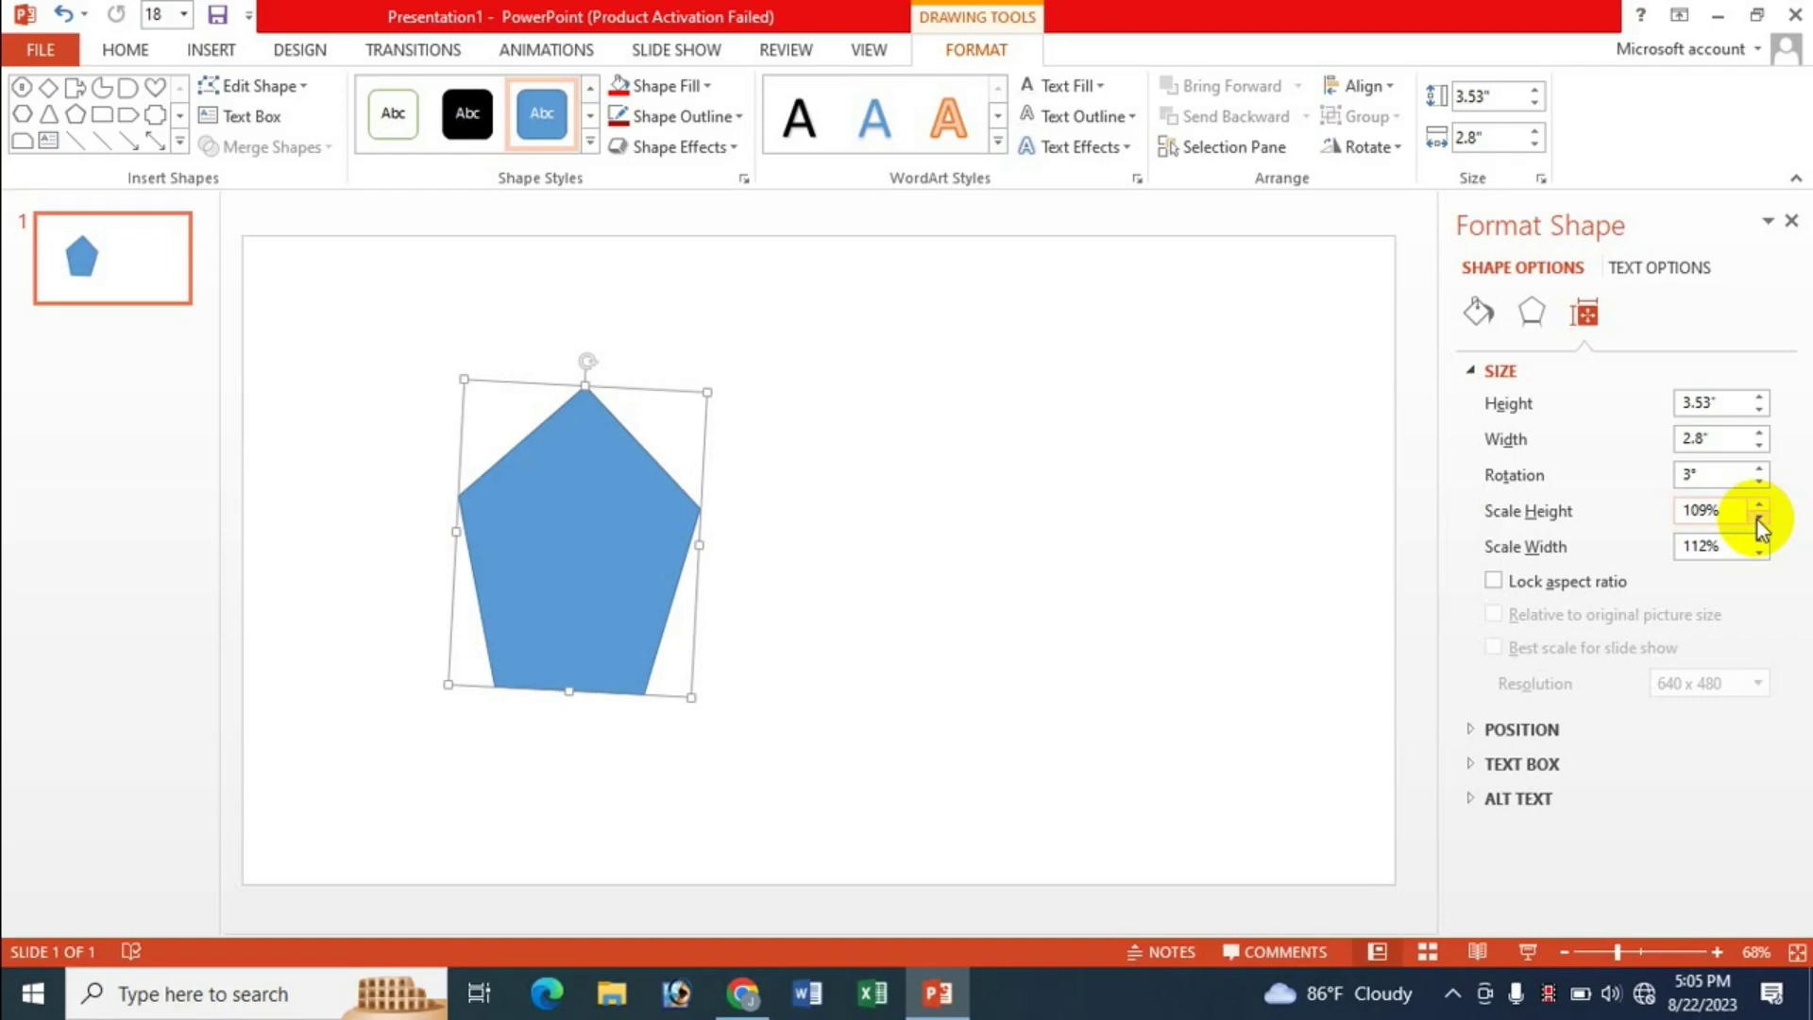
click(1757, 518)
click(1760, 543)
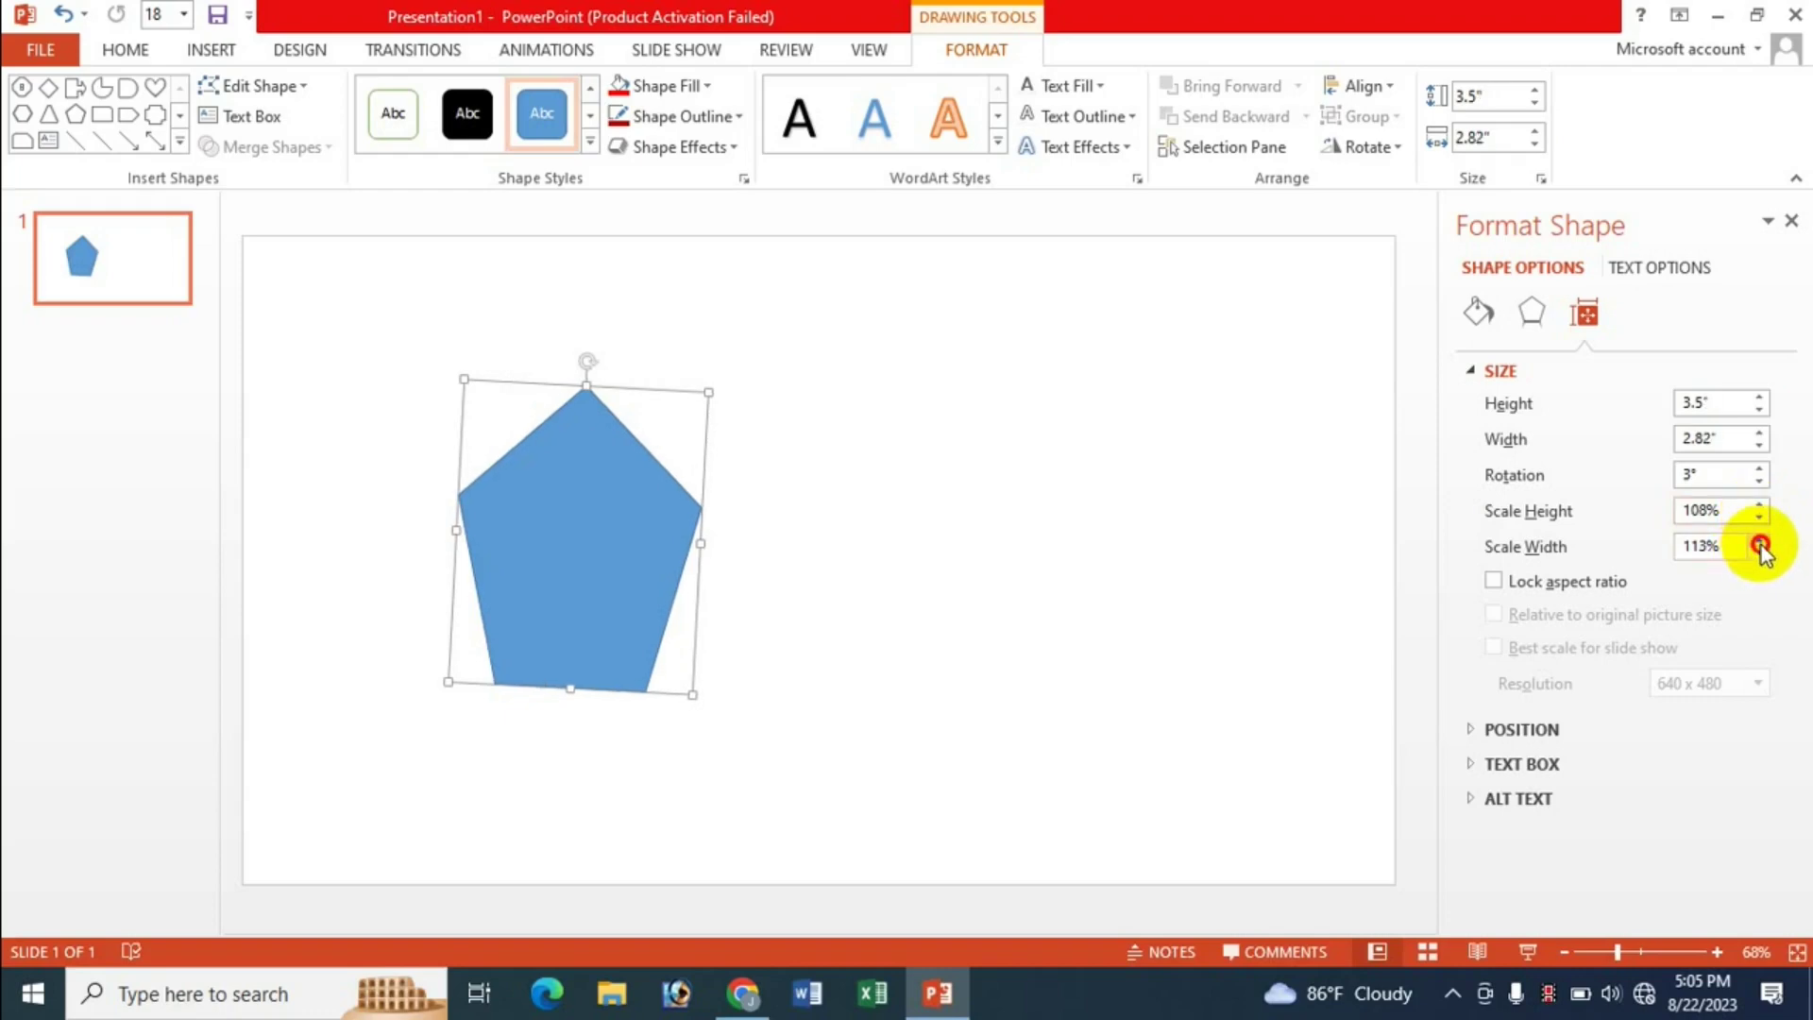
click(1760, 542)
click(1761, 543)
click(1760, 542)
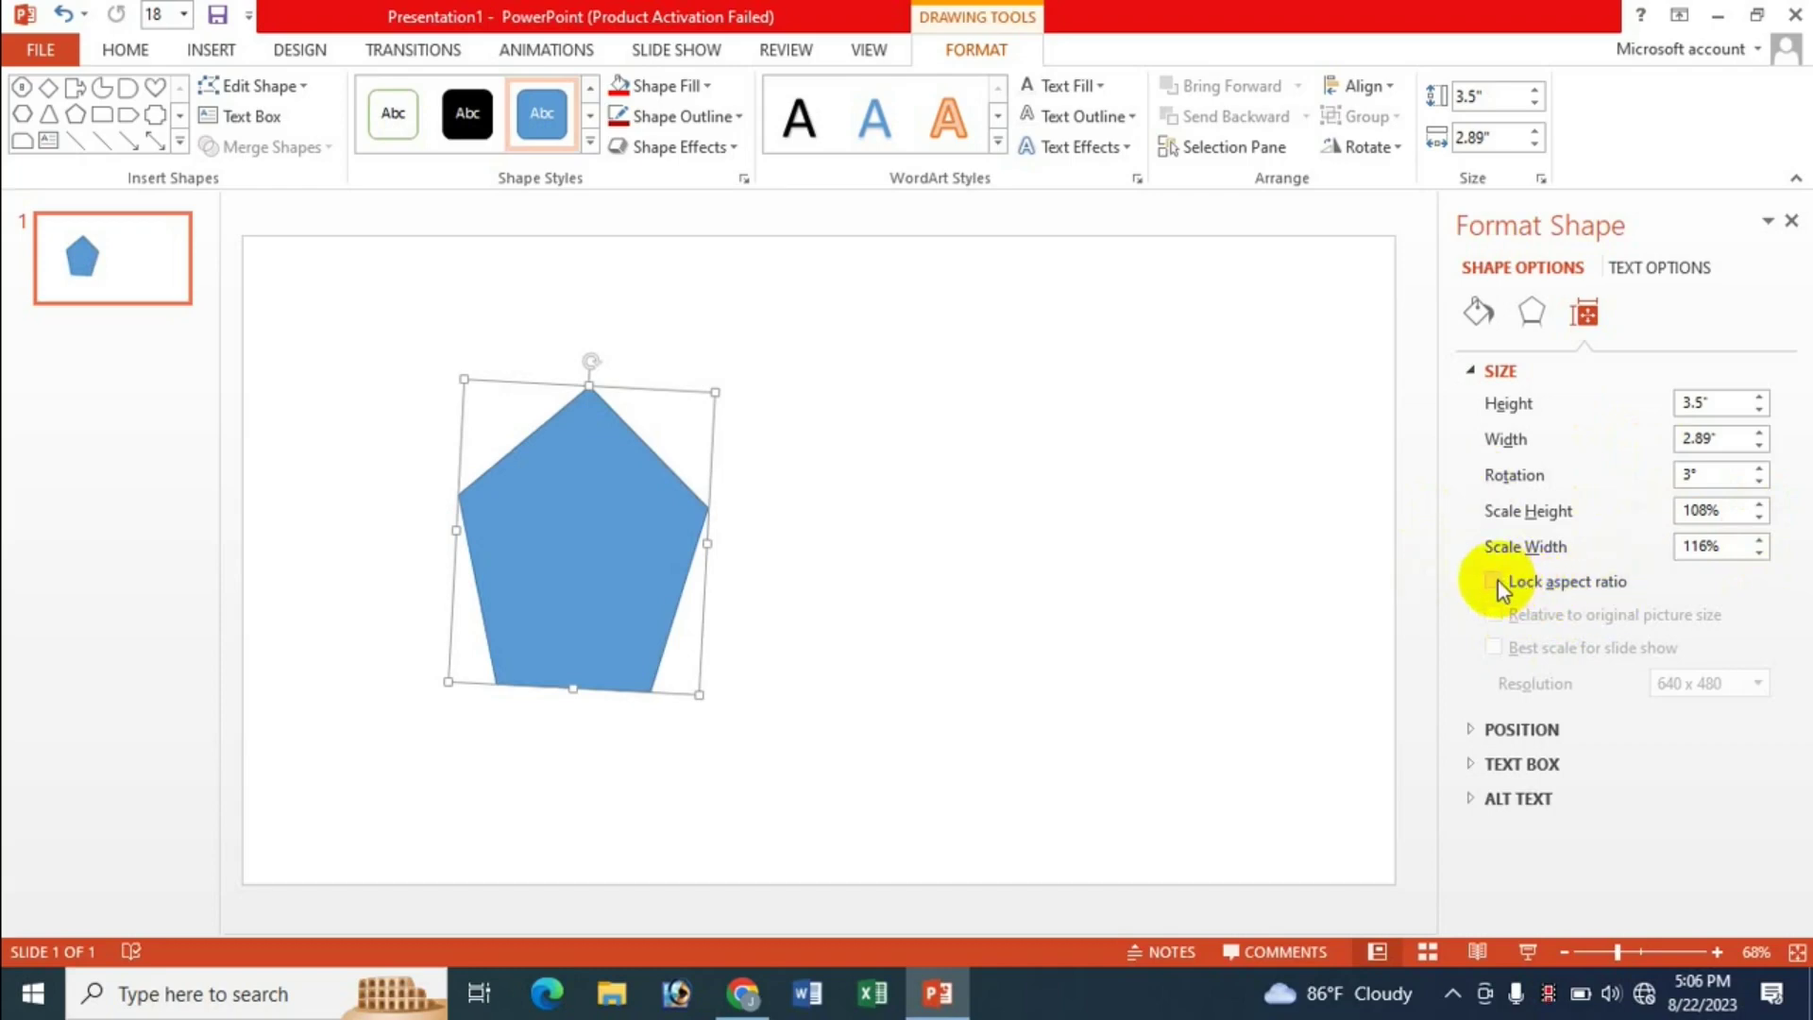
- Lock the aspect ratio and enlarge the pentagon proportionally to 5.57" by 4.6"
click(587, 581)
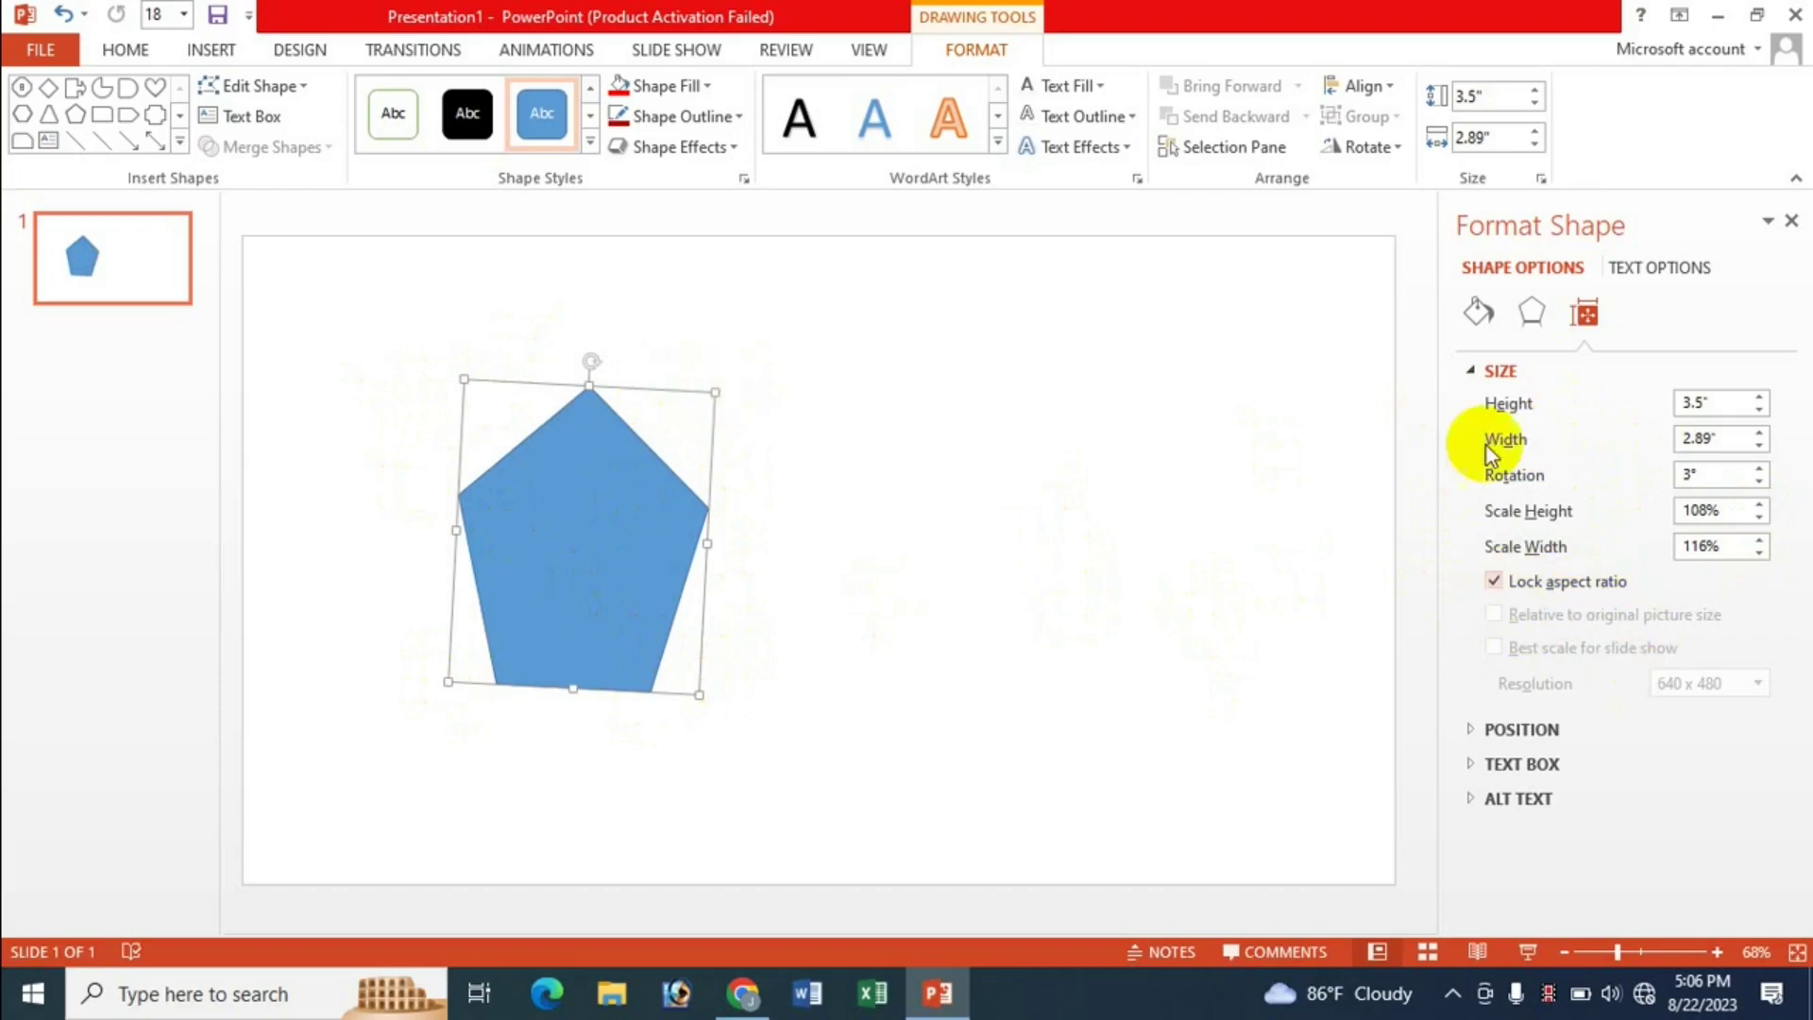
click(1760, 401)
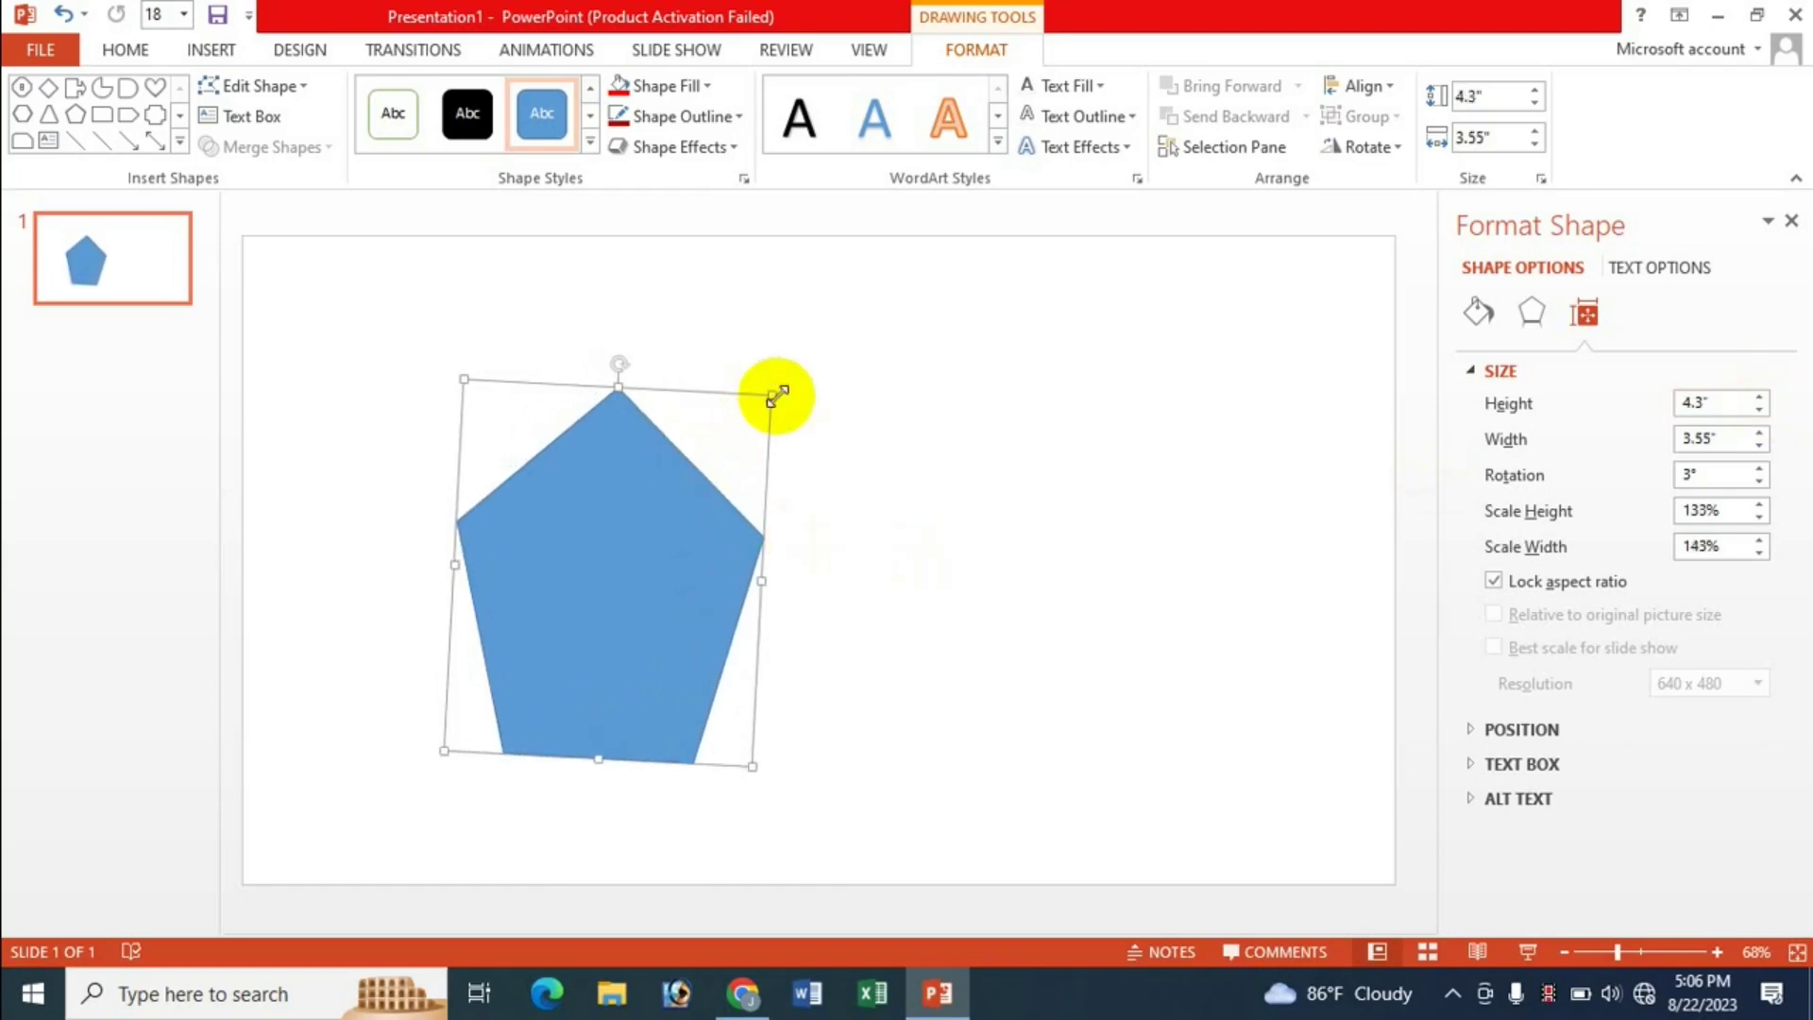
drag(772, 396, 813, 393)
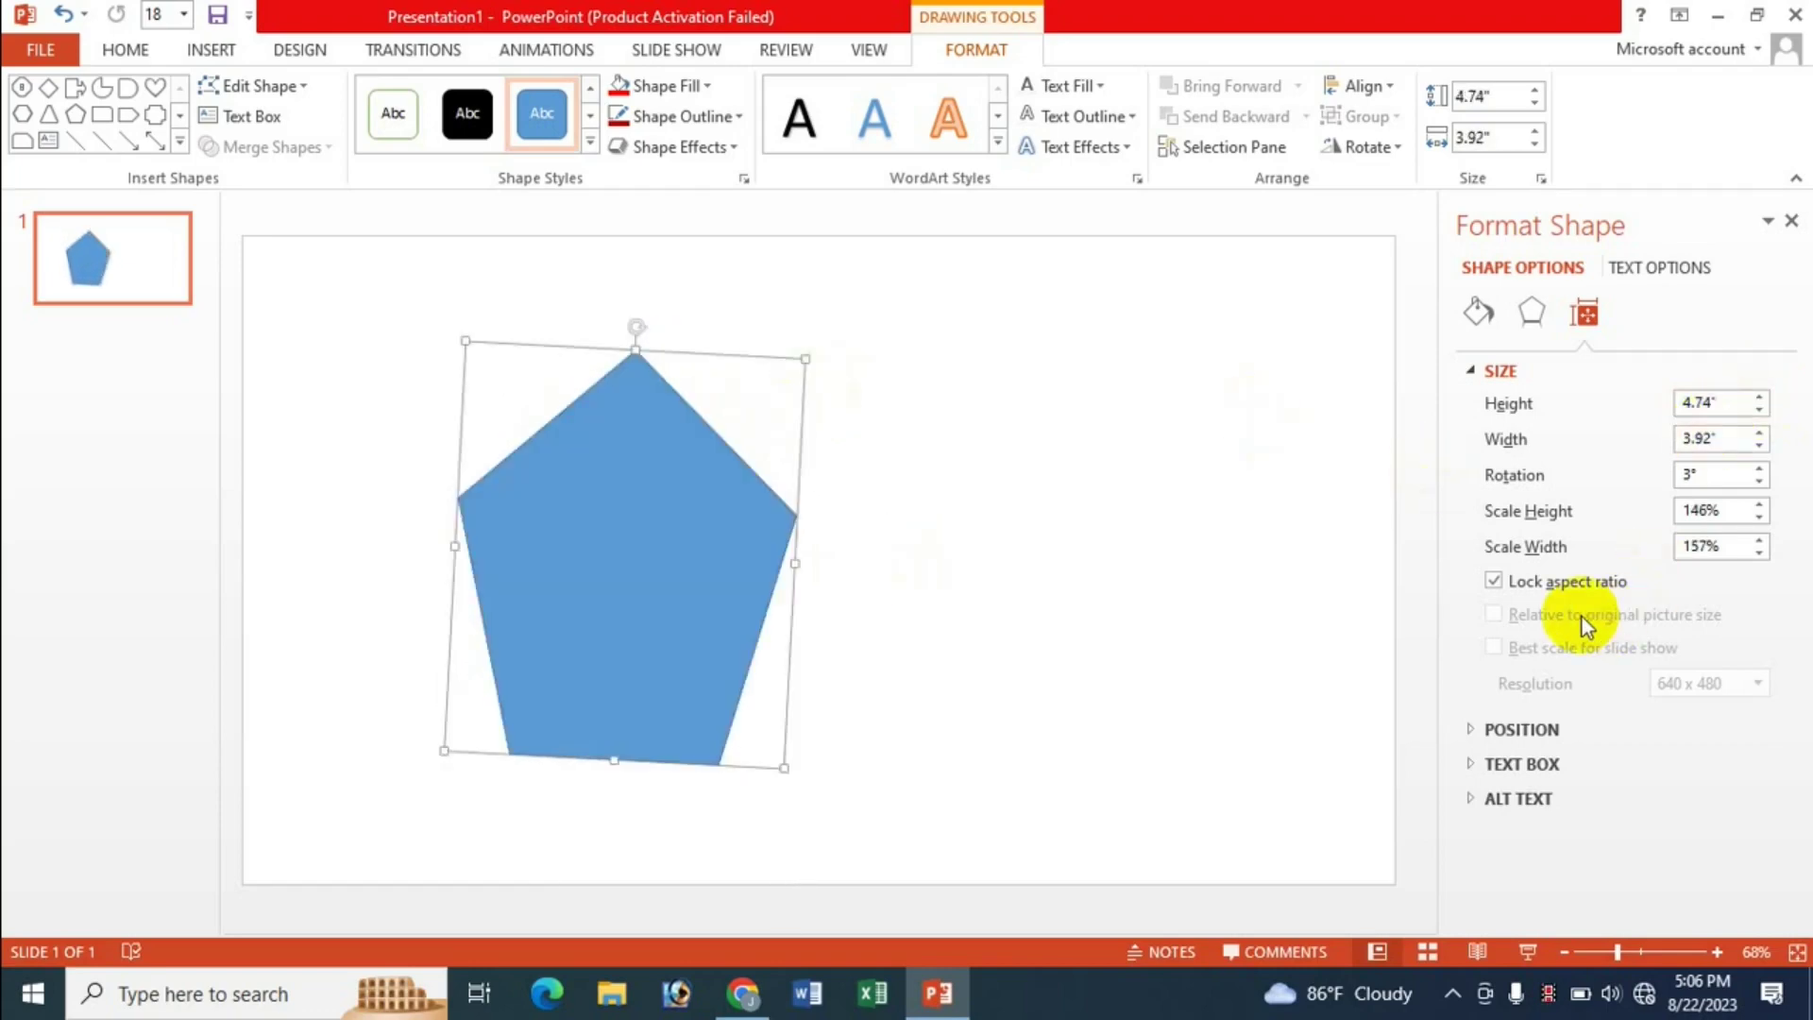
click(1760, 397)
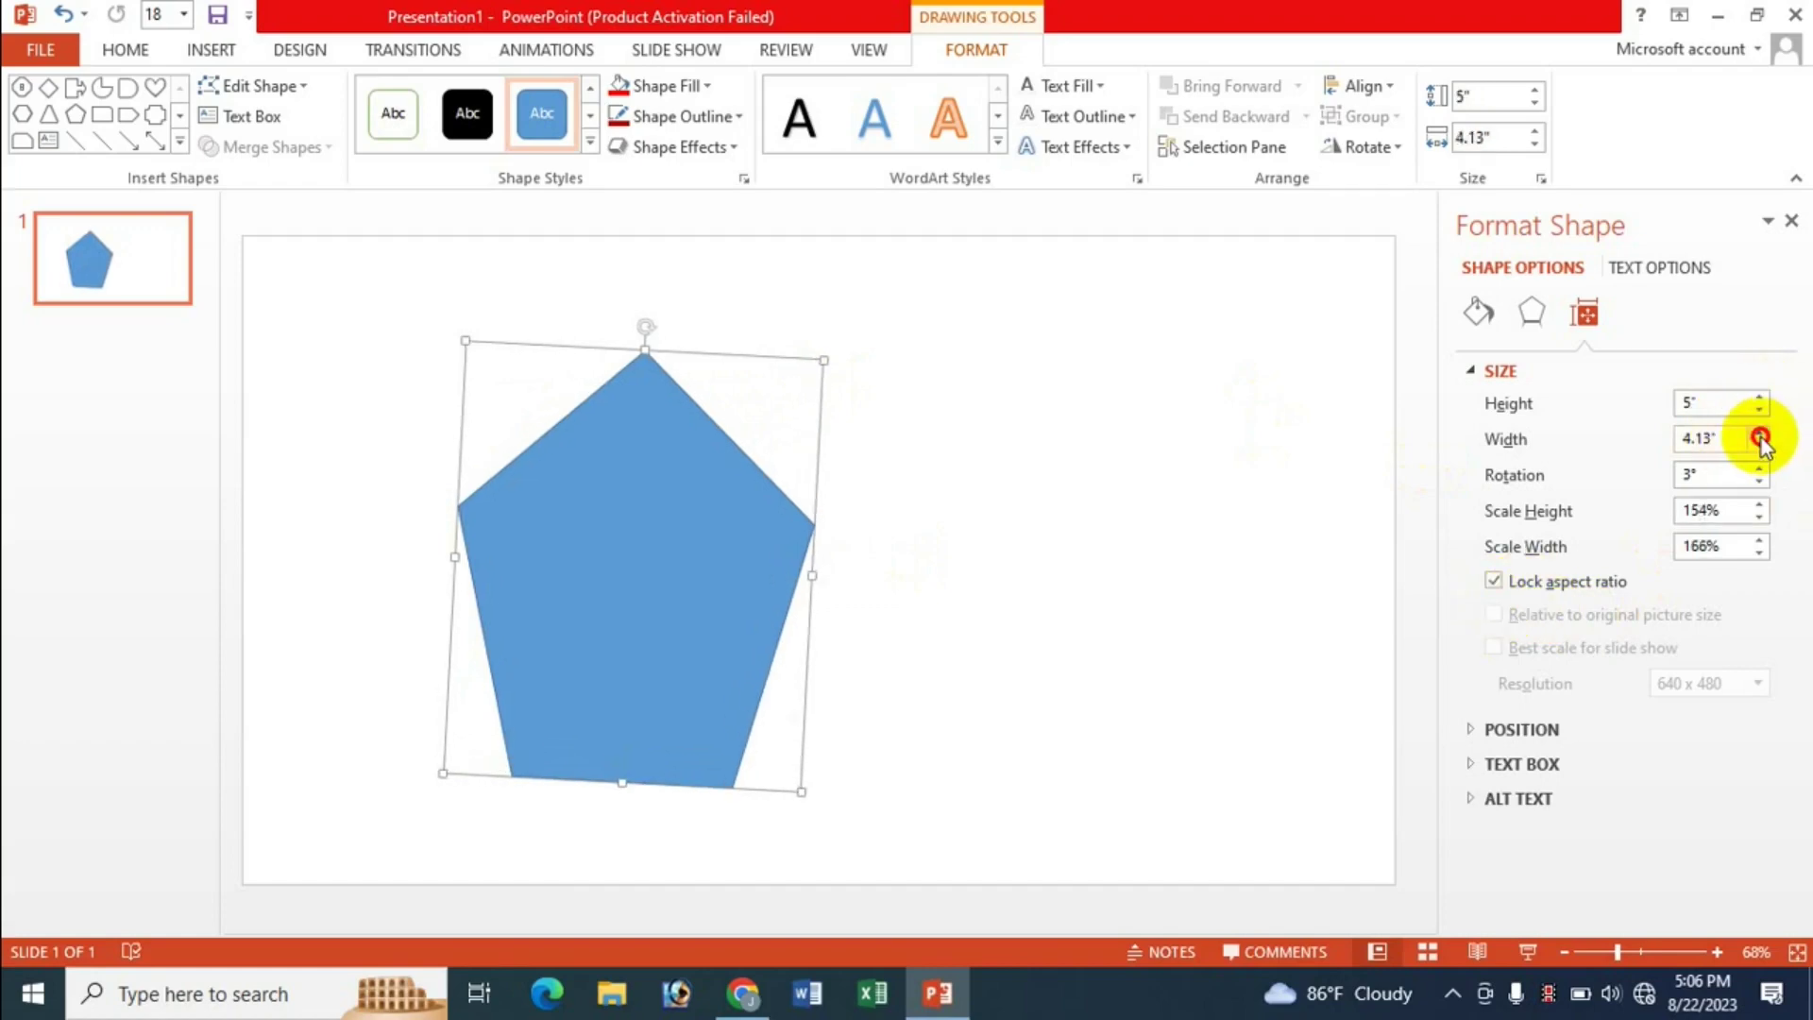
click(1761, 432)
click(1761, 433)
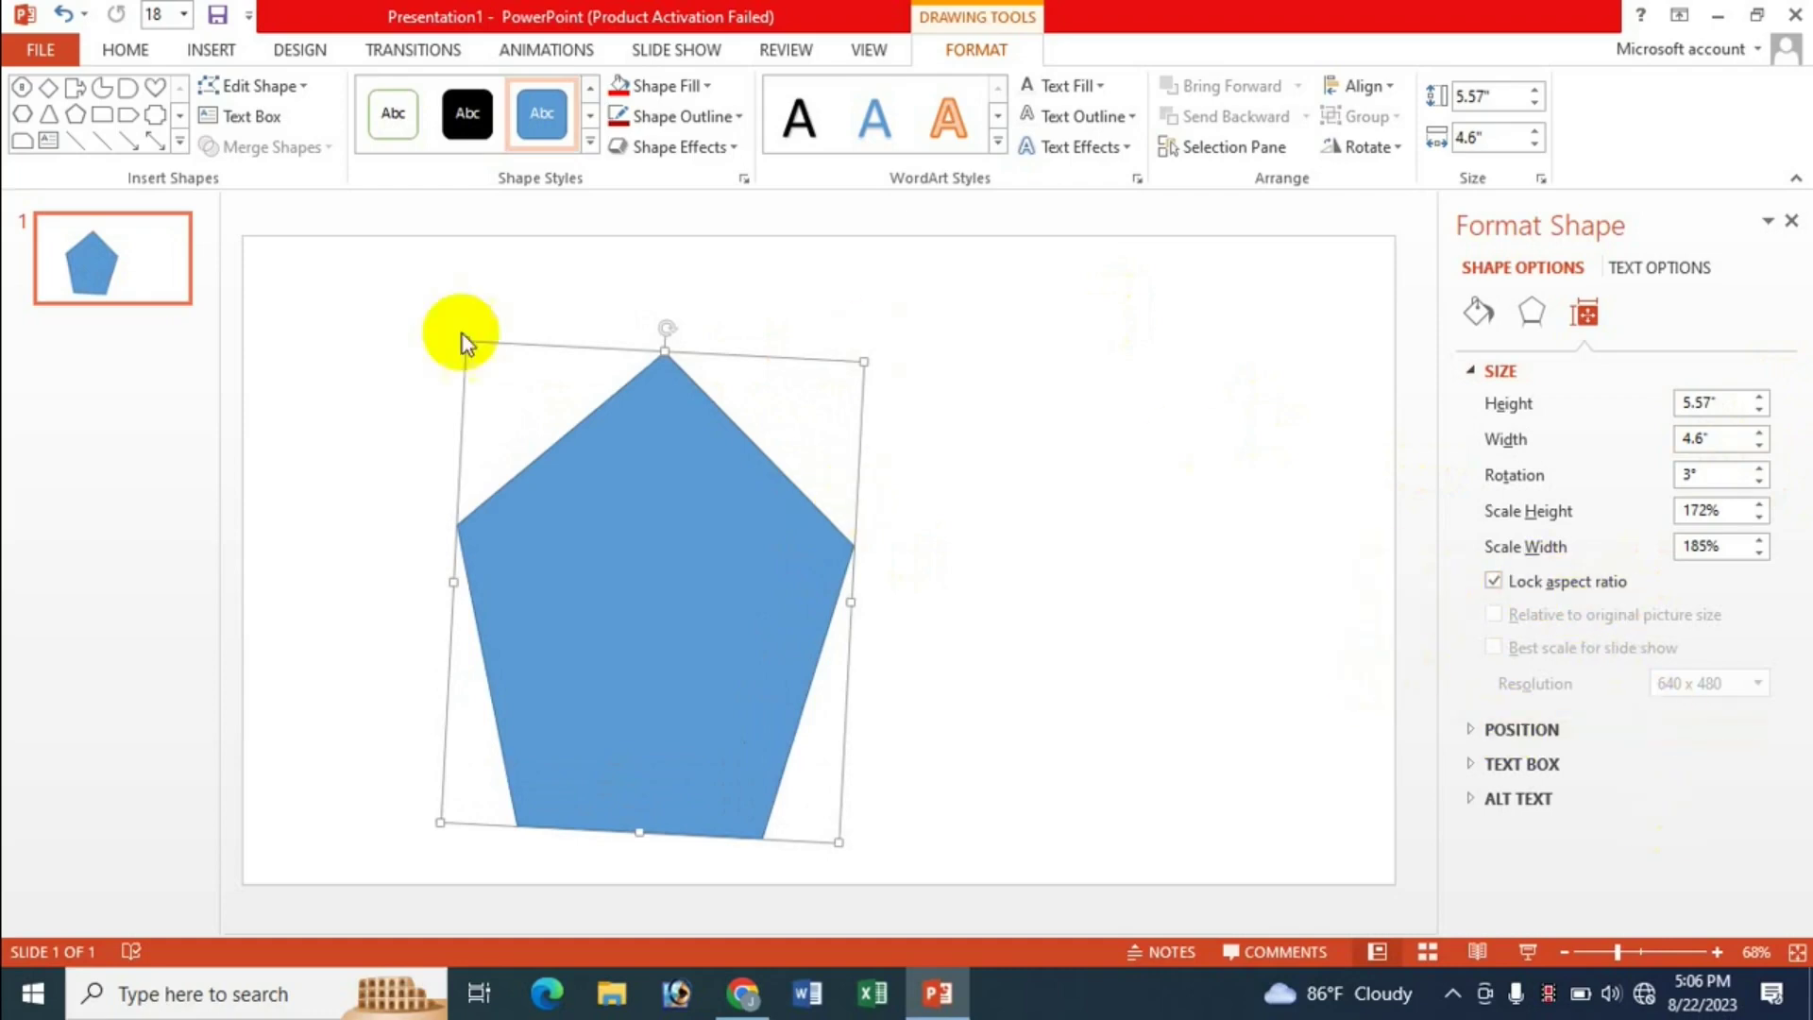
click(676, 597)
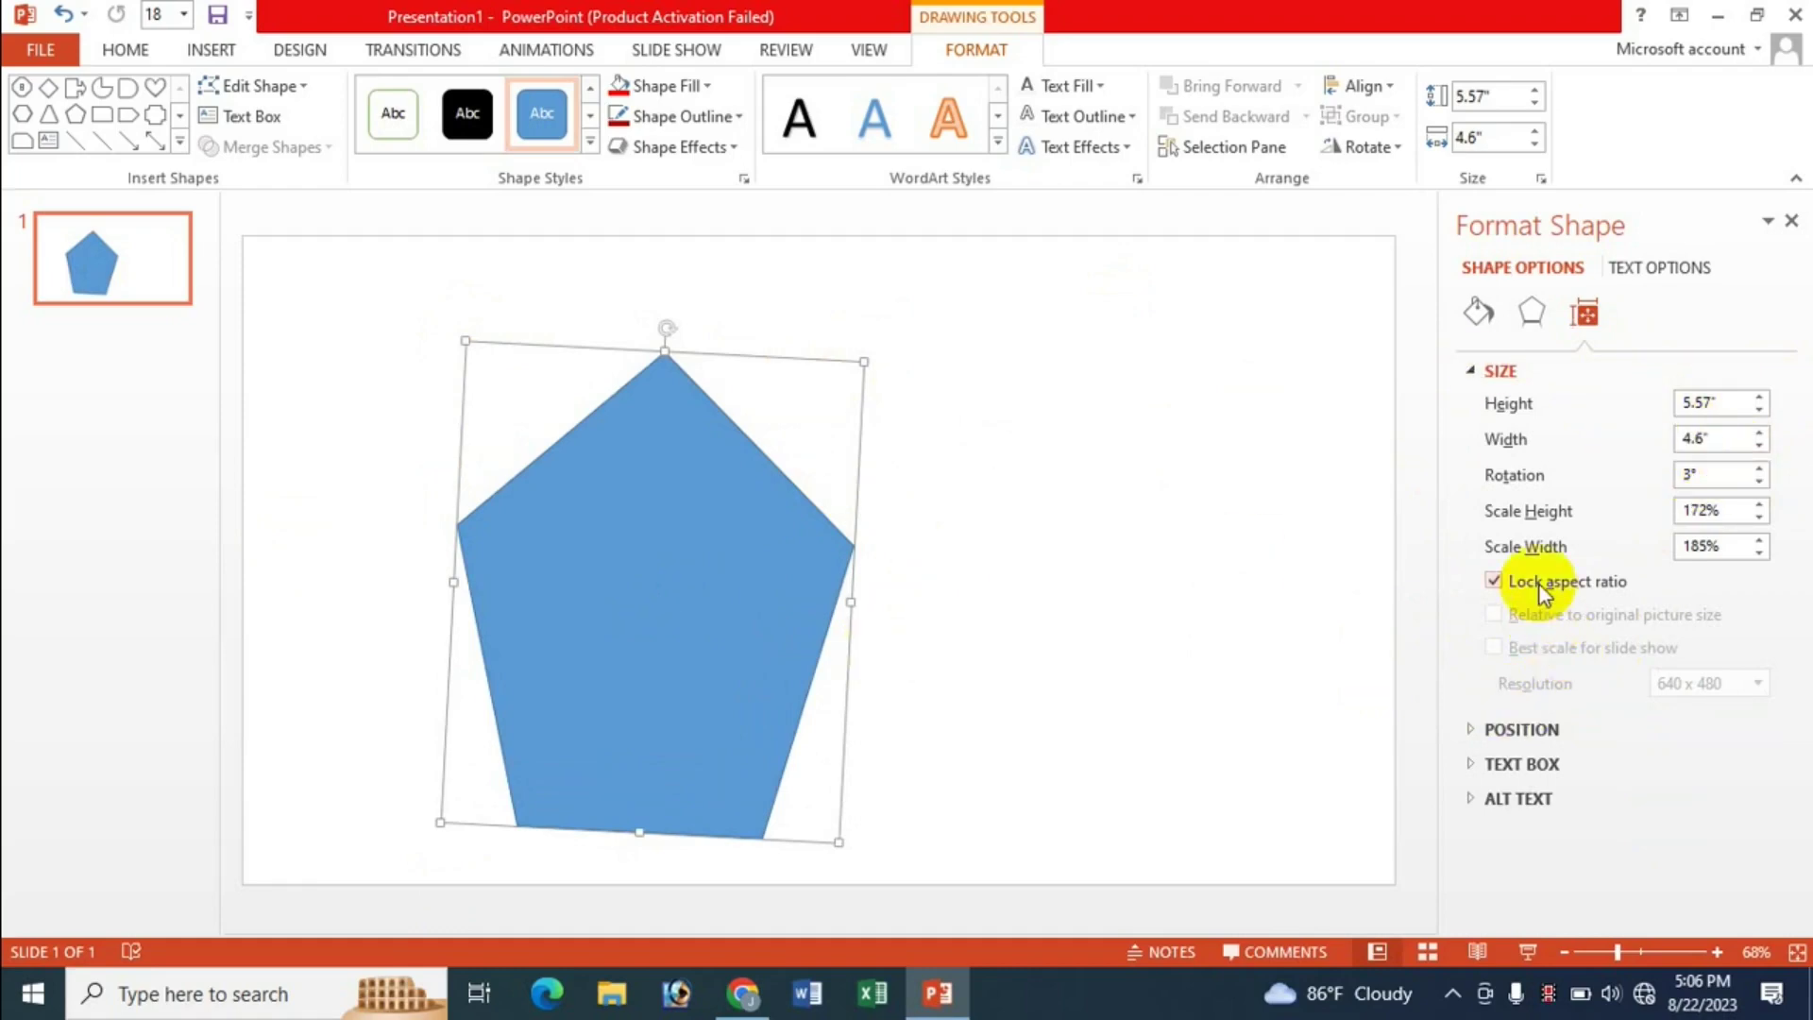
- Unlock the proportions and stretch the pentagon to 6.1" tall and 5" wide
click(1495, 582)
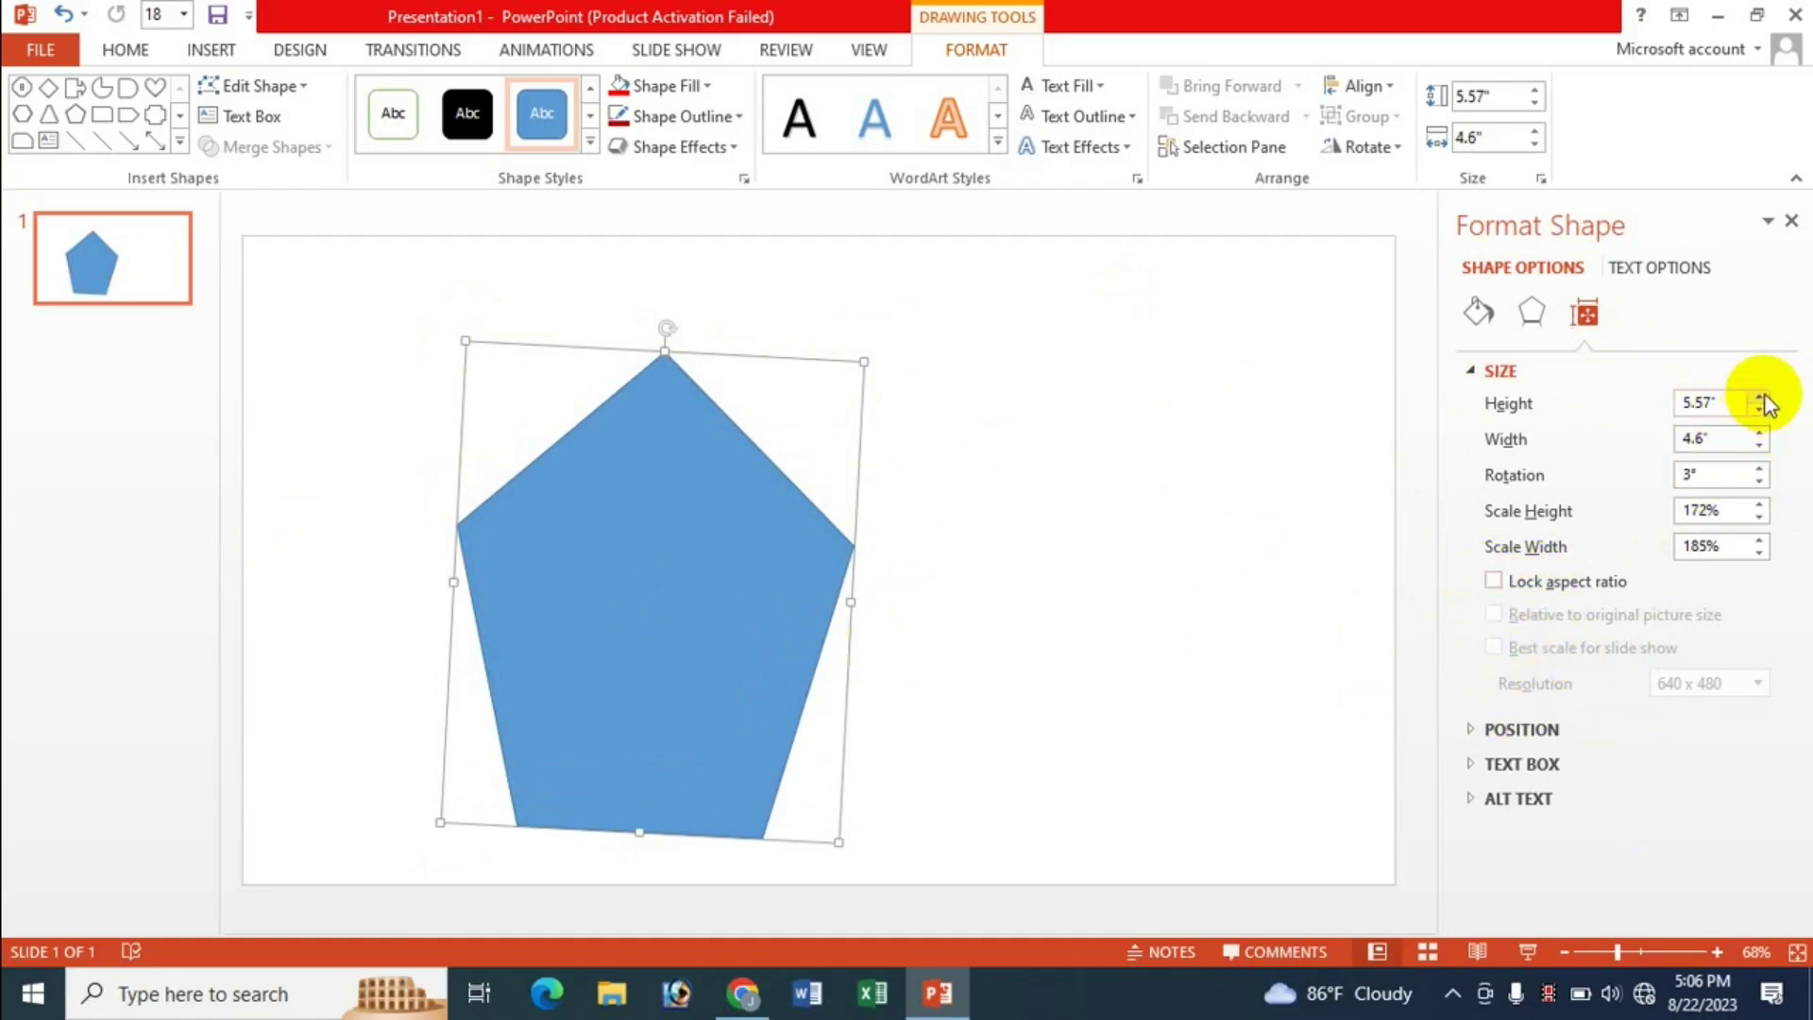
click(1759, 396)
click(1759, 397)
click(1760, 397)
click(1759, 396)
click(1760, 396)
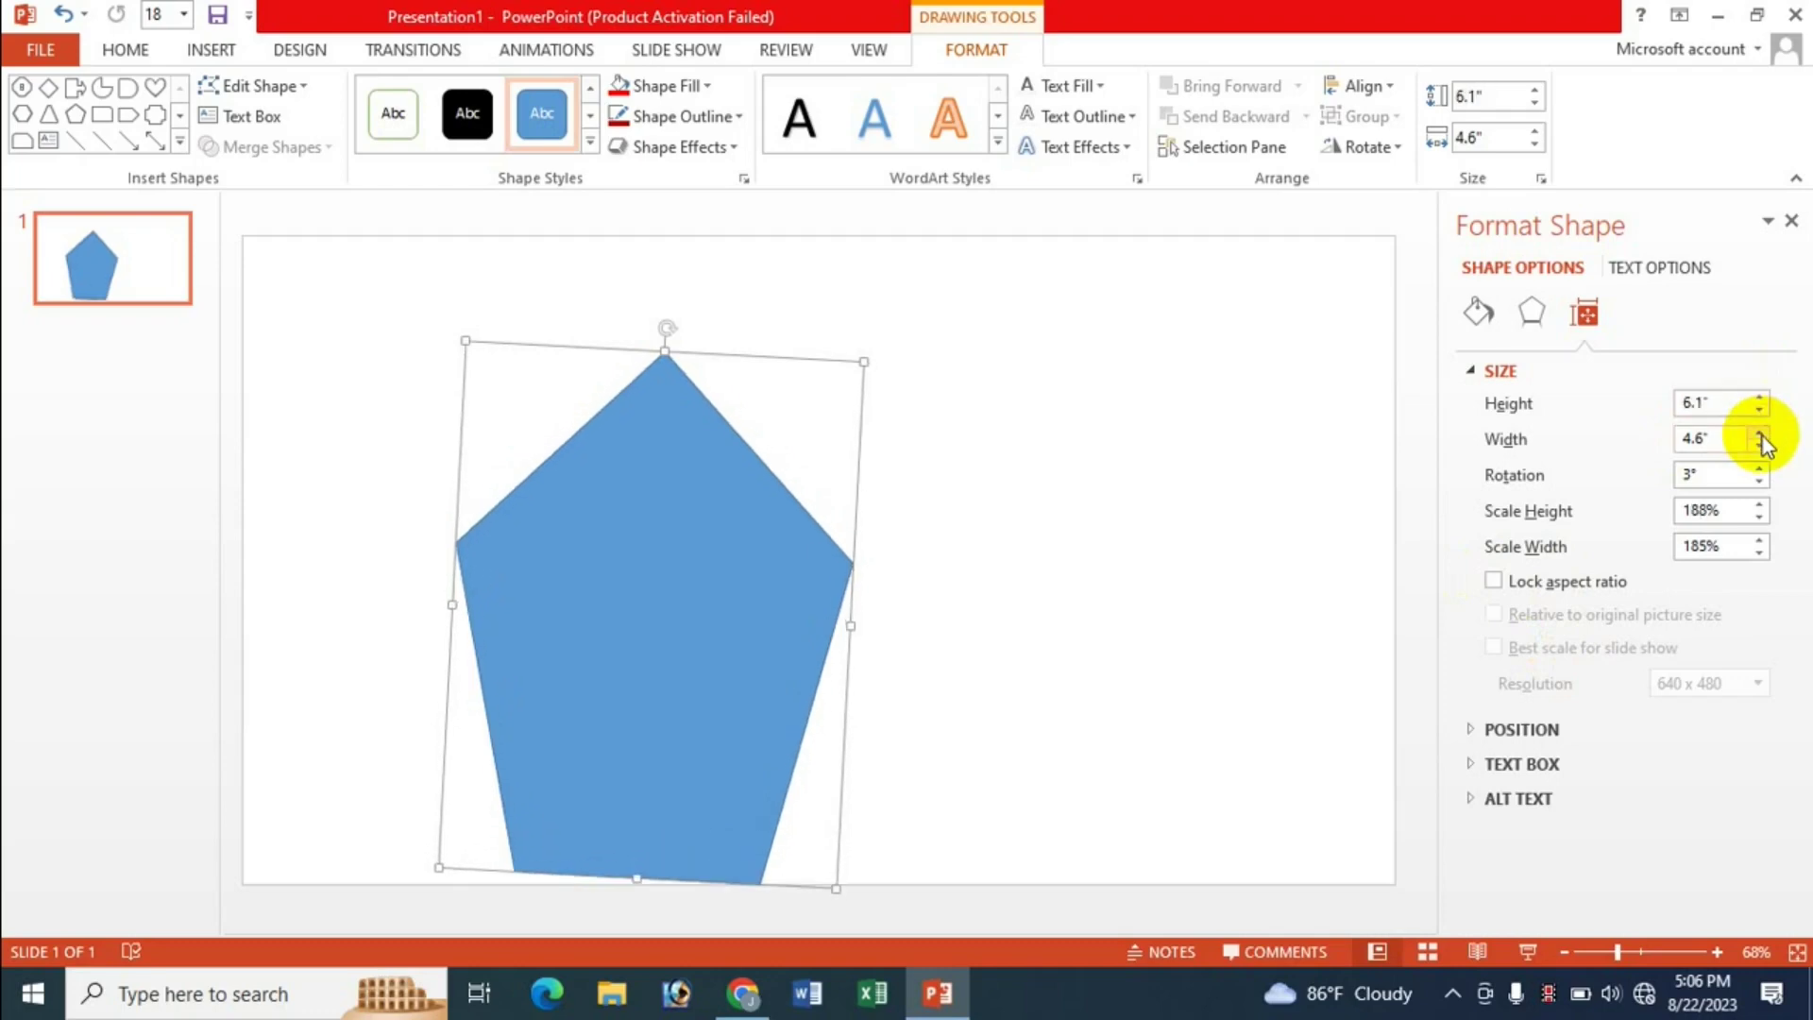
click(1761, 434)
click(1760, 433)
click(1761, 434)
click(1761, 434)
- Relock the aspect ratio, size the pentagon to 6.14" by 5.04", and move it toward the centre
click(1494, 582)
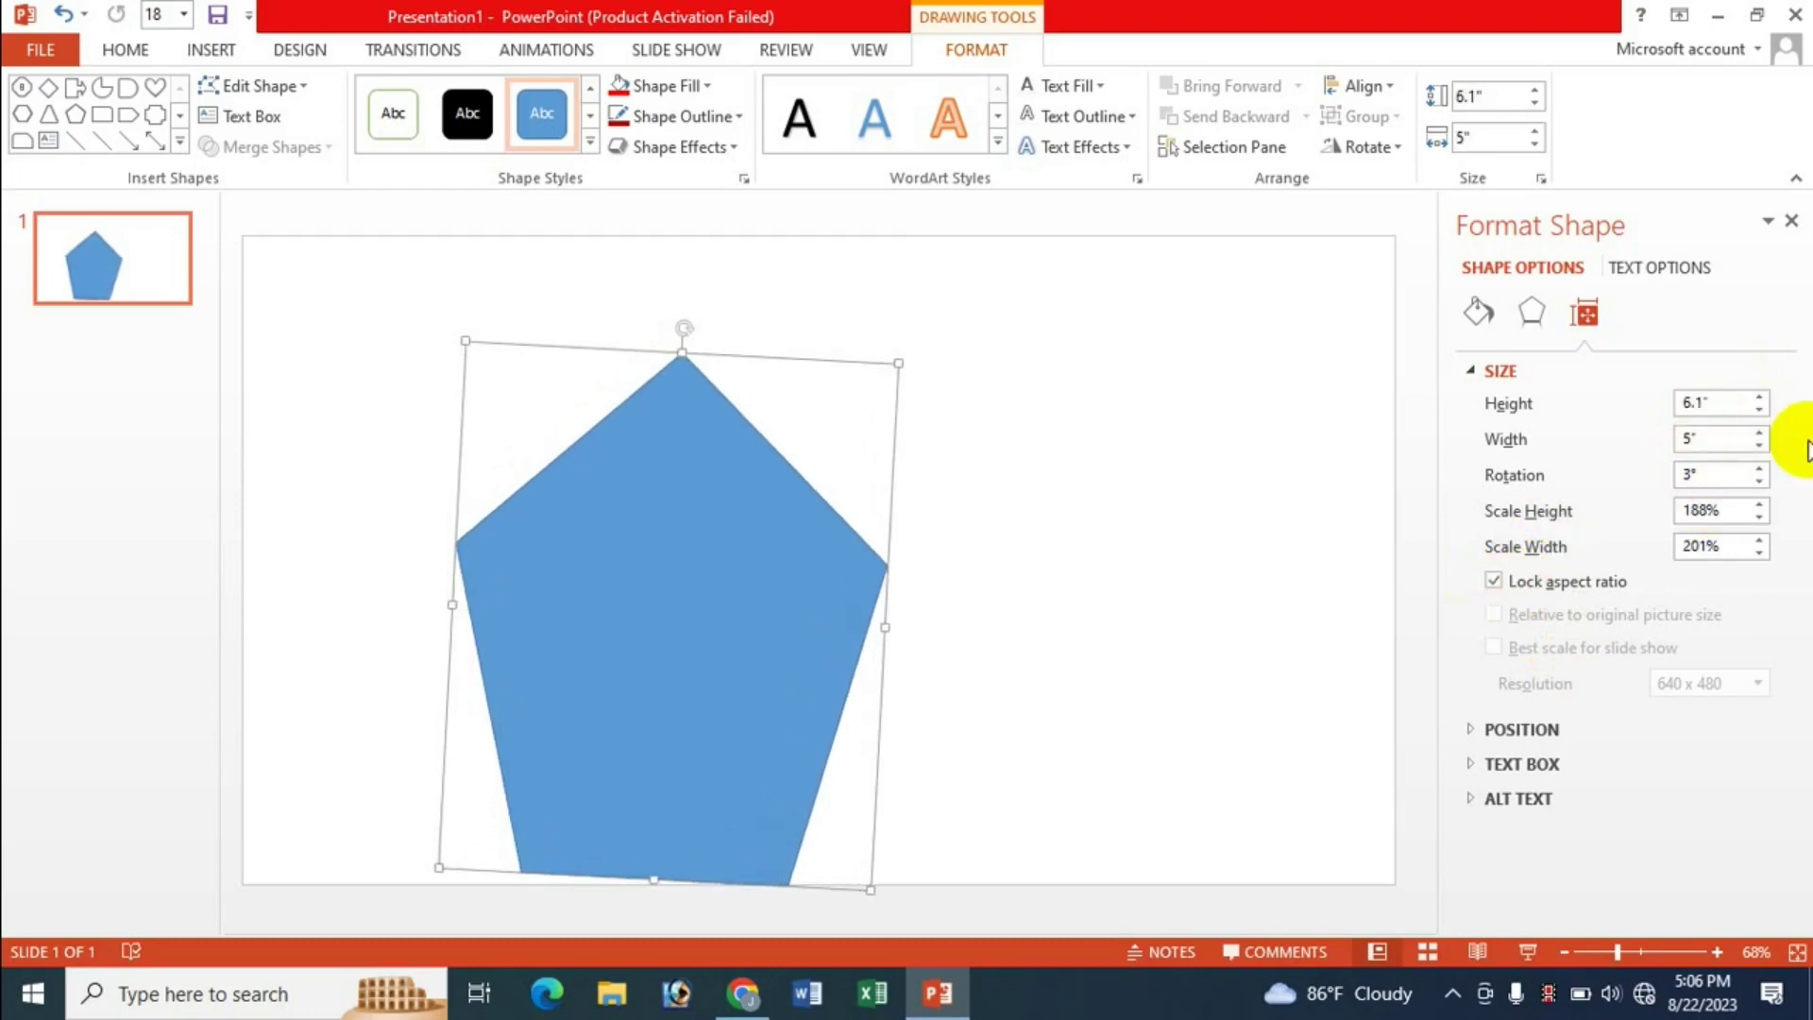
click(1759, 397)
click(1759, 397)
click(1759, 397)
click(1760, 396)
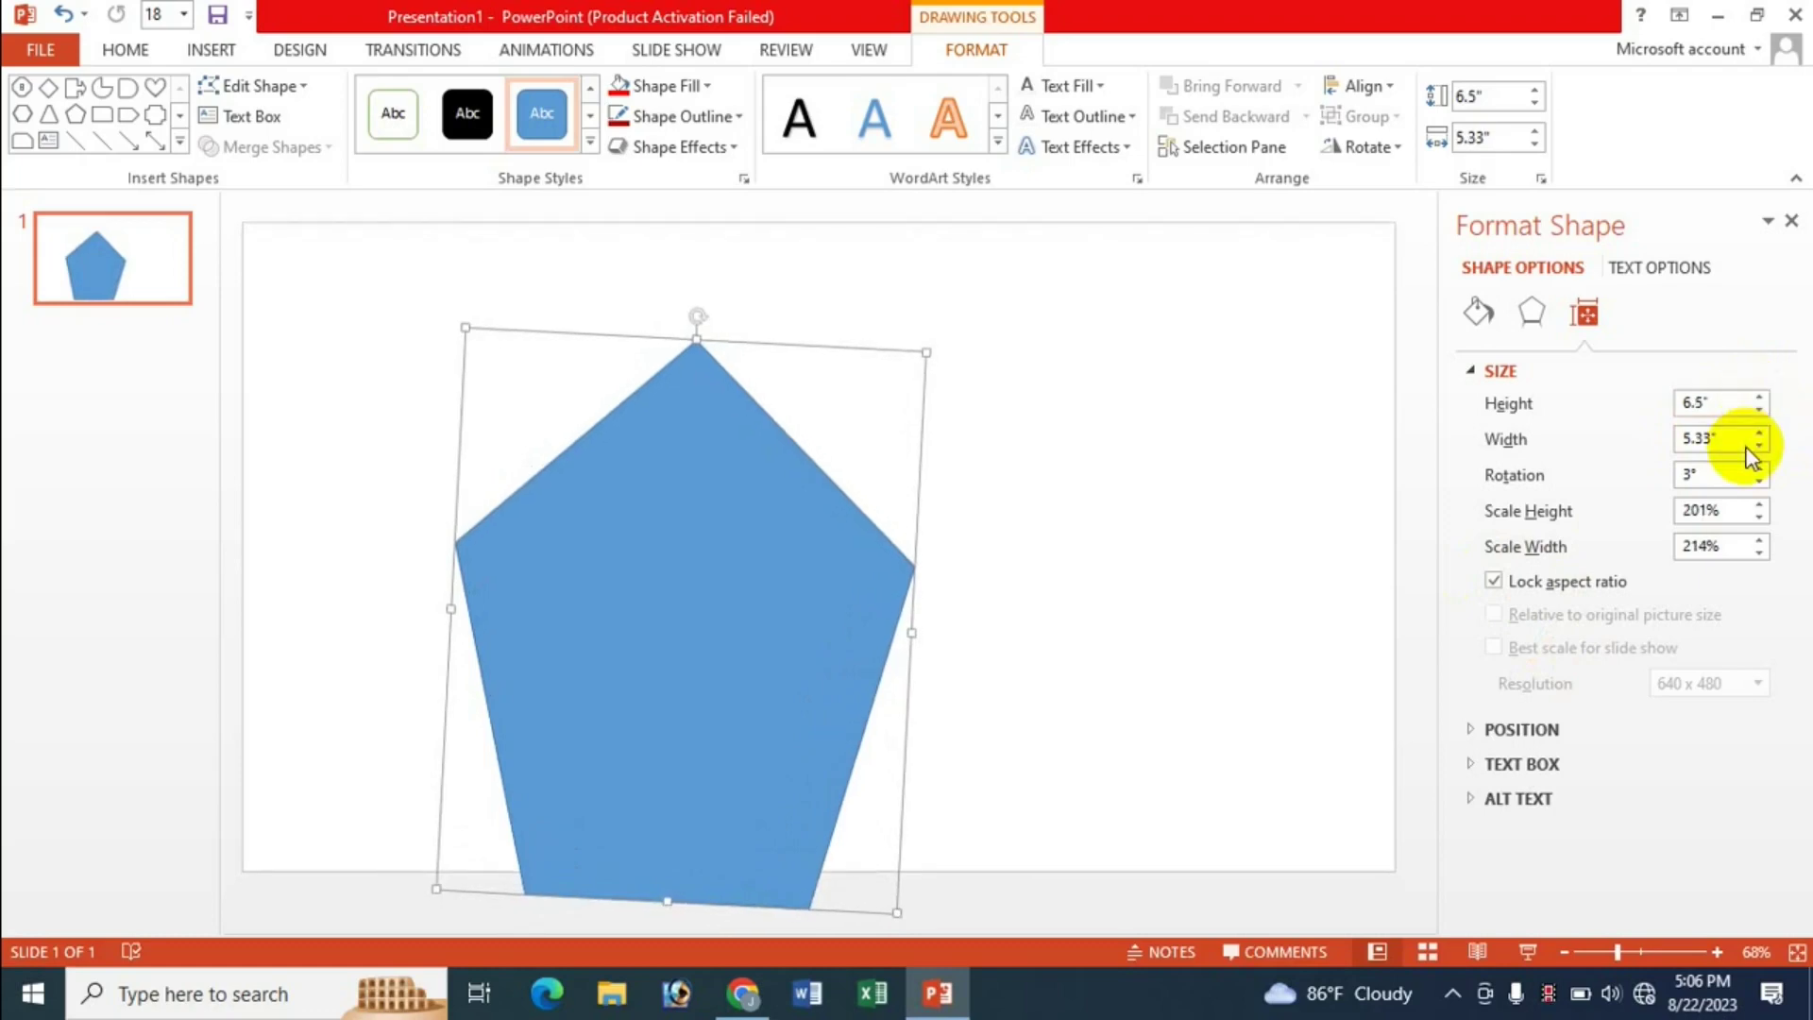
click(1759, 434)
click(1759, 434)
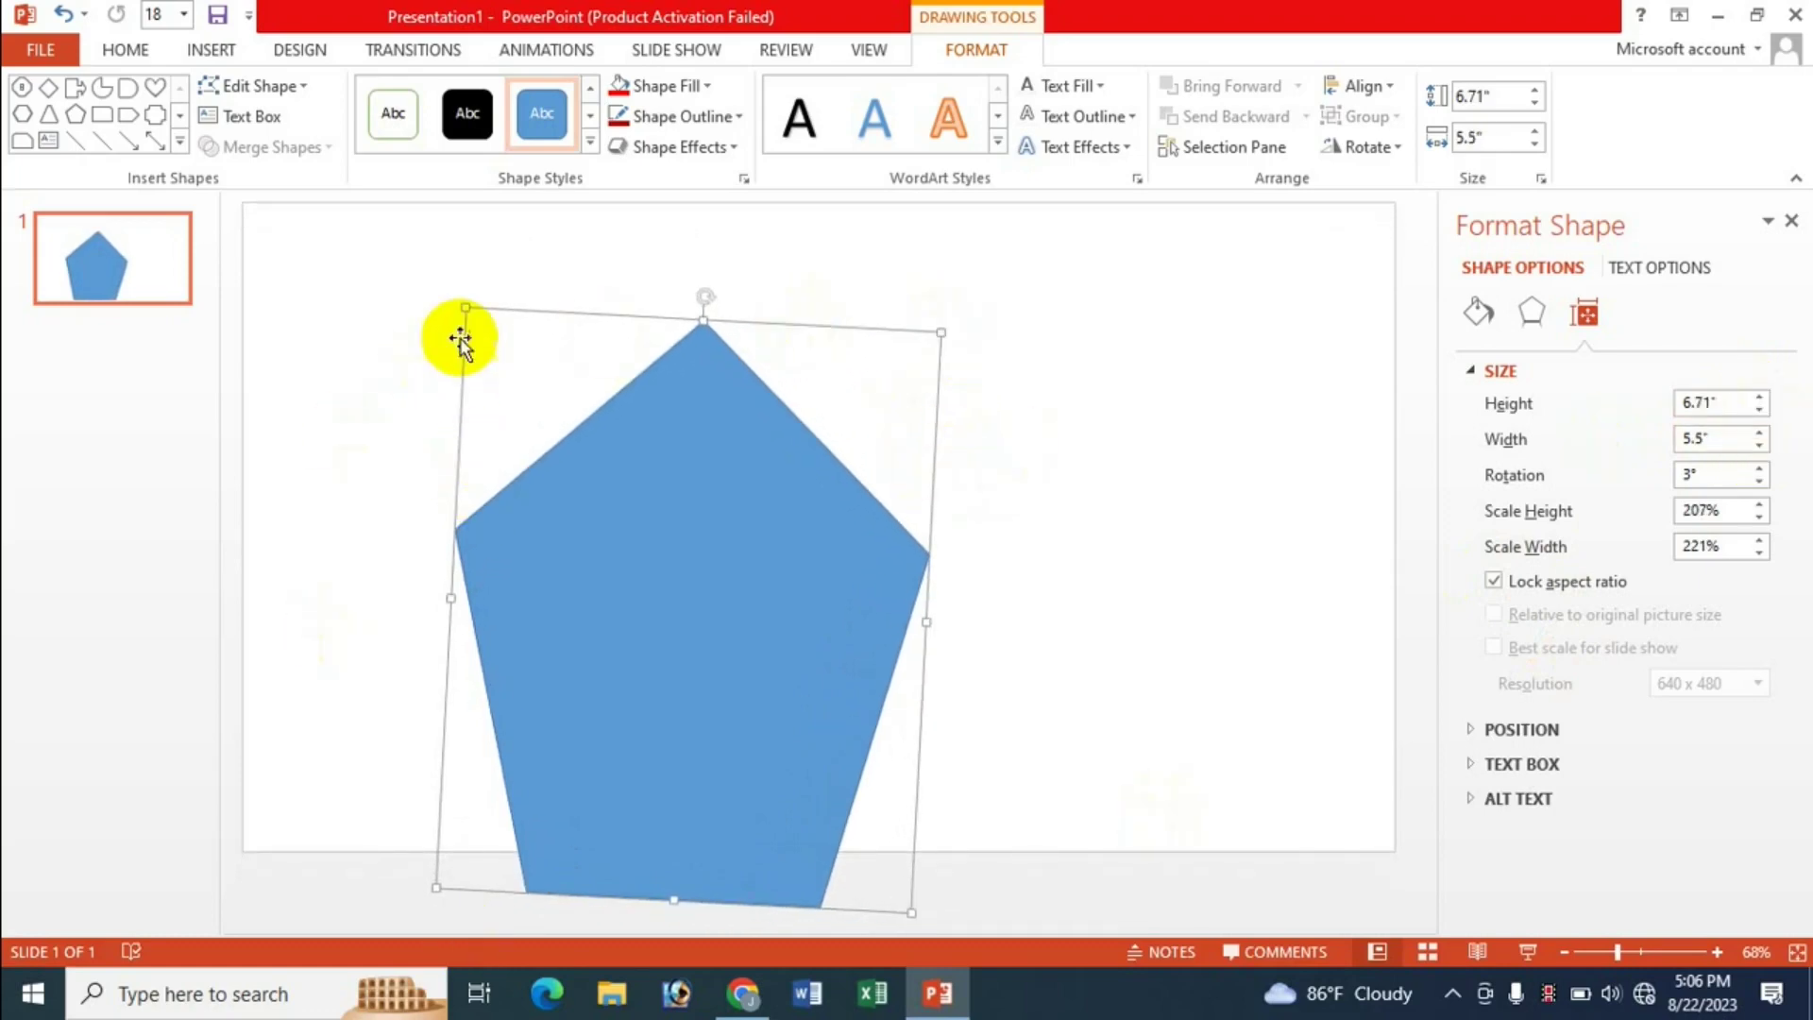
drag(453, 298, 359, 303)
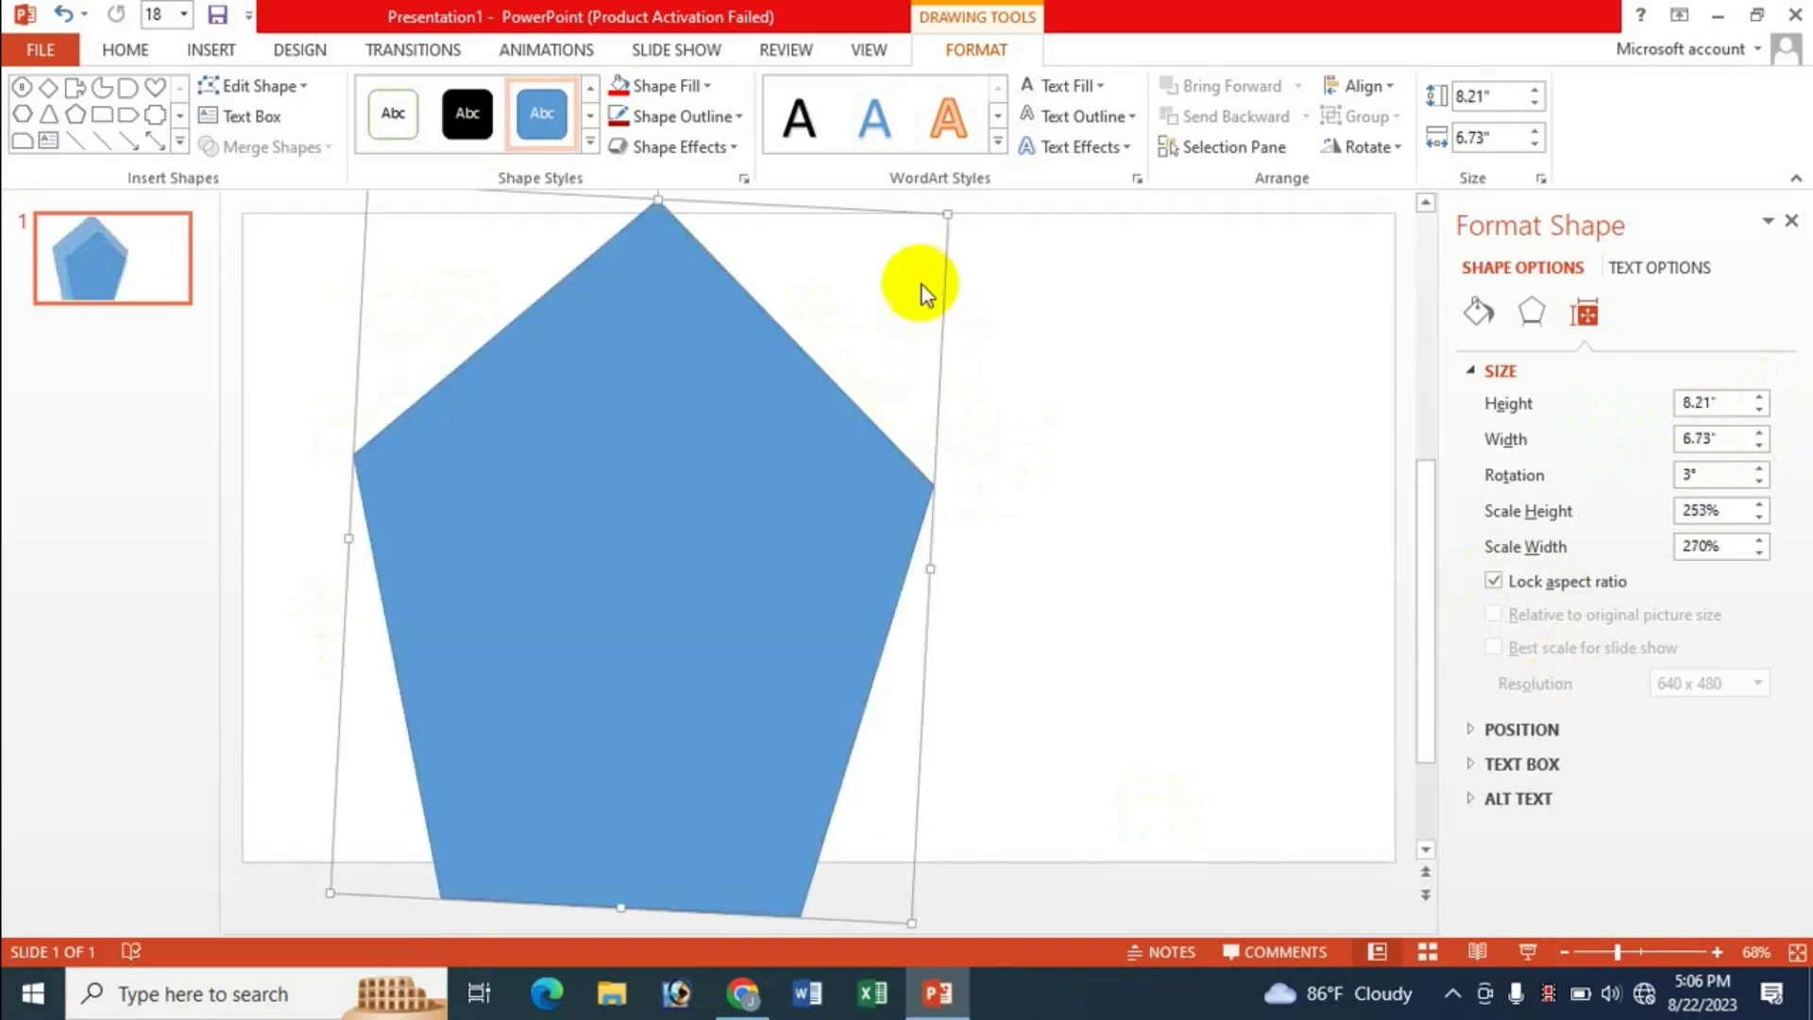
drag(948, 215, 789, 421)
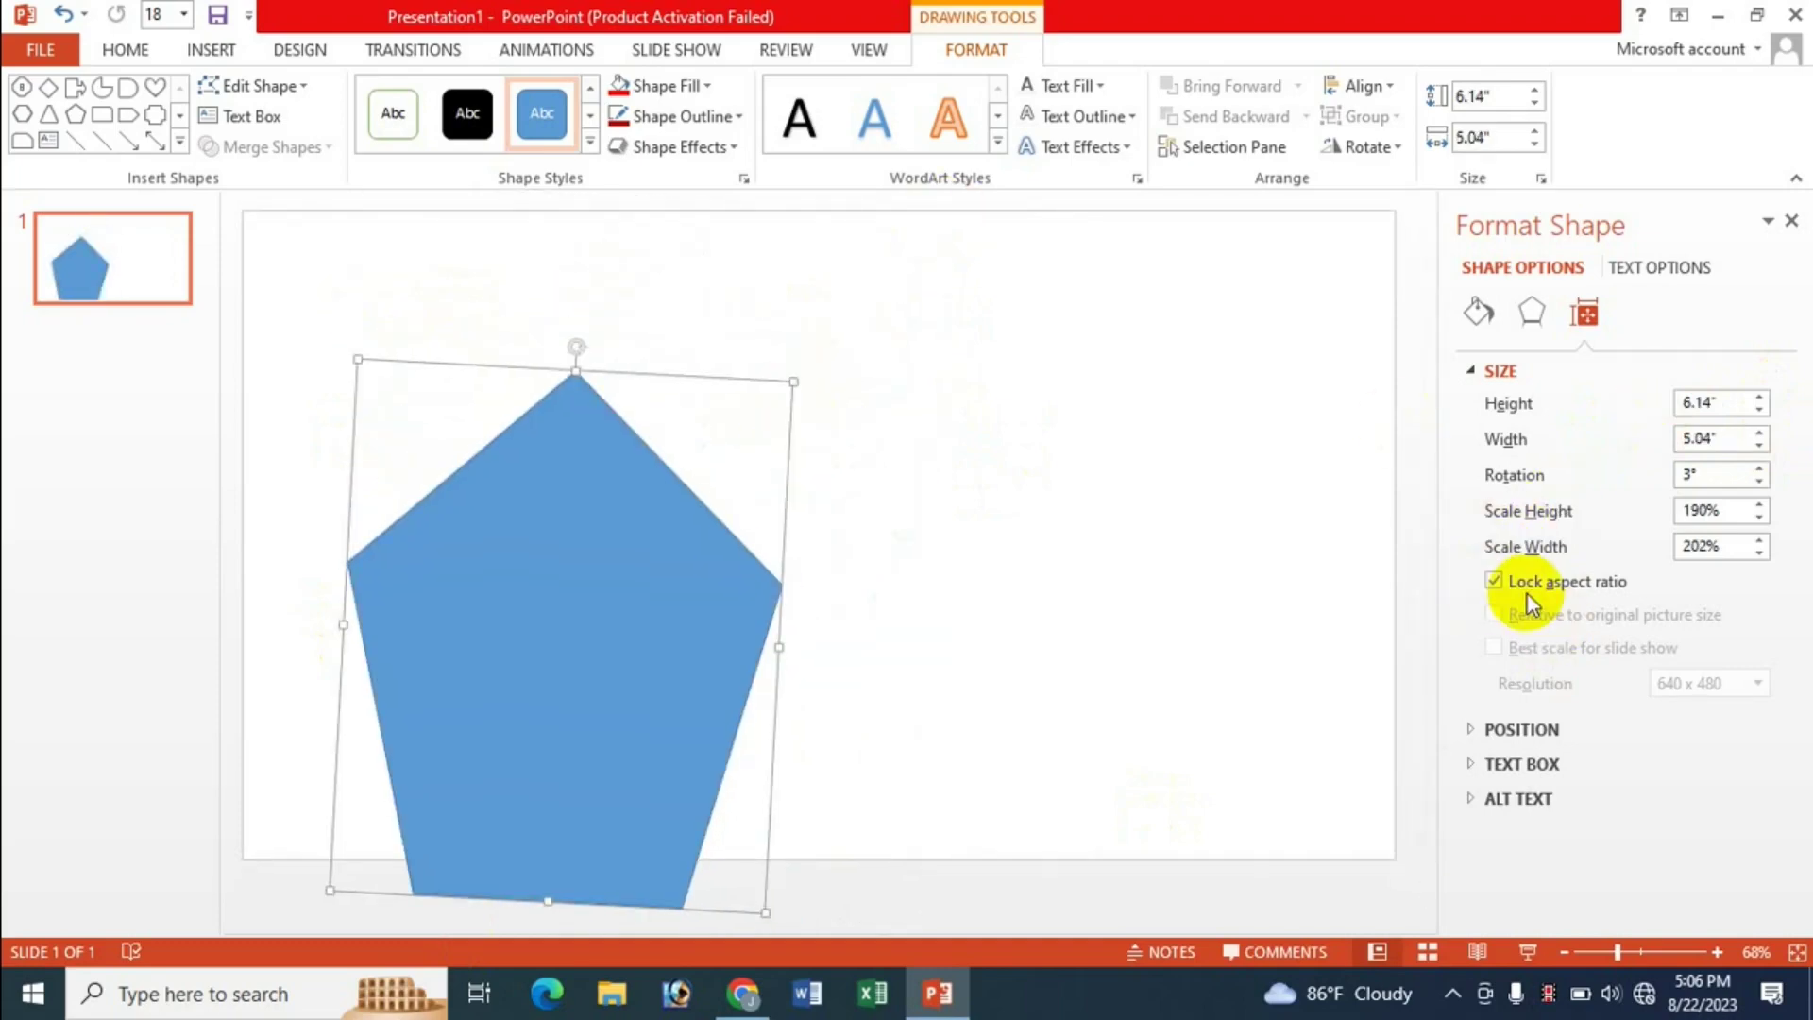
drag(529, 578, 715, 516)
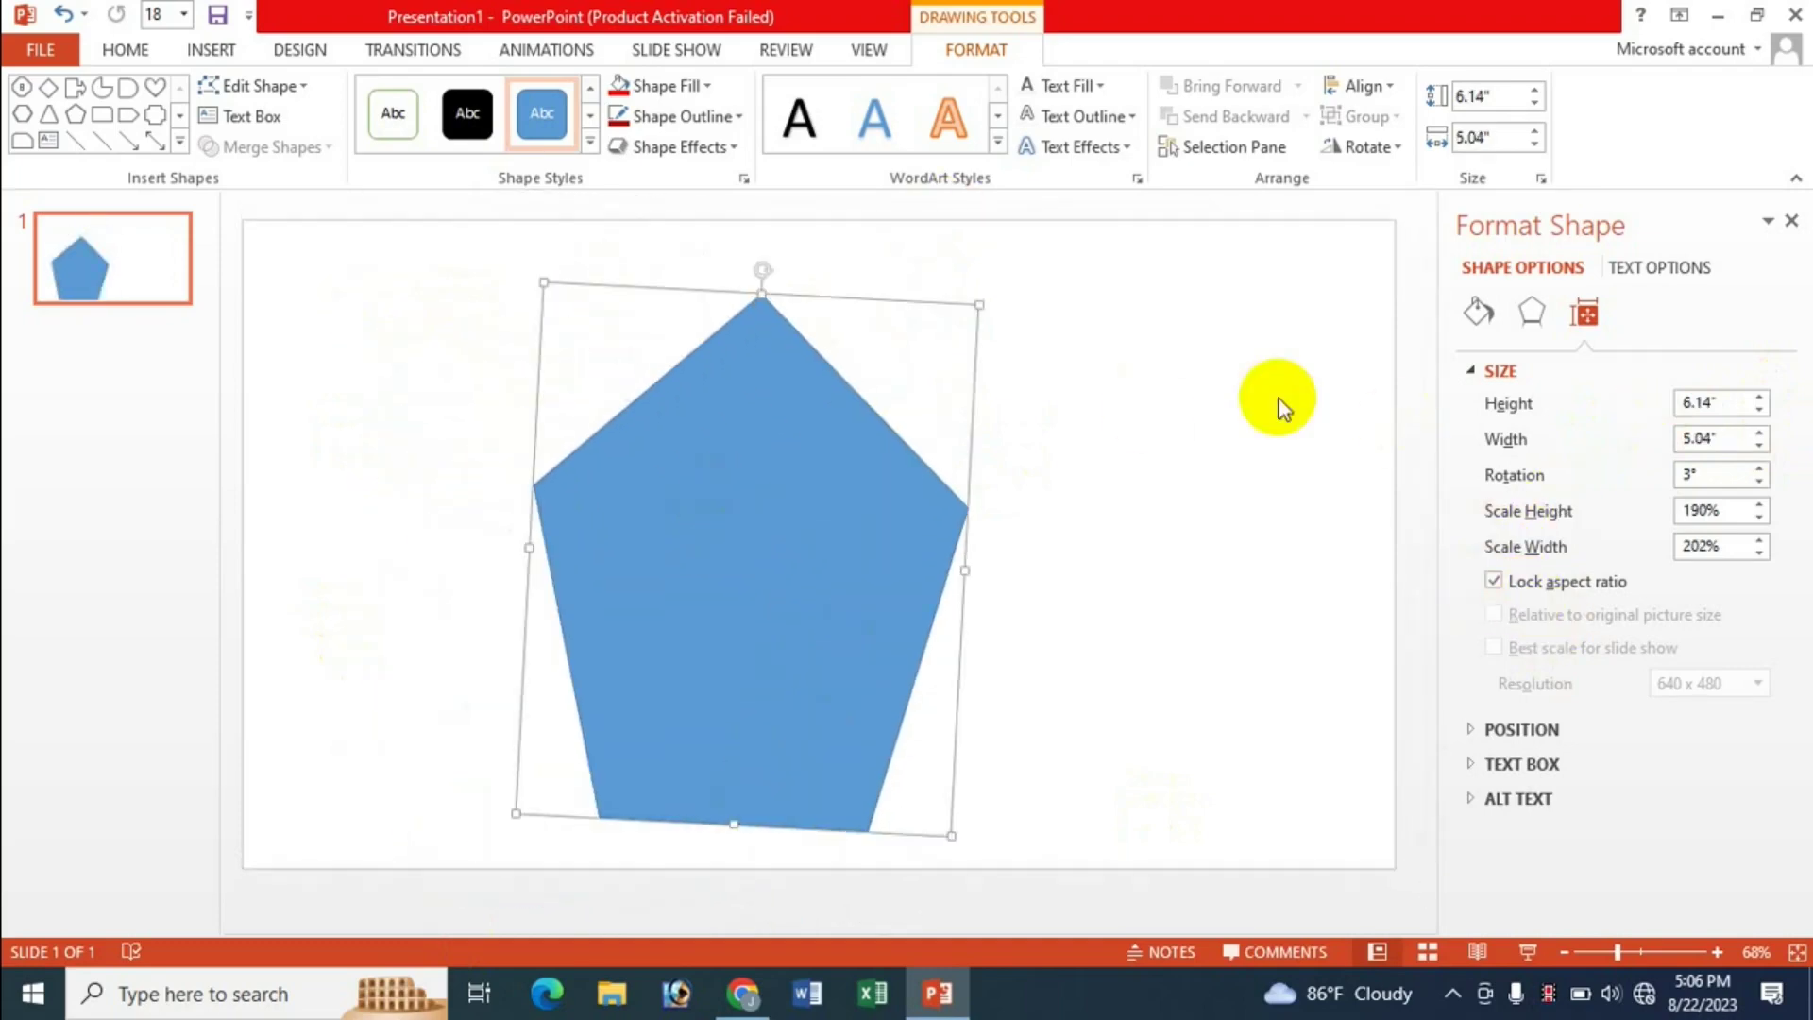
- Close the Format Shape pane, shrink the pentagon to 2.39" by 1.96" and move it upper-left
click(1791, 221)
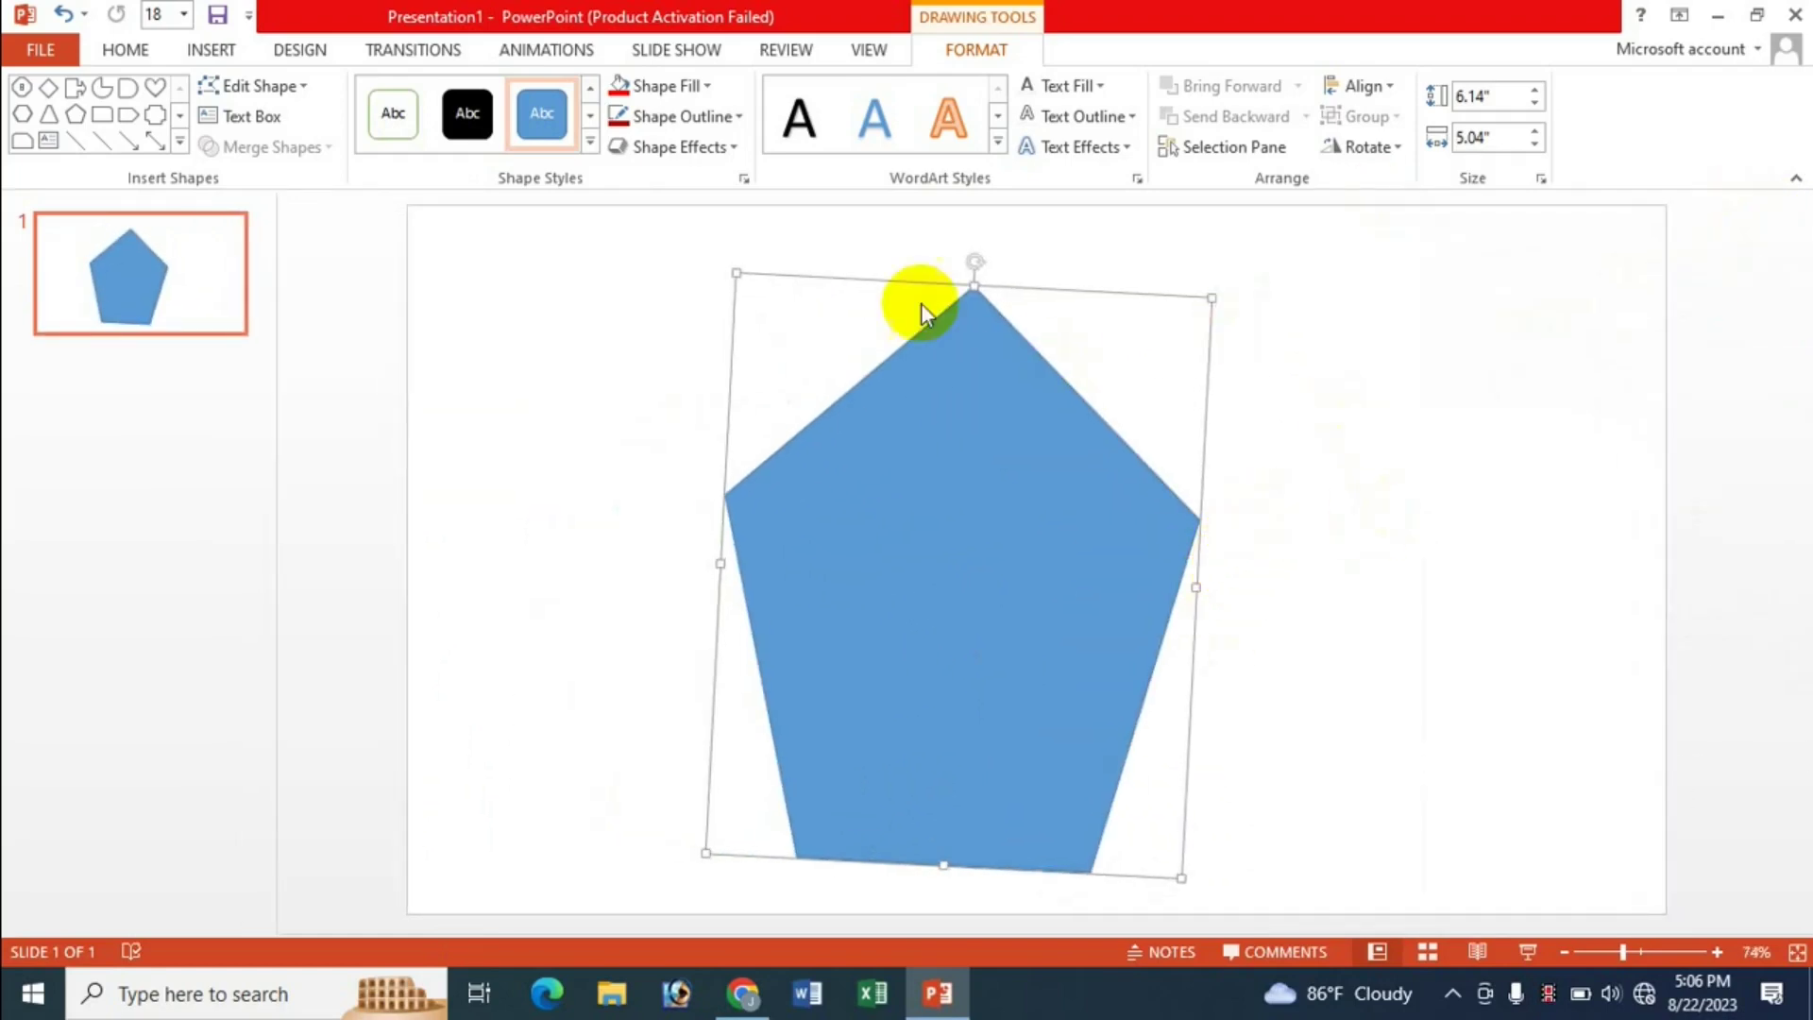
drag(1212, 298, 1073, 445)
drag(935, 579, 835, 598)
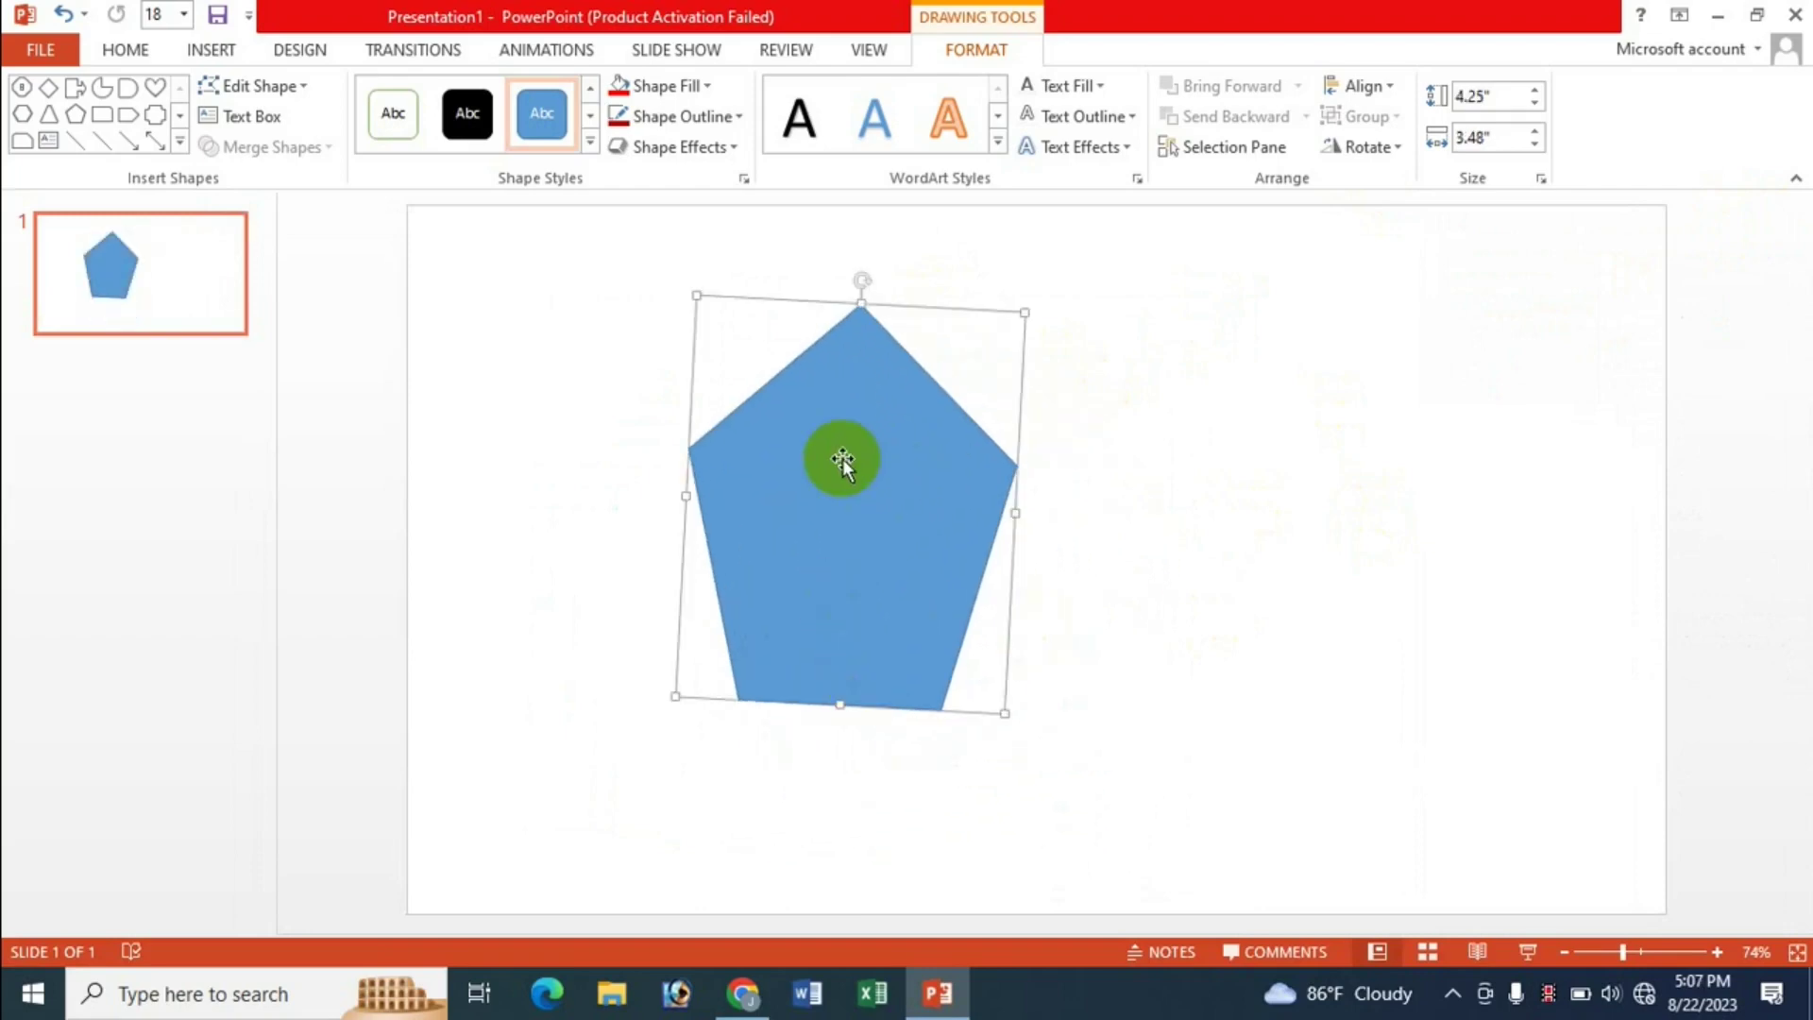
drag(842, 444, 627, 444)
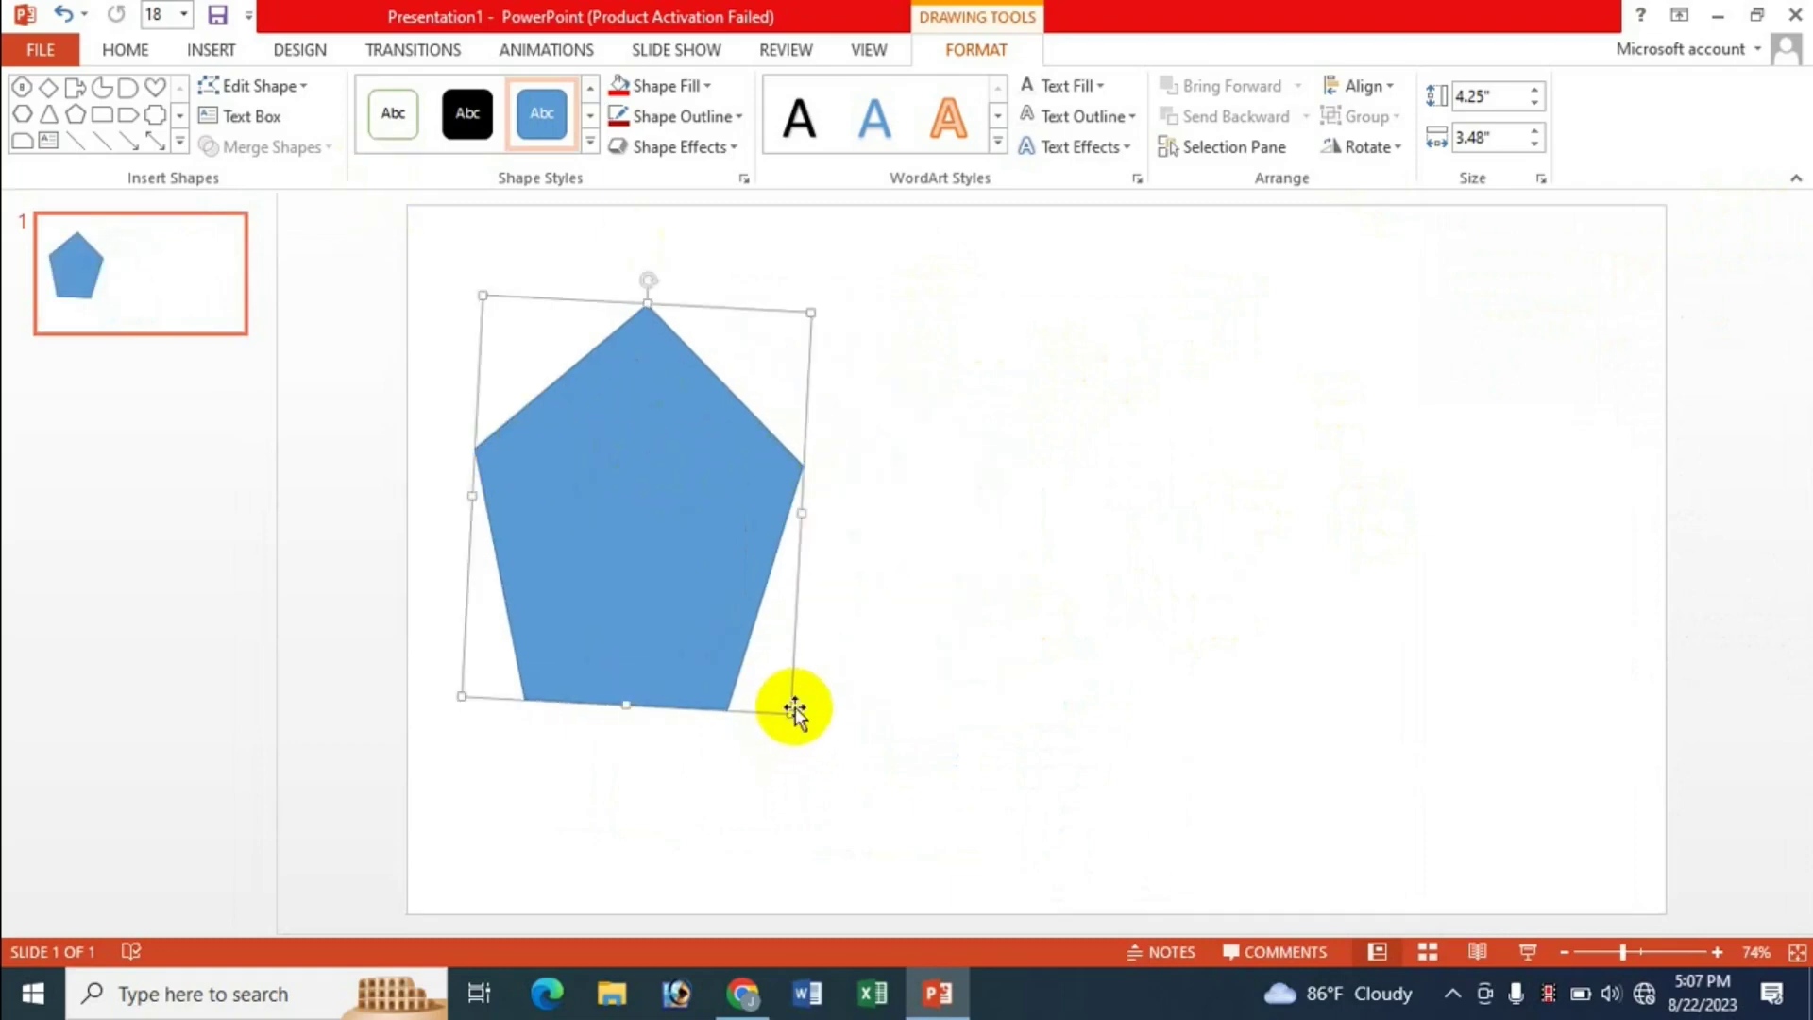
drag(791, 714, 658, 530)
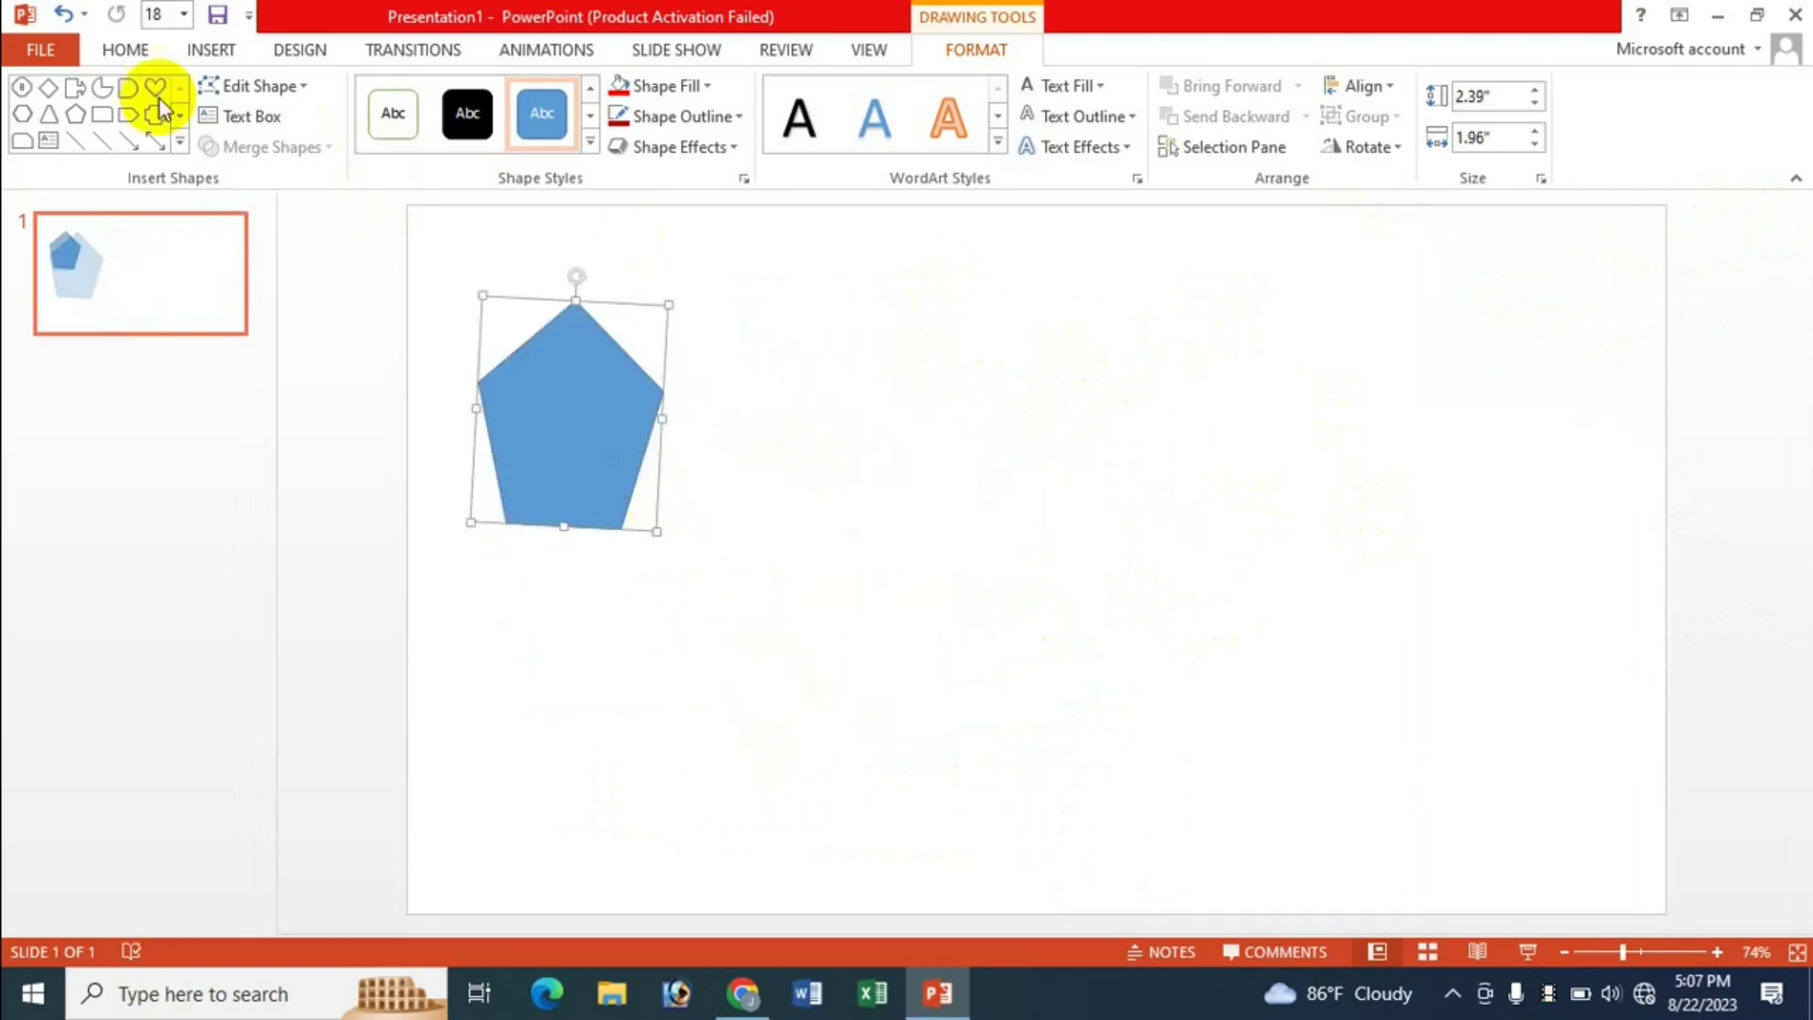
- Draw a cylinder right of the pentagon and a smiley face below the shapes
click(184, 144)
click(282, 345)
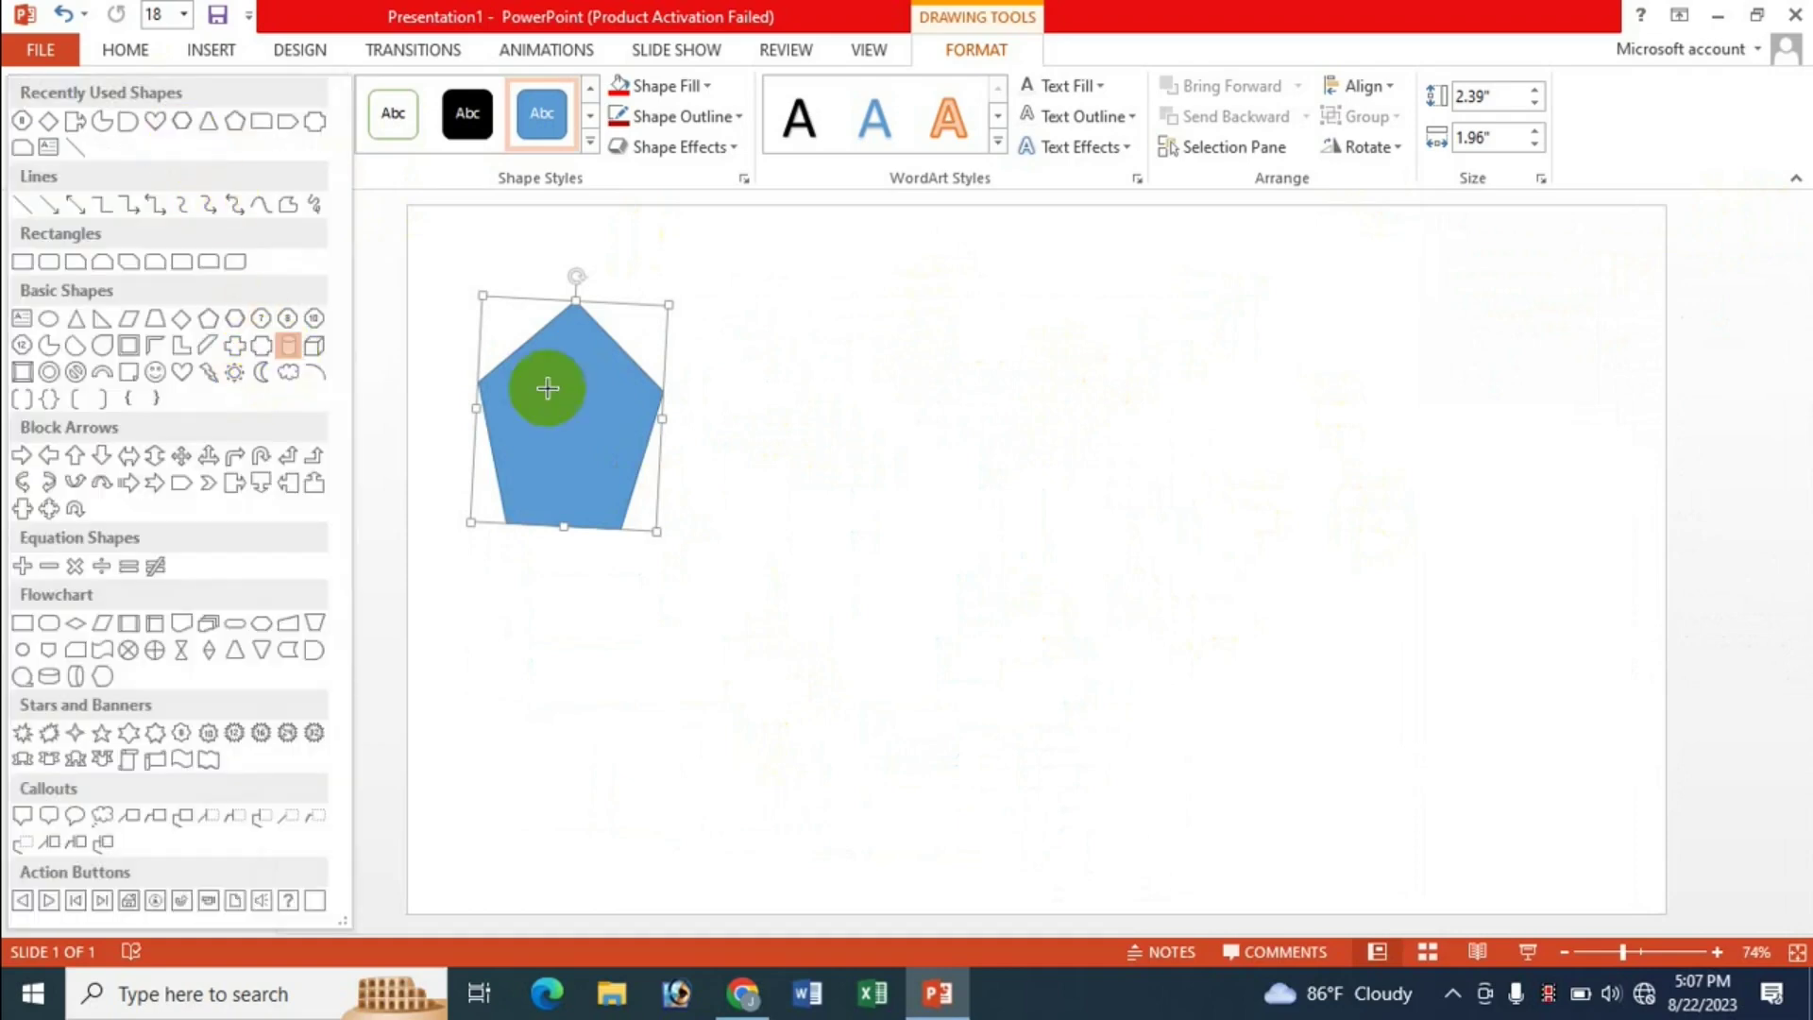
drag(954, 366, 1057, 516)
click(179, 144)
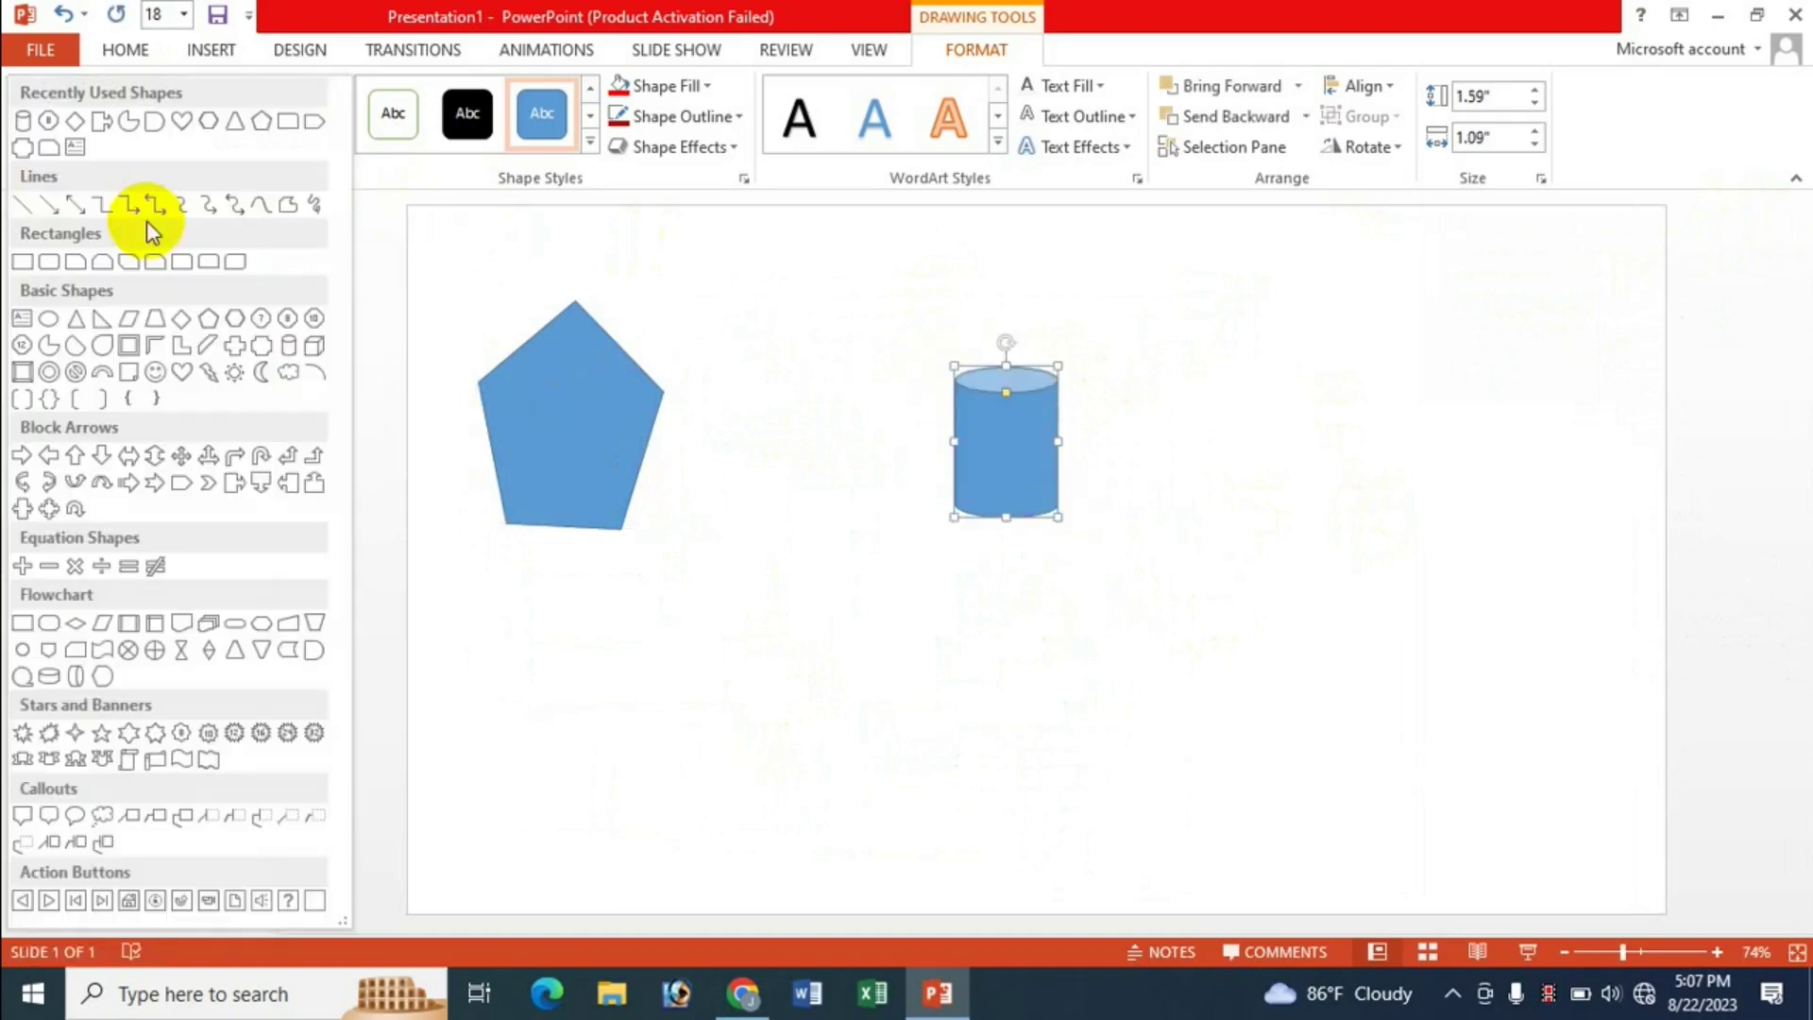
click(155, 371)
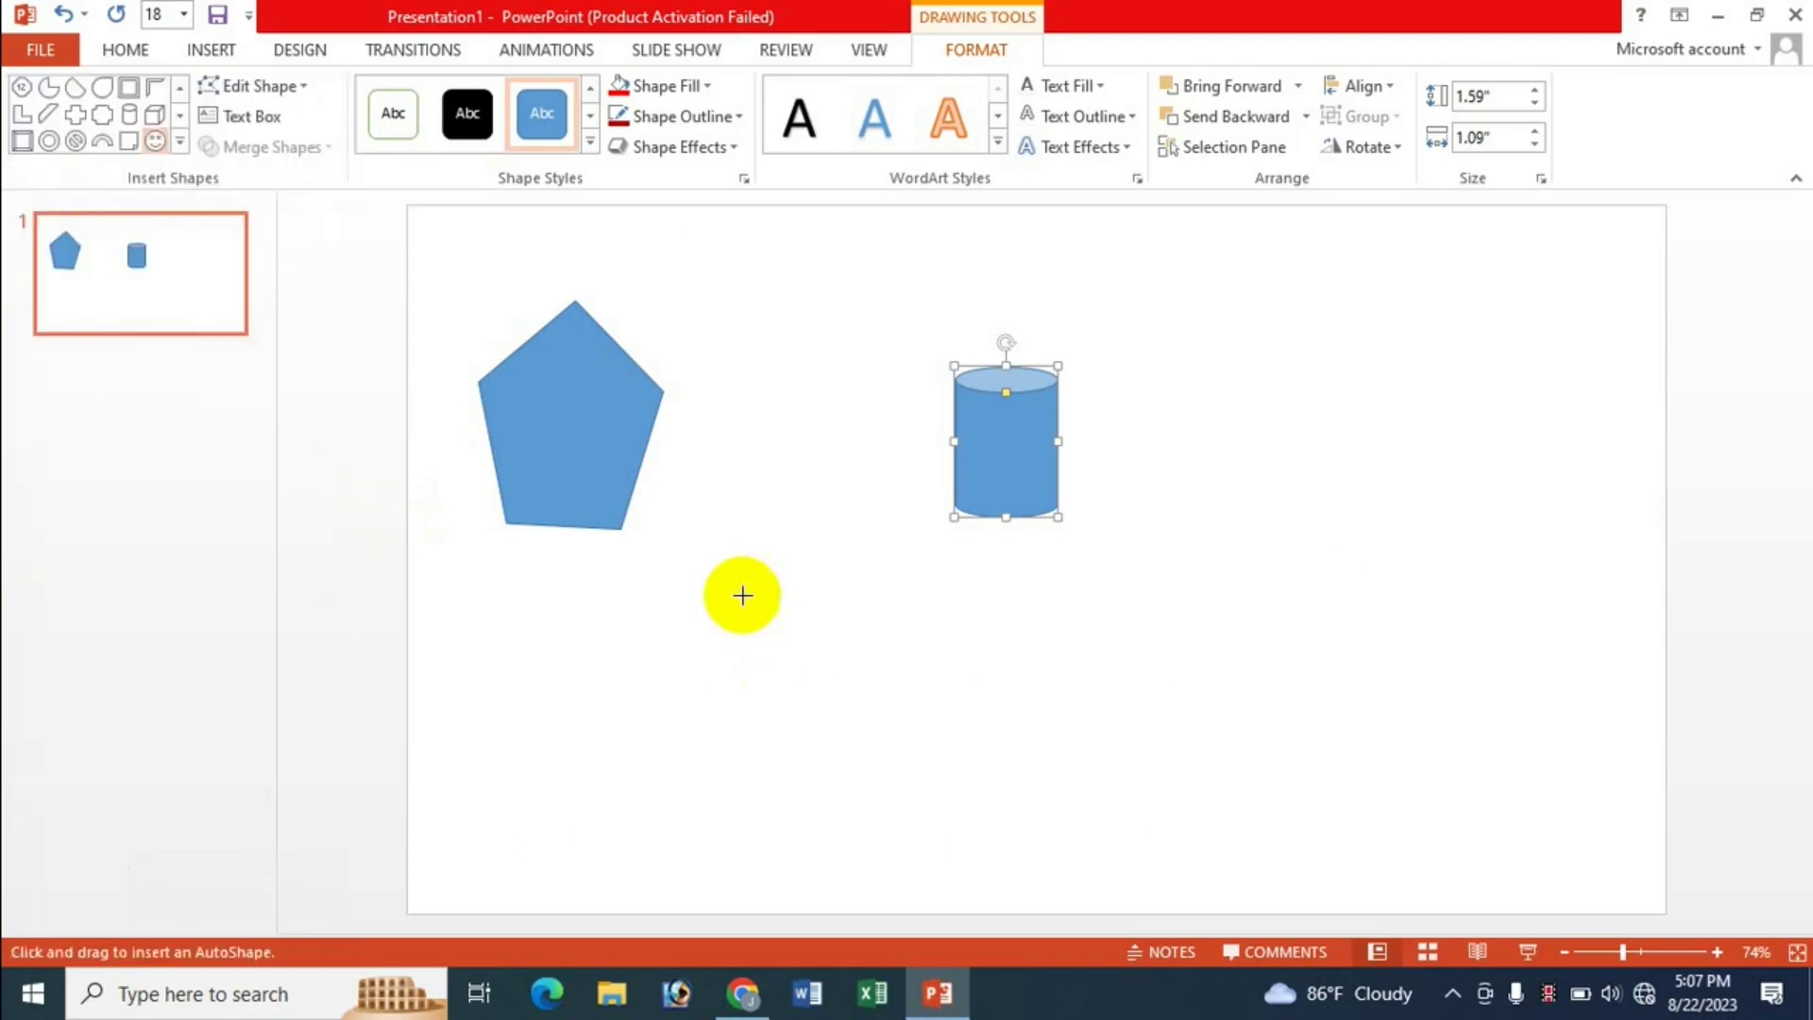
drag(739, 591, 898, 749)
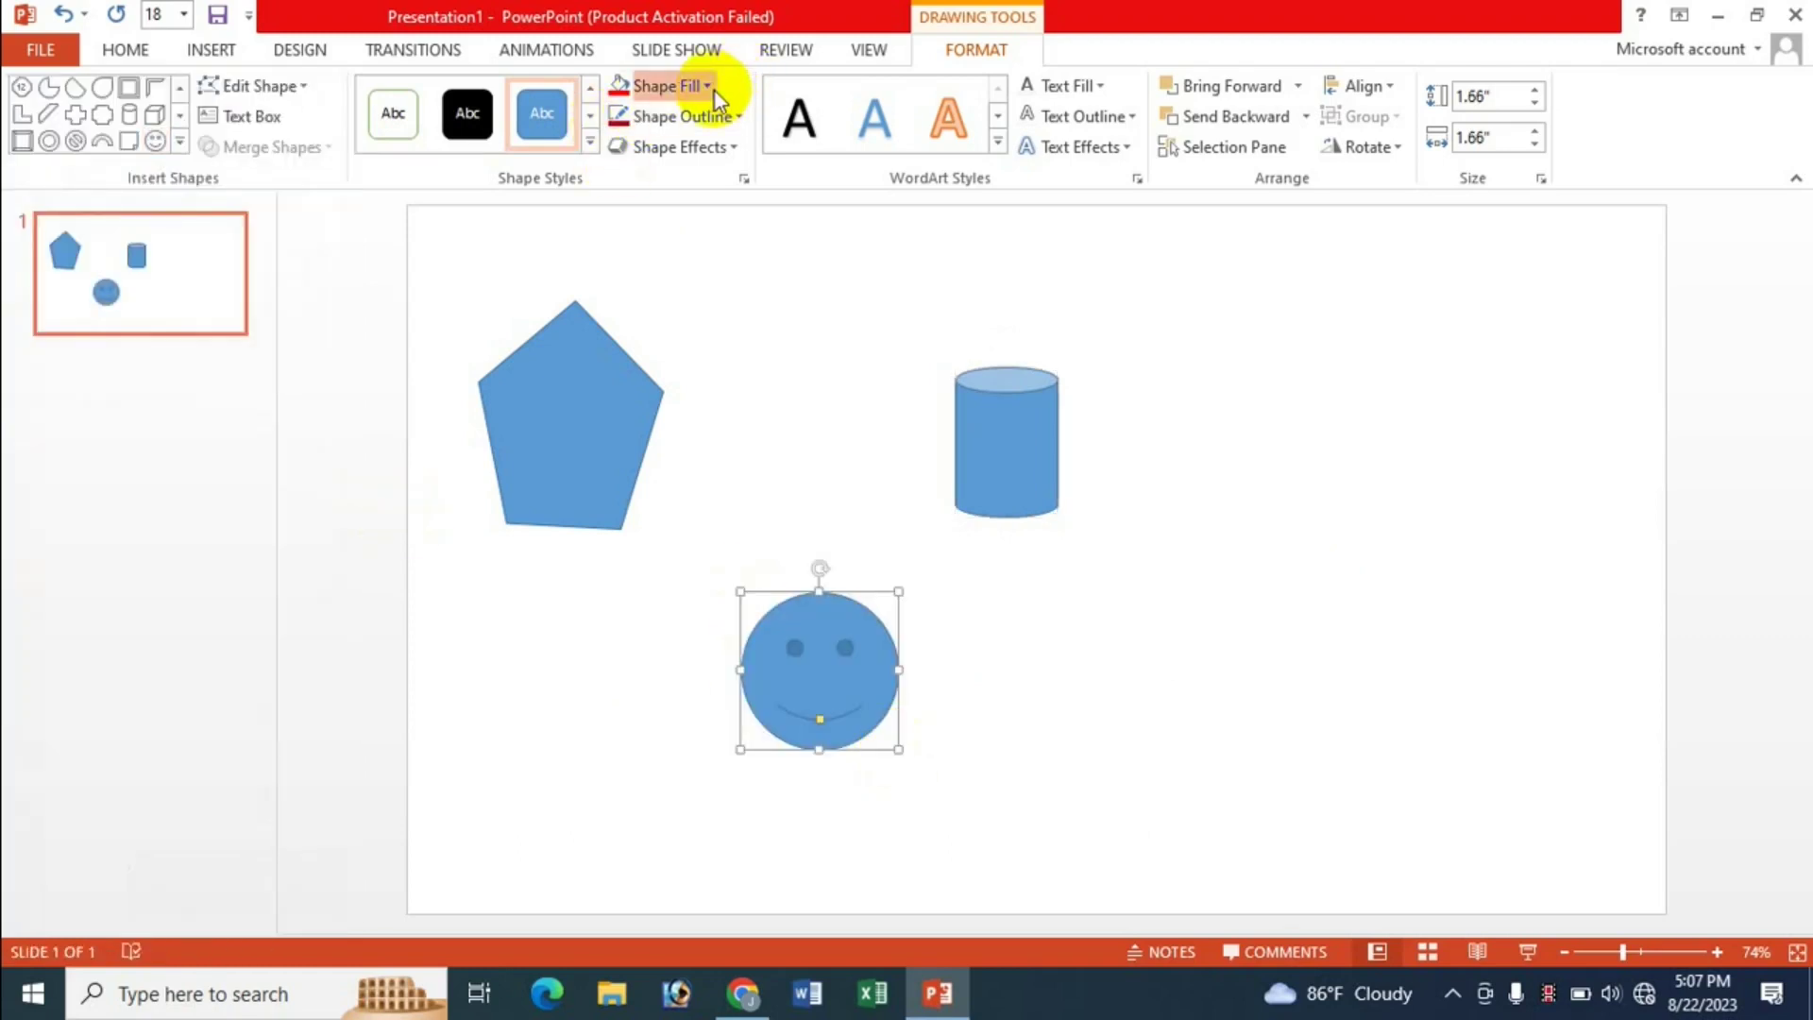
- Fill the smiley green and the cylinder red, then select all three shapes together
click(670, 85)
click(703, 292)
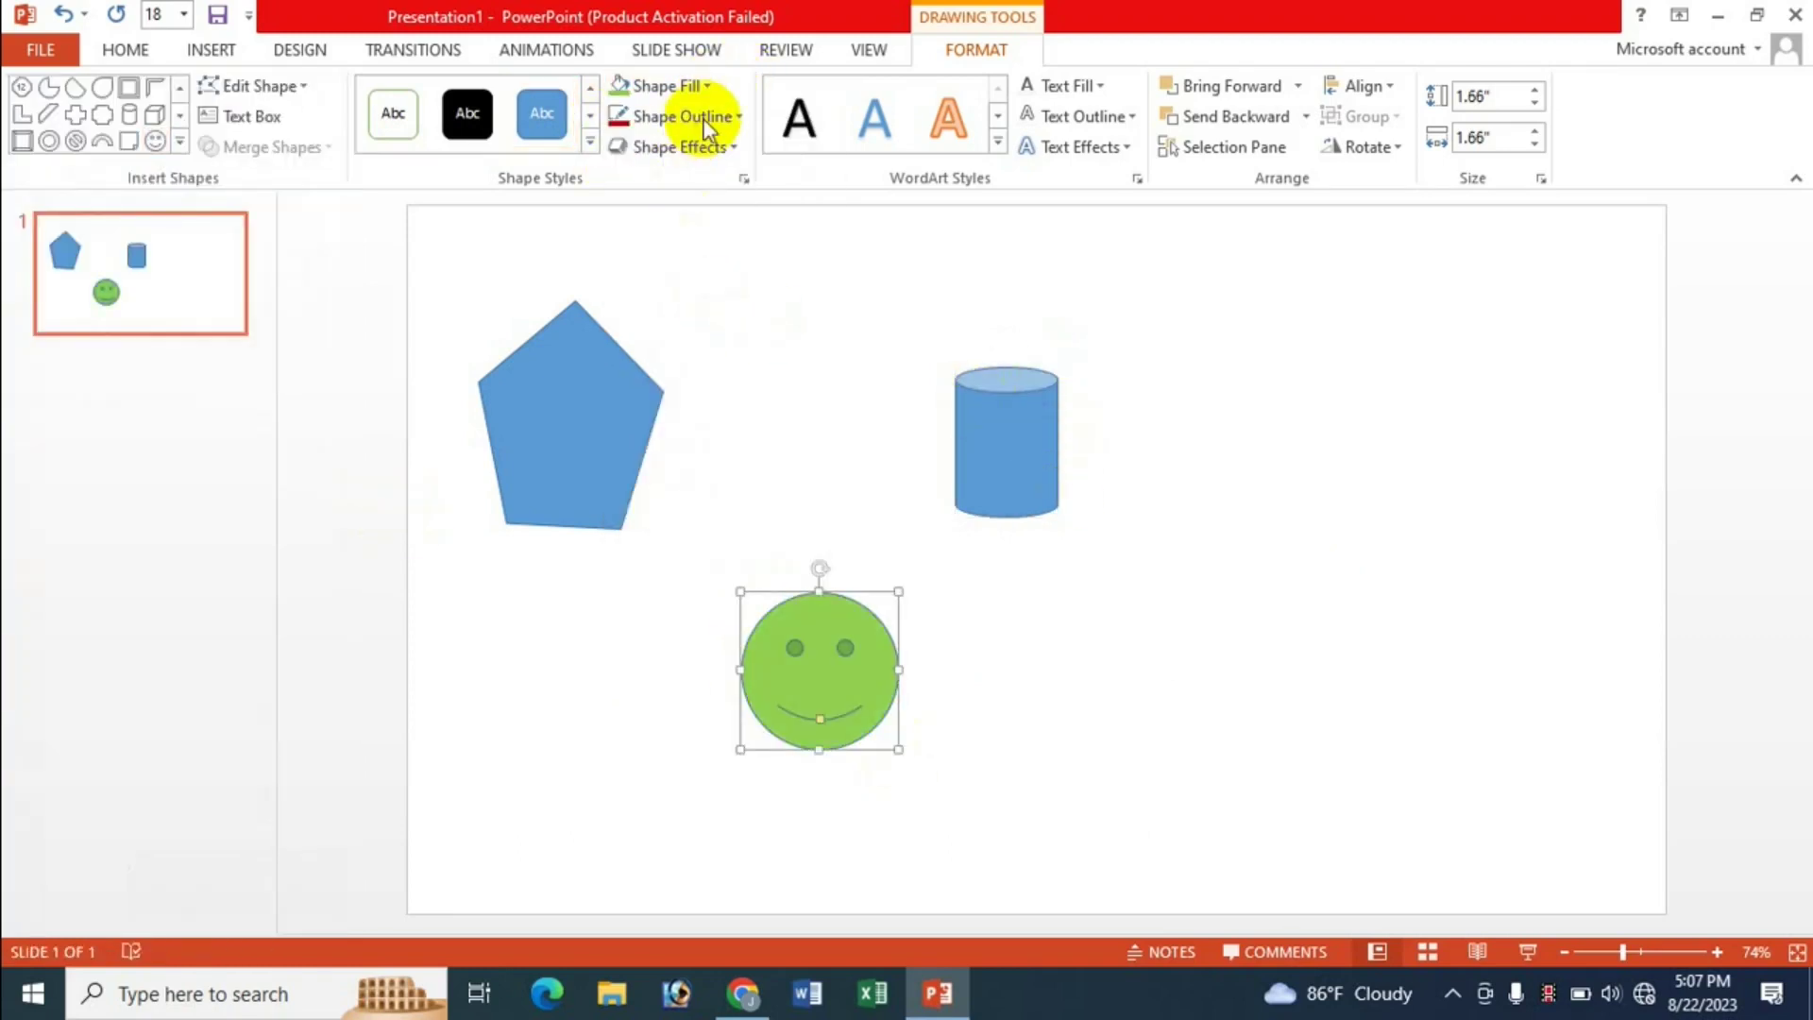
click(973, 416)
click(704, 85)
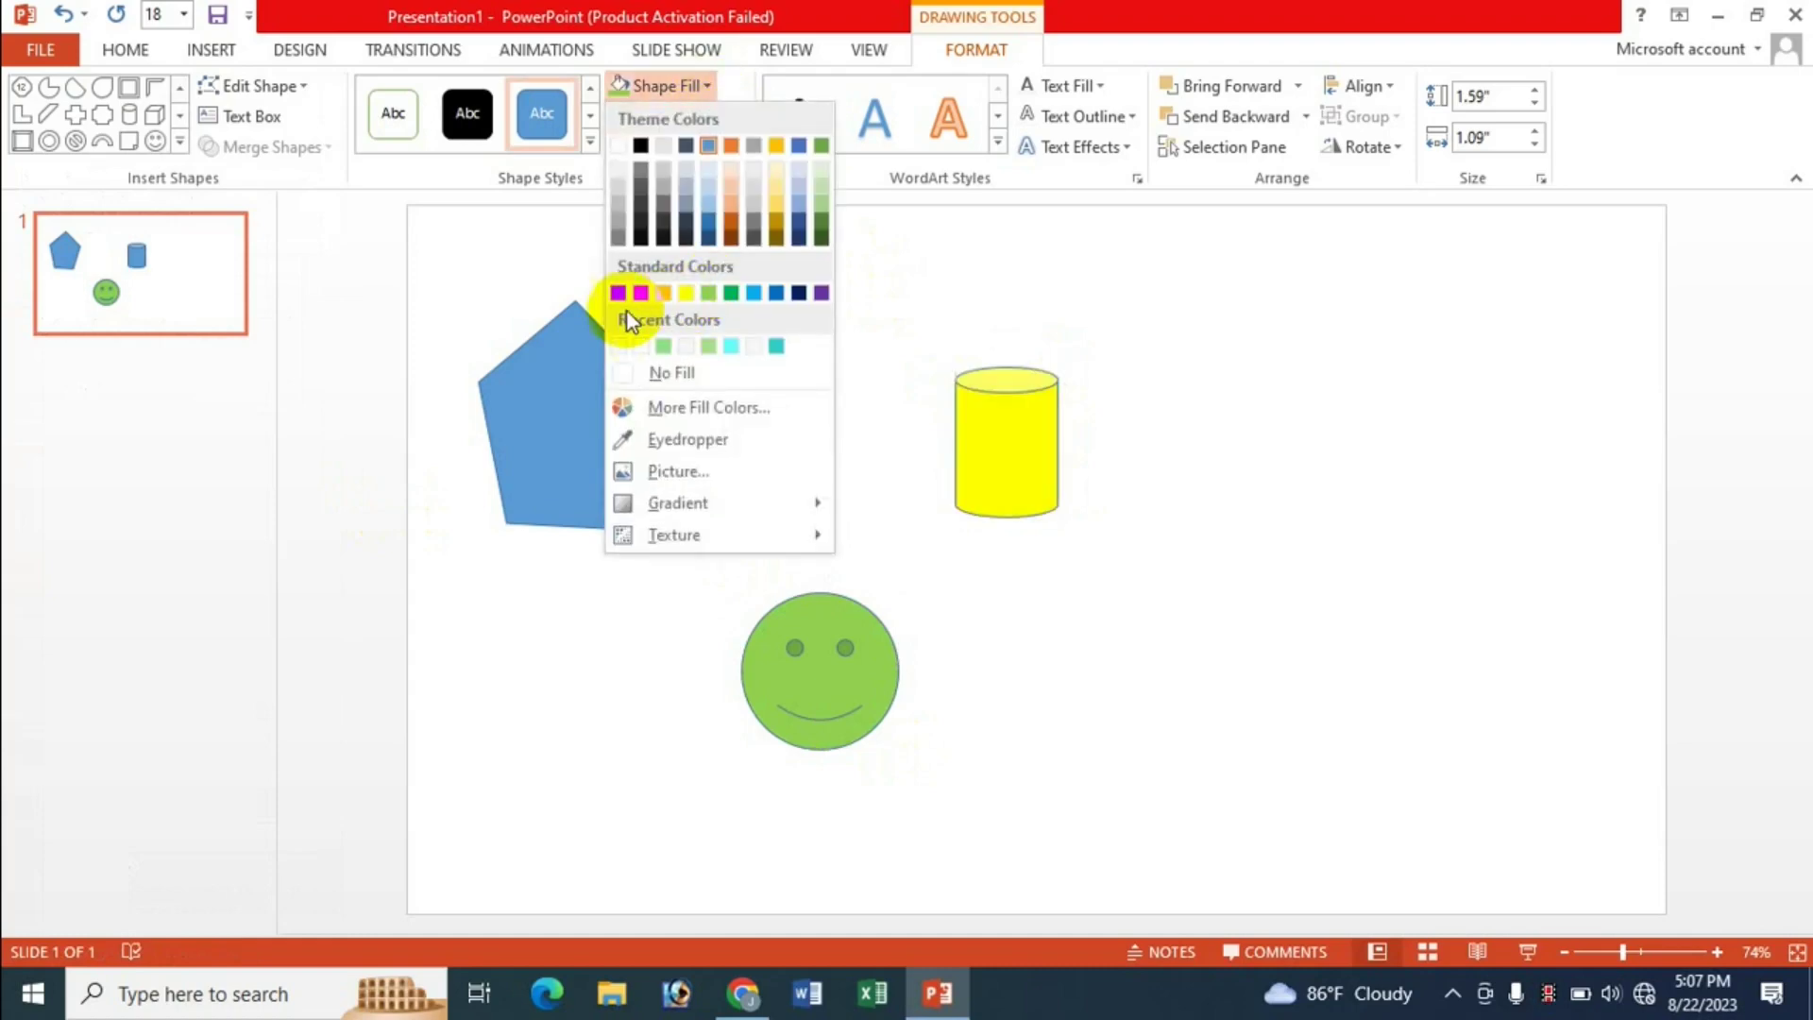
click(620, 292)
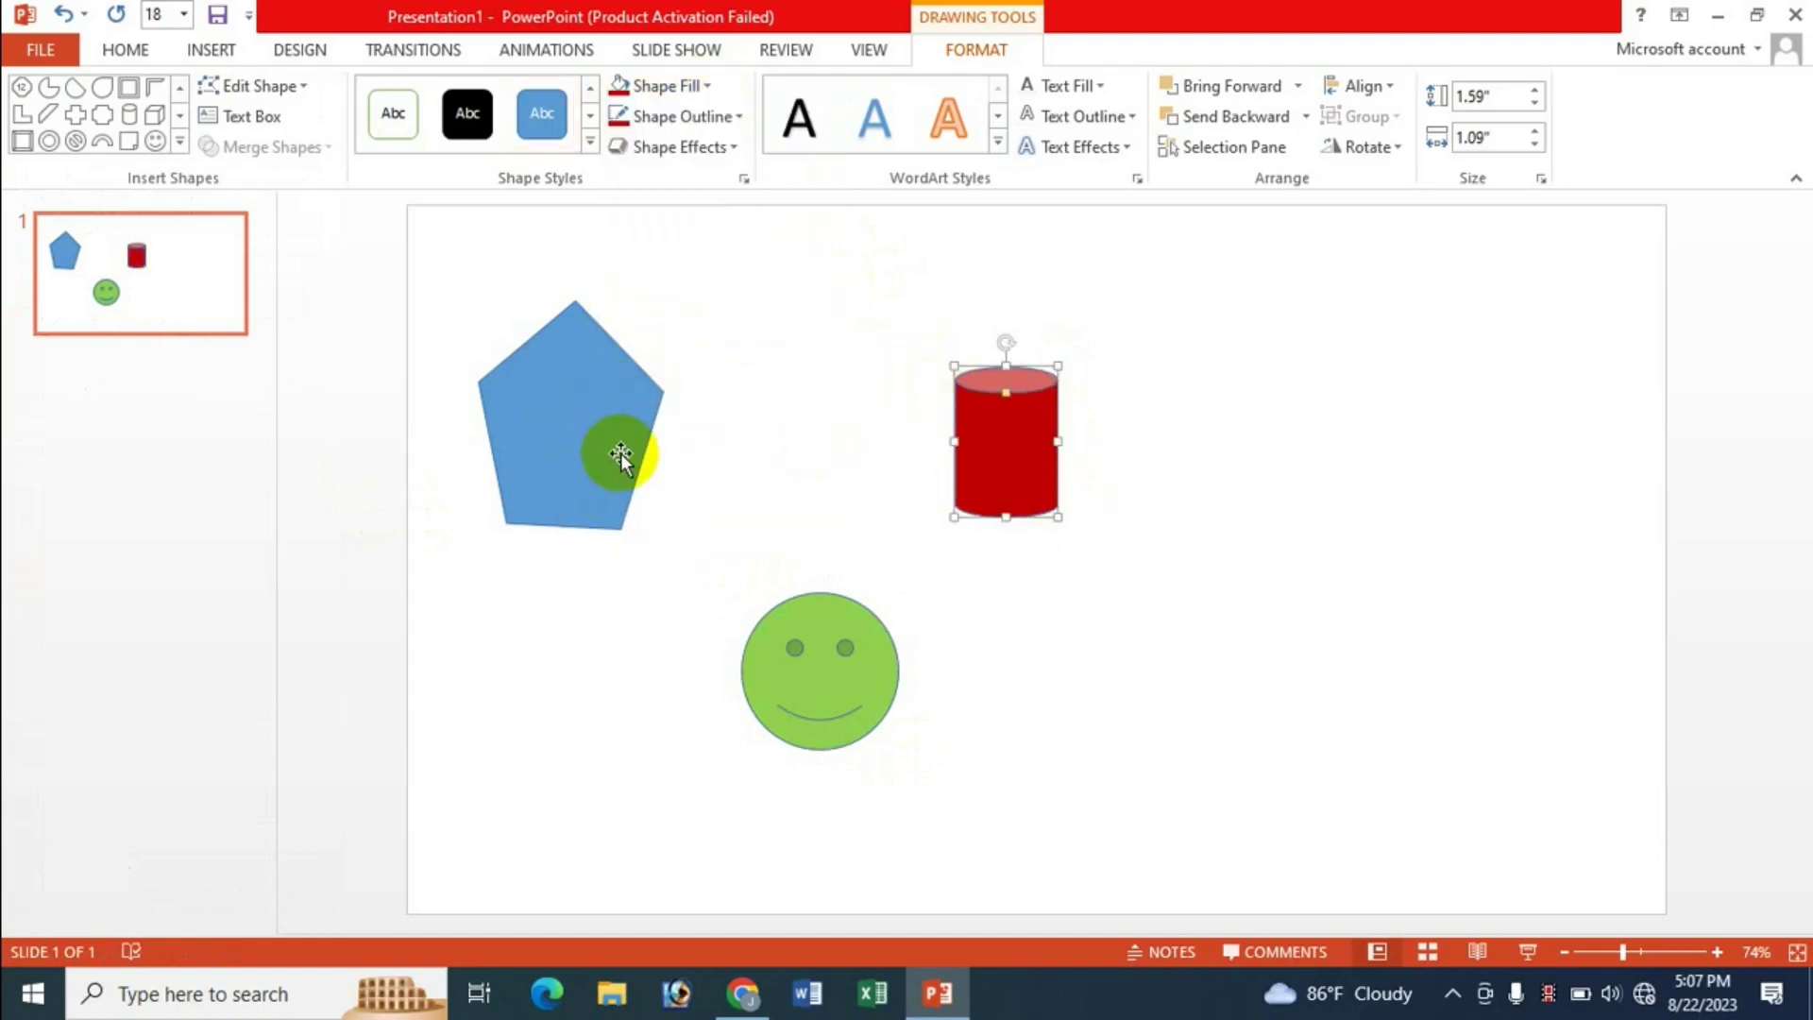
shift+click(516, 403)
shift+click(817, 676)
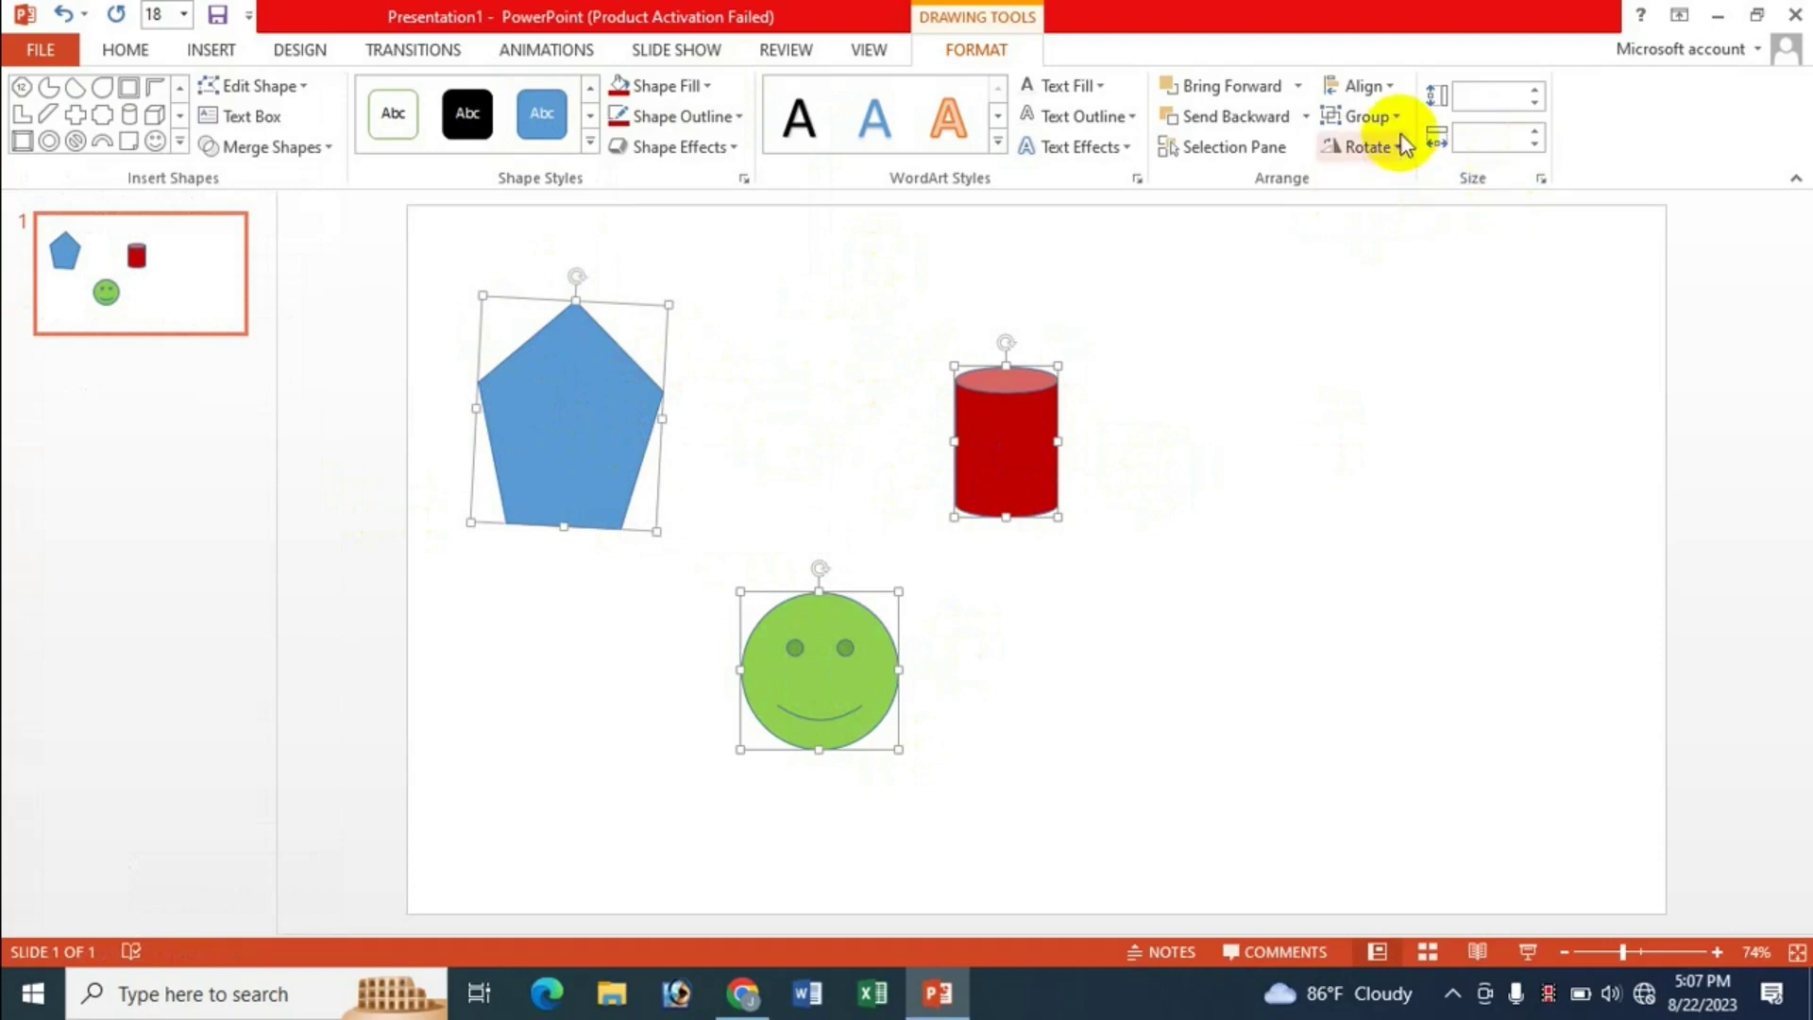
- Group the pentagon, cylinder and smiley, then shrink the group from its top-right corner
click(1360, 116)
click(1379, 151)
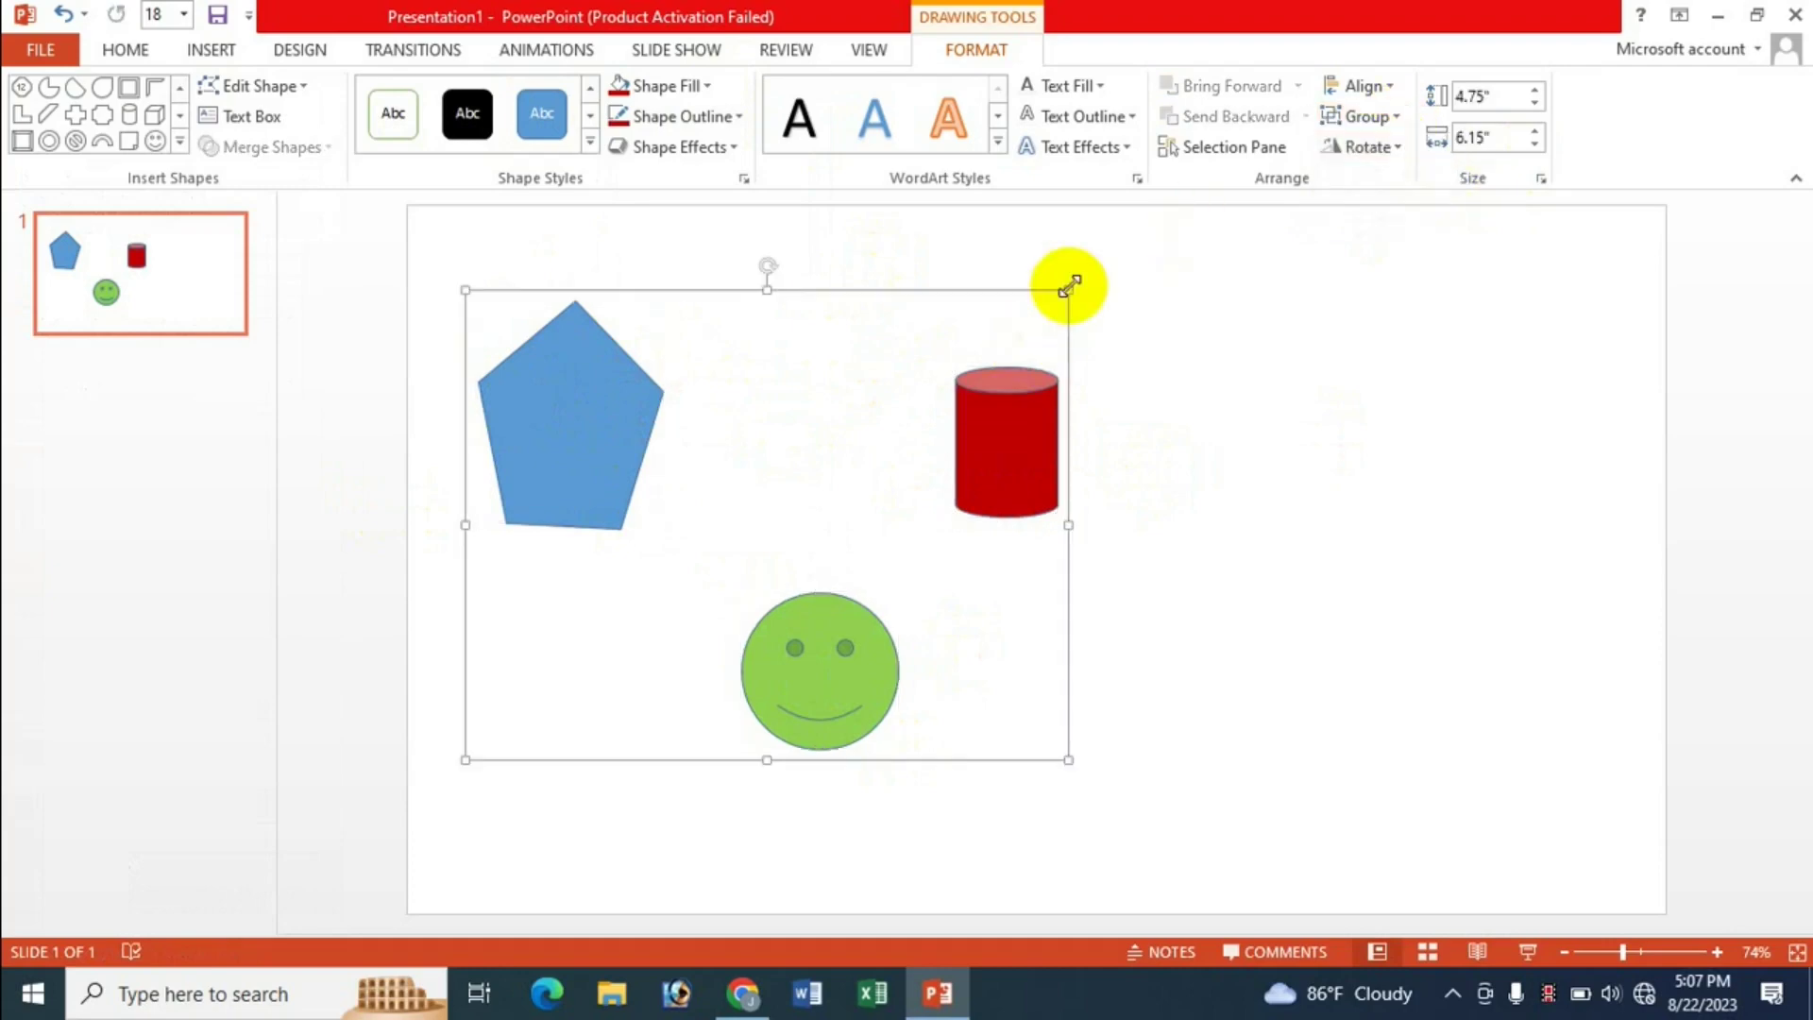
drag(1069, 283, 1300, 219)
click(1006, 417)
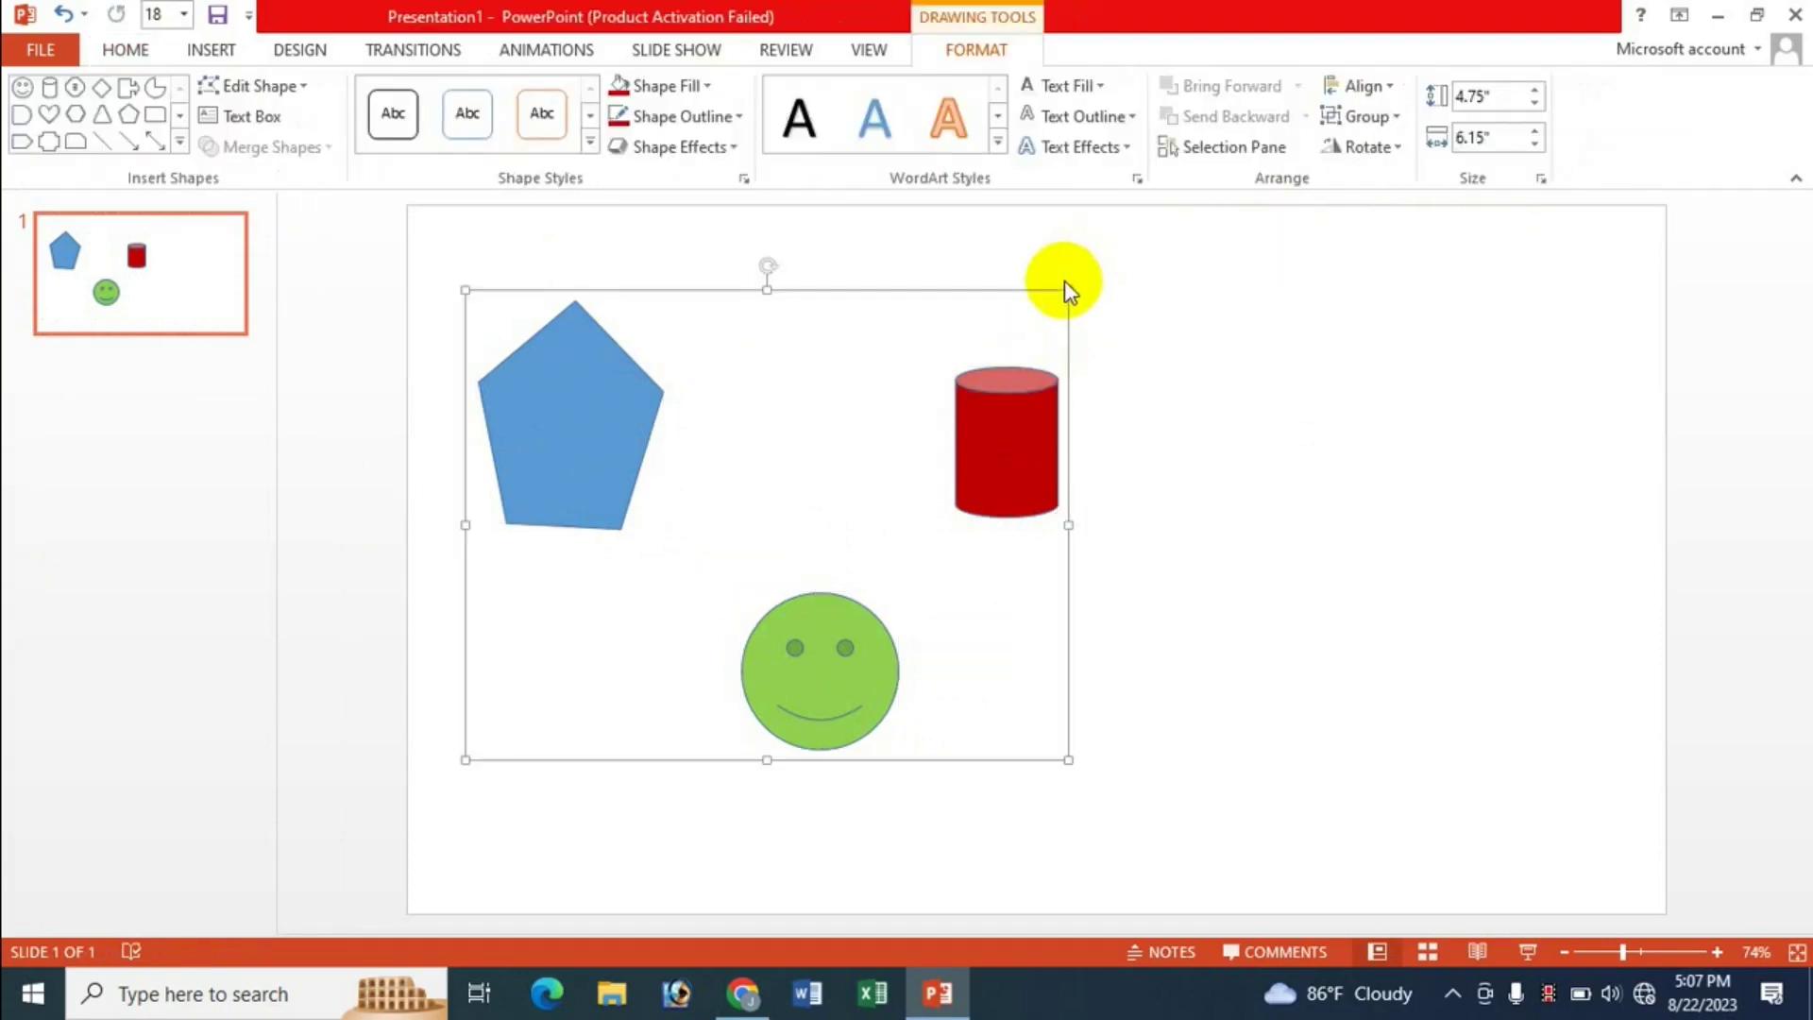
mouse_move(1068, 290)
mouse_down()
mouse_move(874, 341)
mouse_move(1004, 304)
mouse_move(940, 323)
mouse_up()
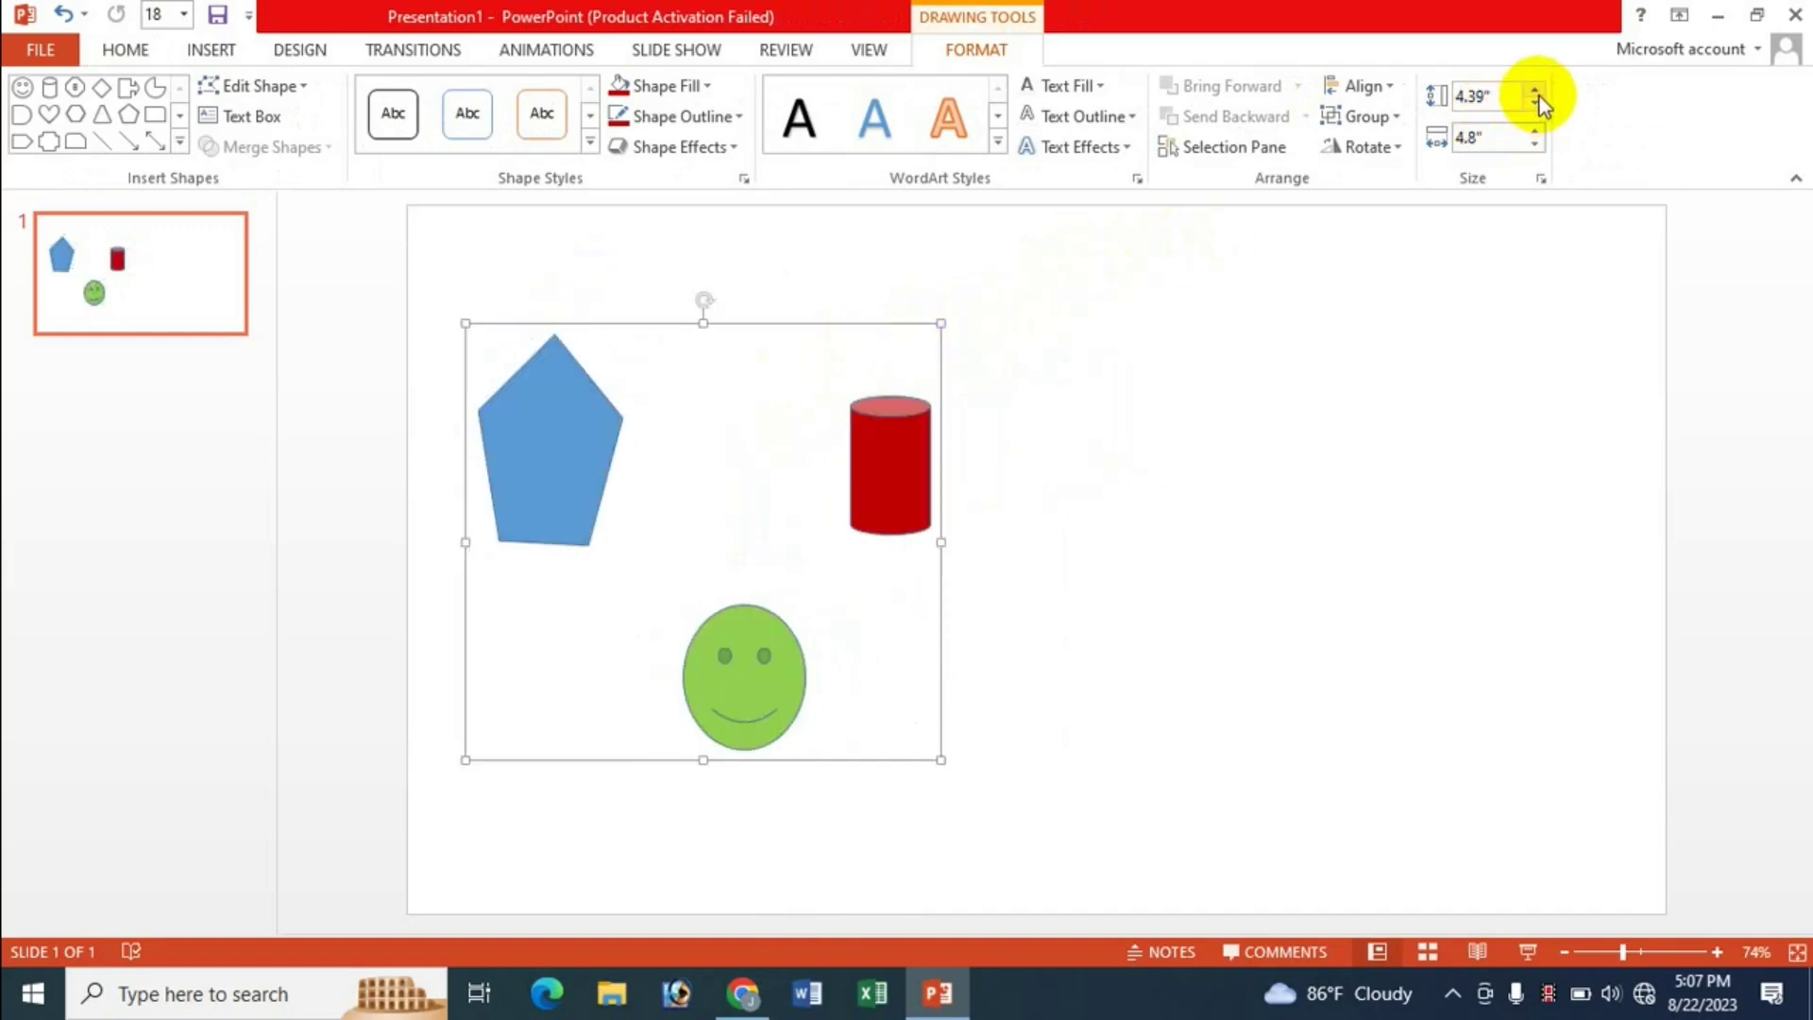
- Set the group's height to 4.7" and its width to 5.2" with the spinners
click(1535, 90)
click(1535, 91)
click(1535, 91)
click(1535, 91)
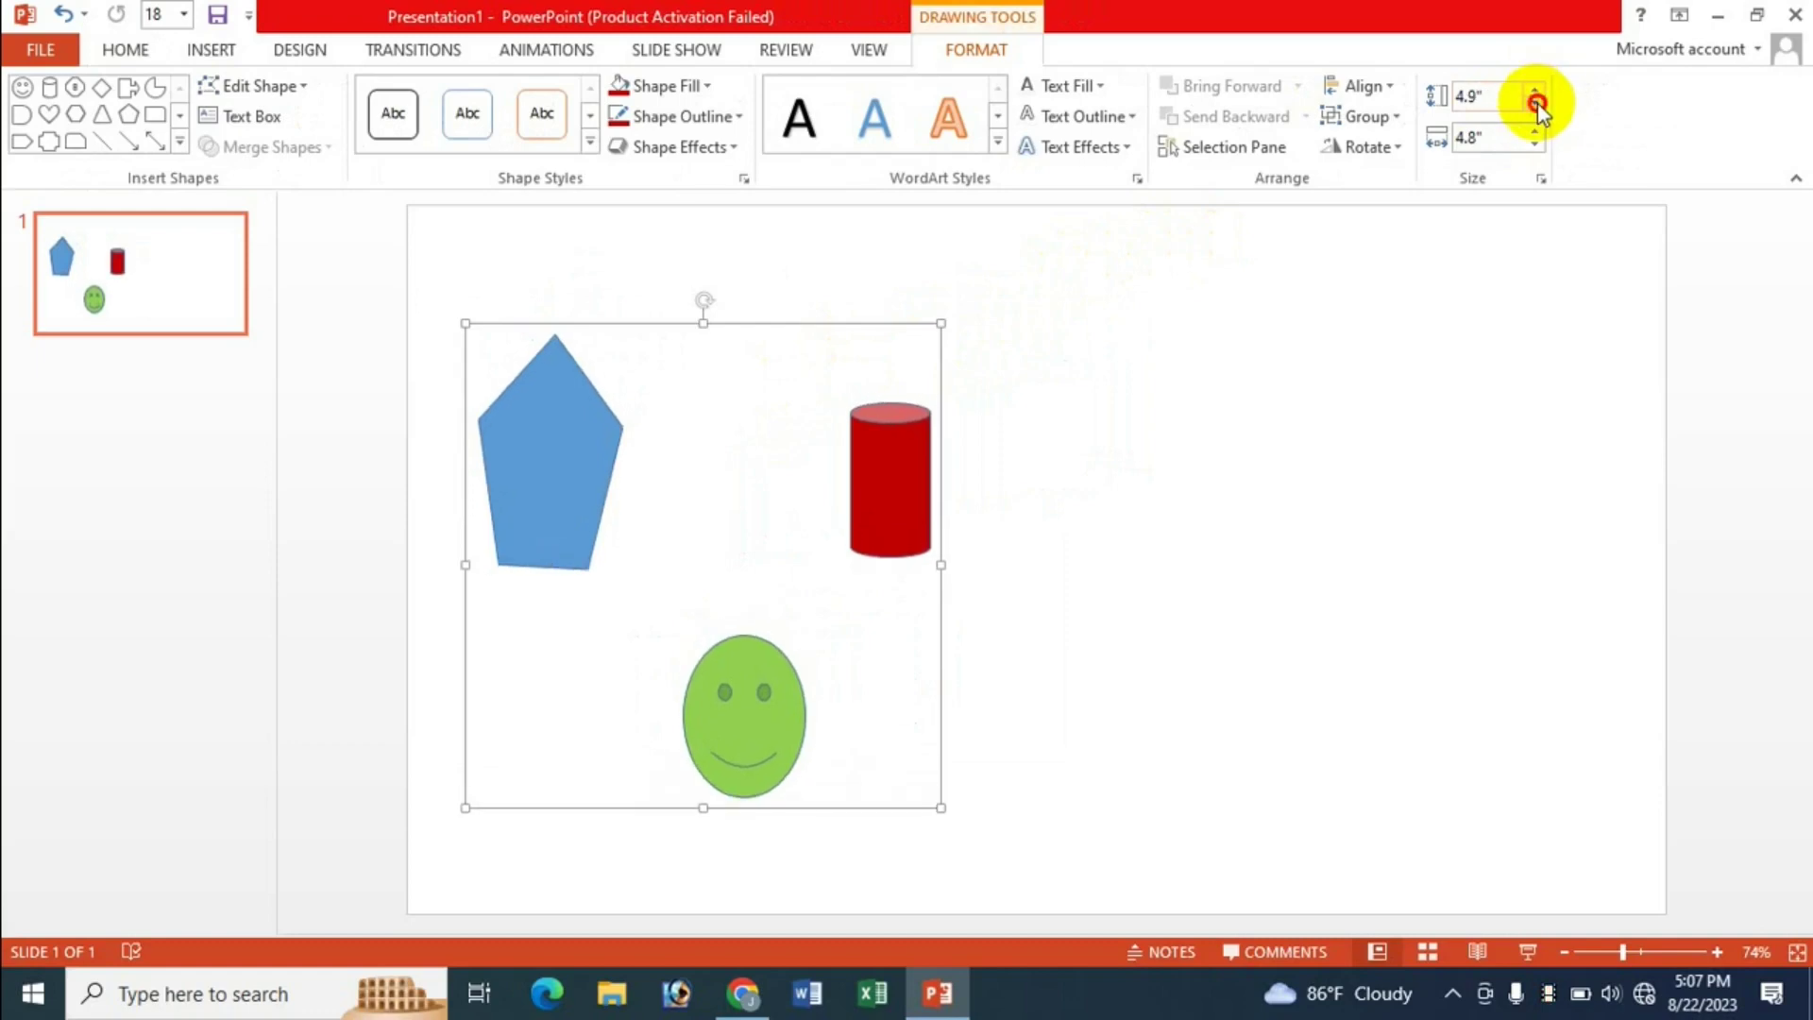
click(1535, 102)
click(1535, 102)
click(1535, 132)
click(1535, 132)
click(1535, 132)
click(1535, 132)
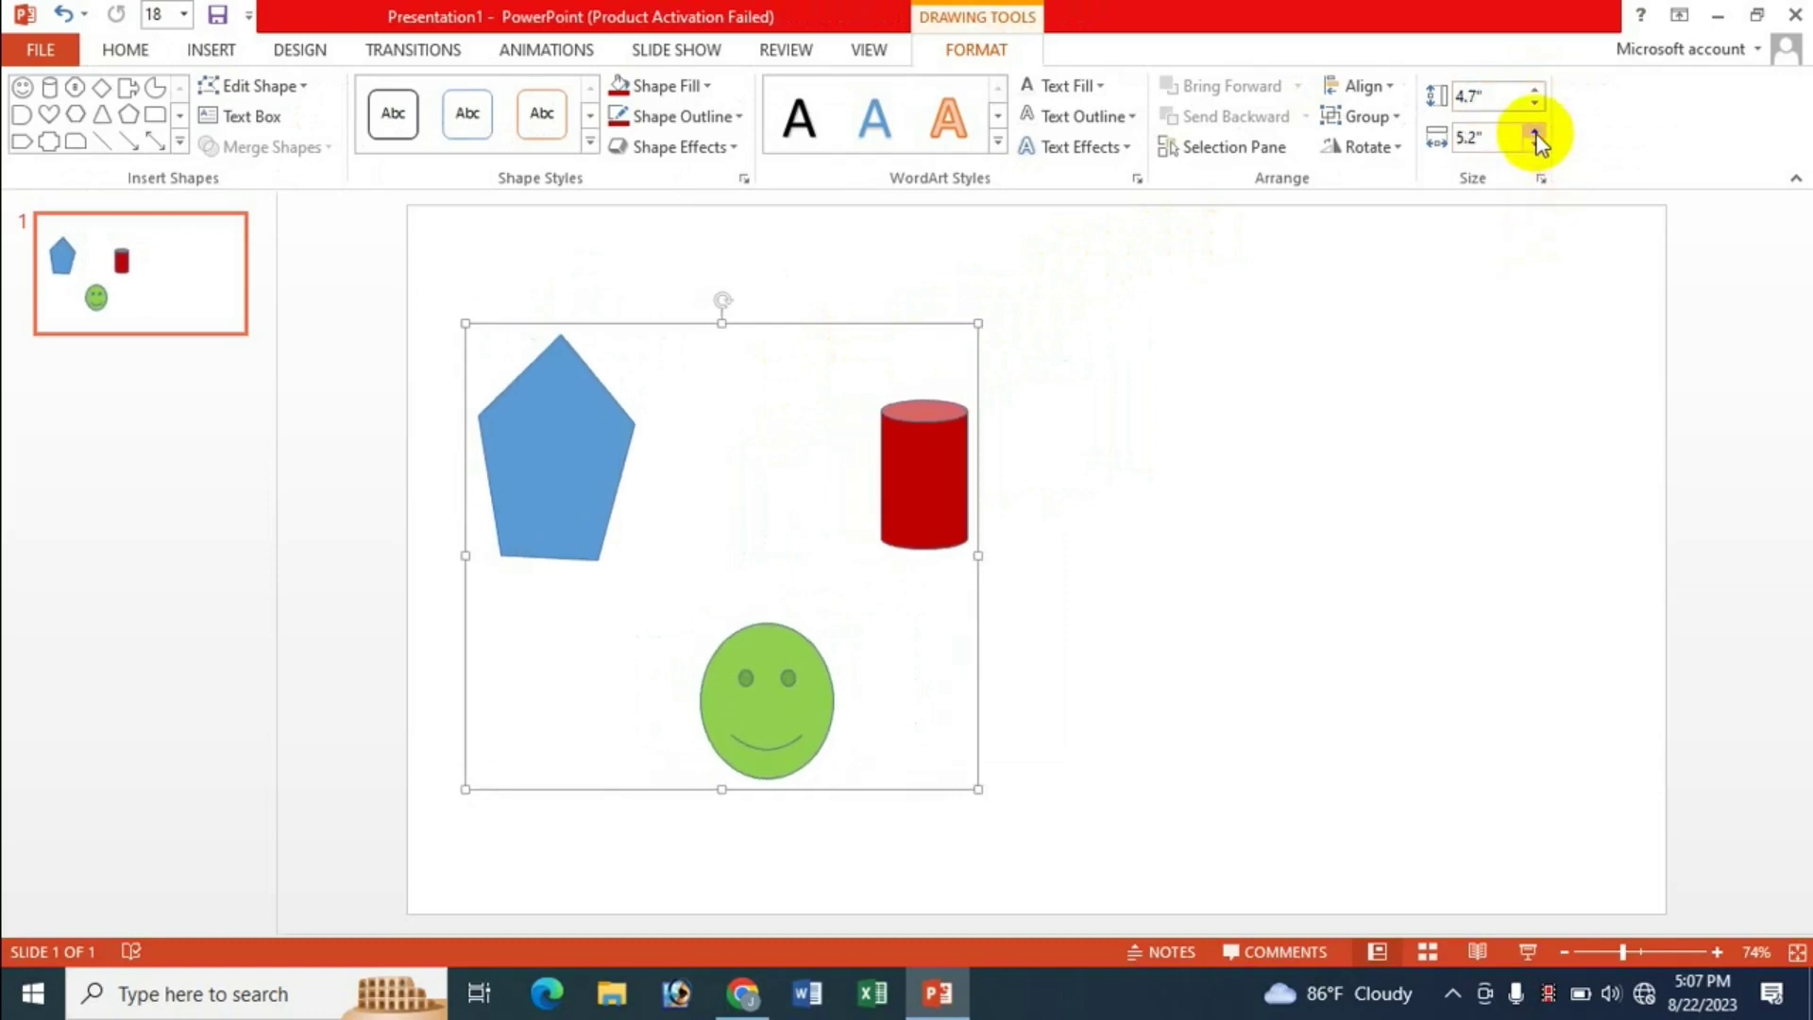
- In the Format Shape size settings, shrink the group proportionally to about 4.6" wide
click(1540, 180)
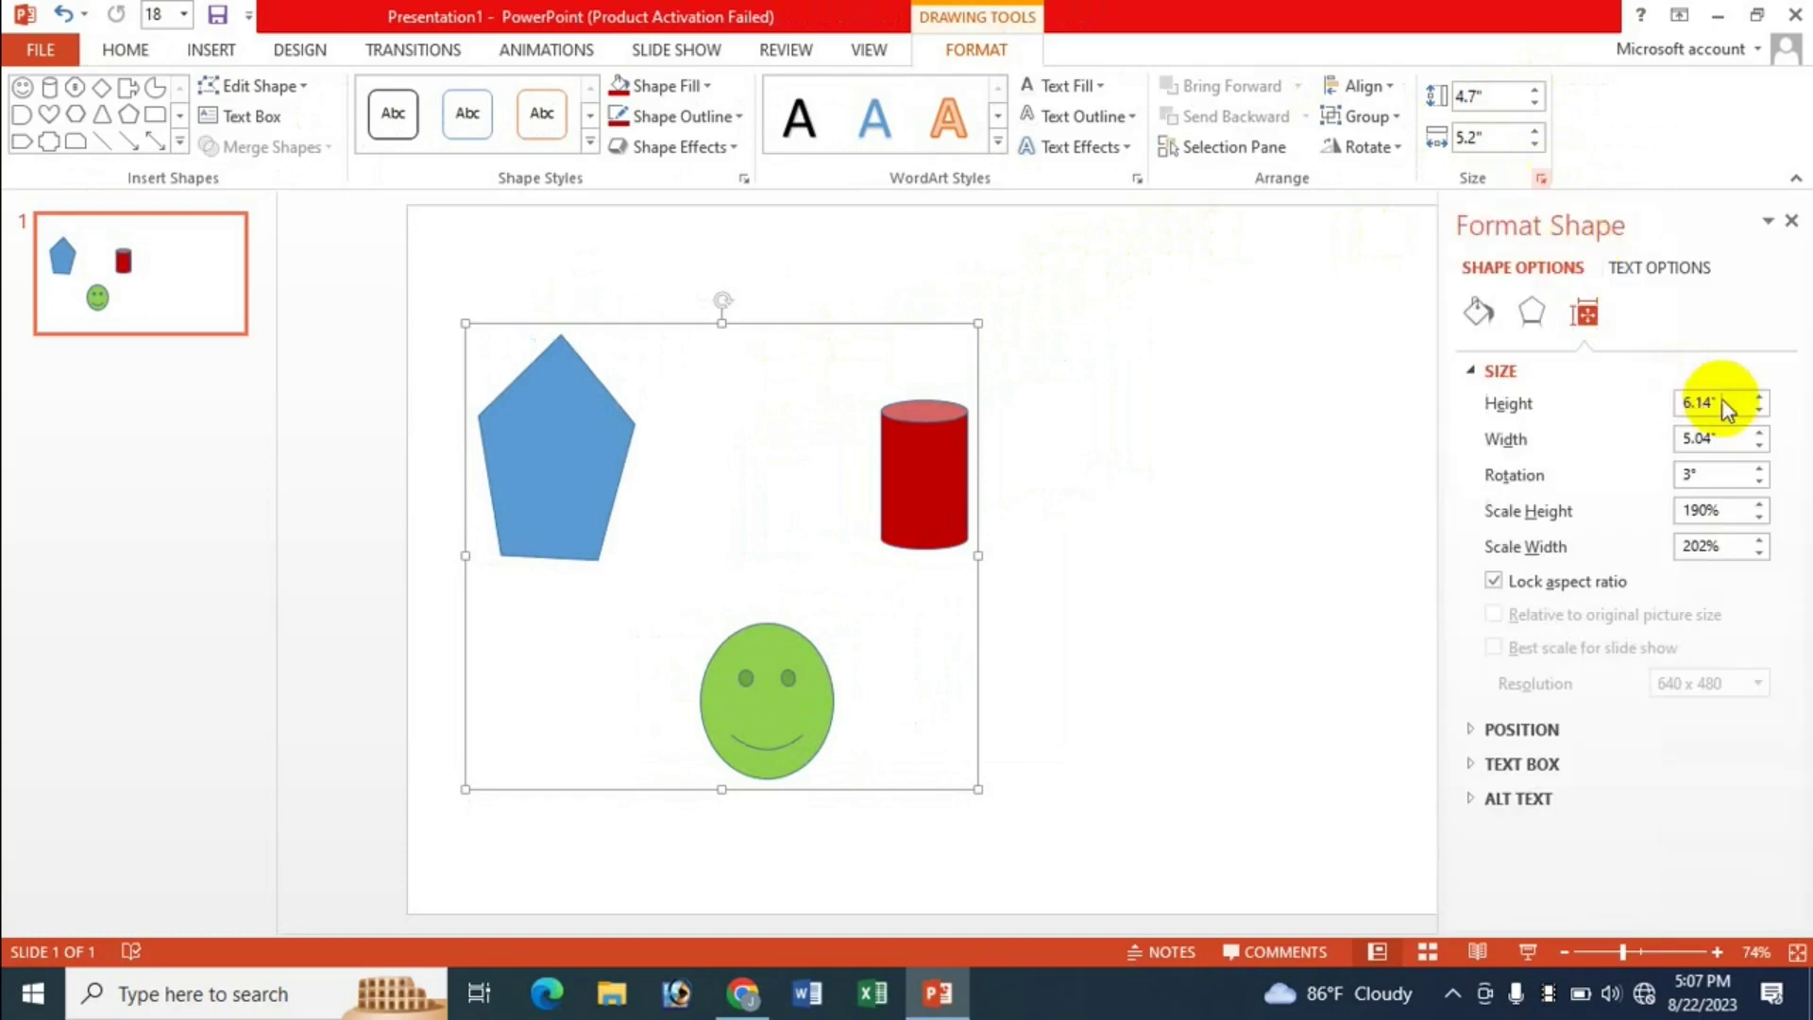
click(1759, 397)
click(1759, 396)
click(1758, 397)
click(1759, 396)
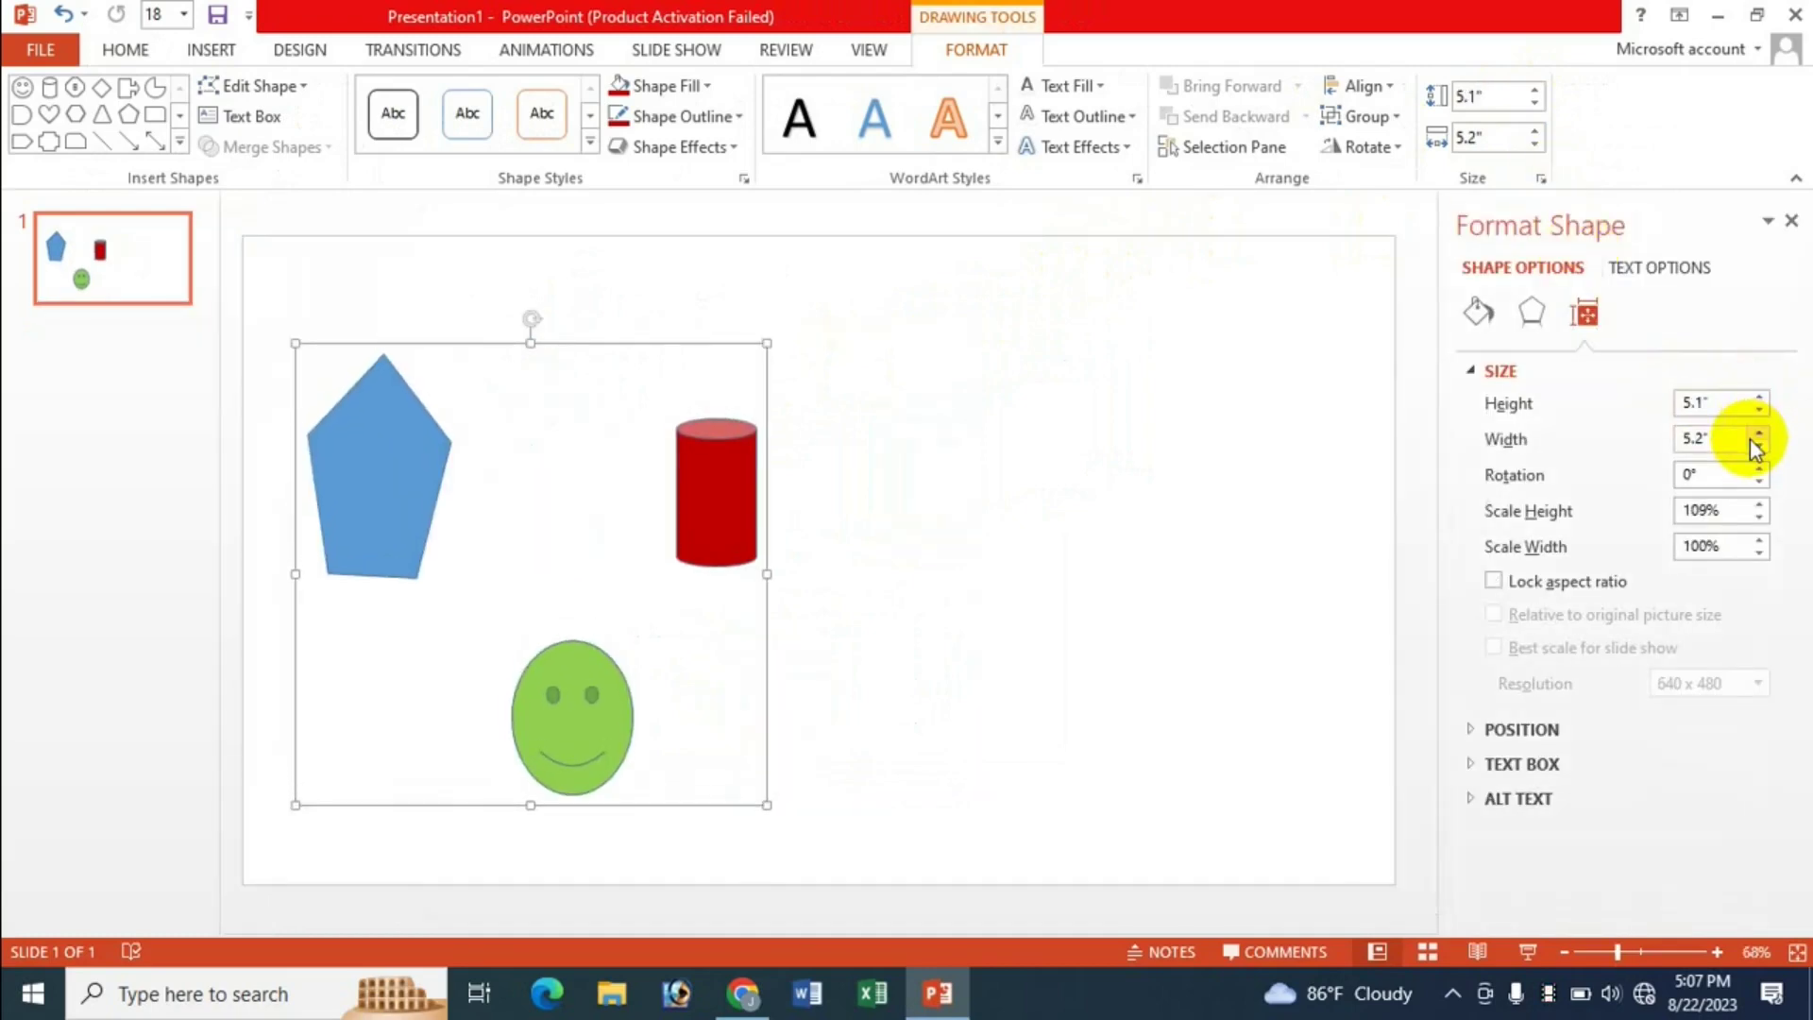
click(1494, 581)
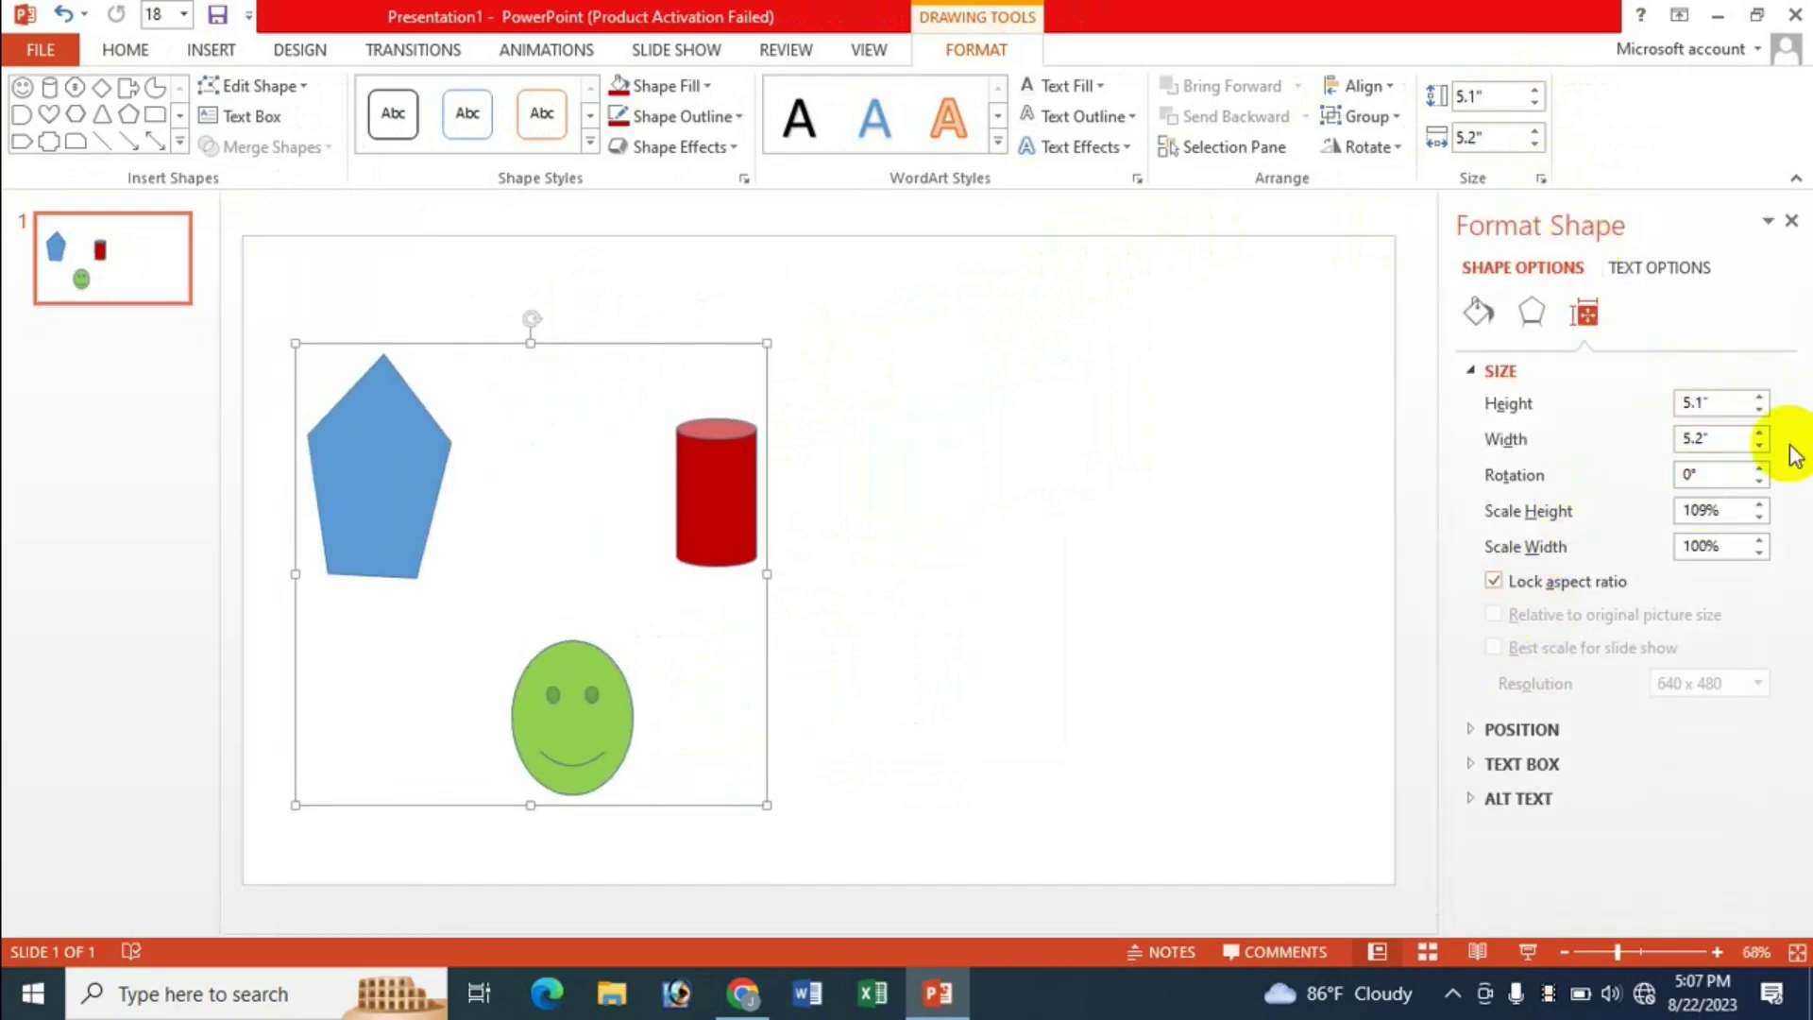
click(1760, 409)
click(1759, 409)
click(1759, 409)
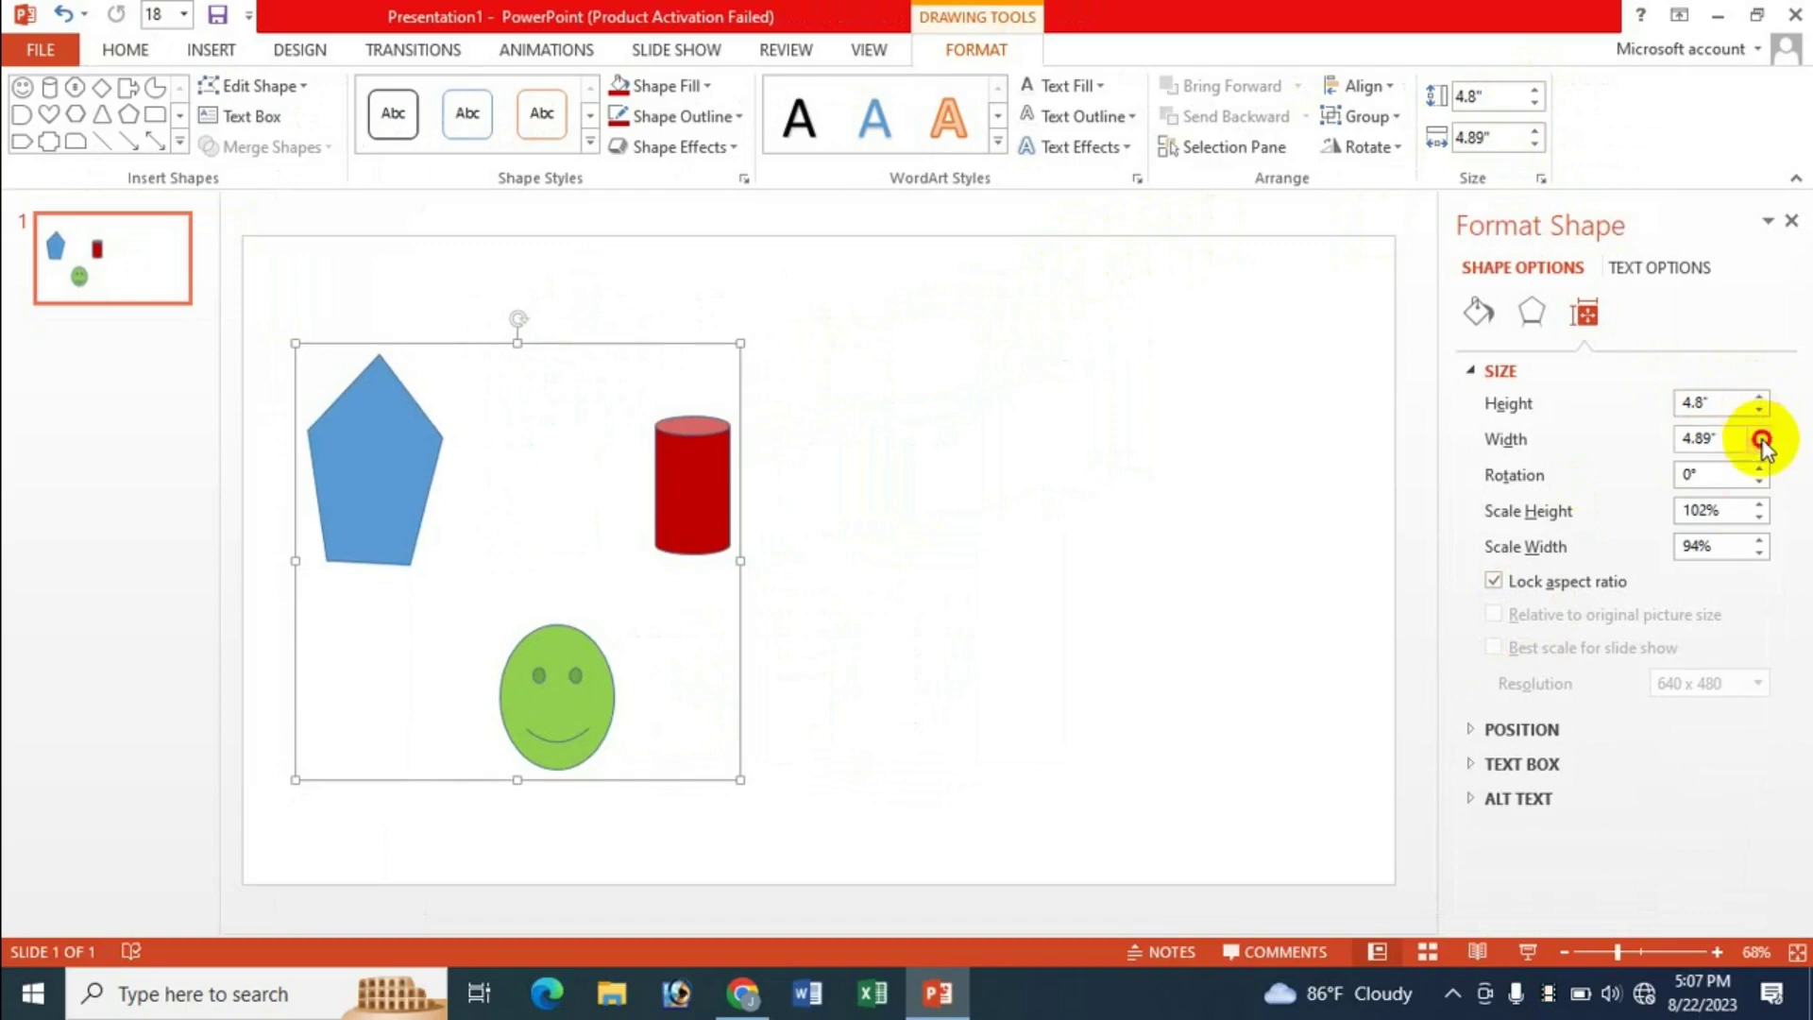
click(1760, 445)
click(1759, 445)
click(1759, 445)
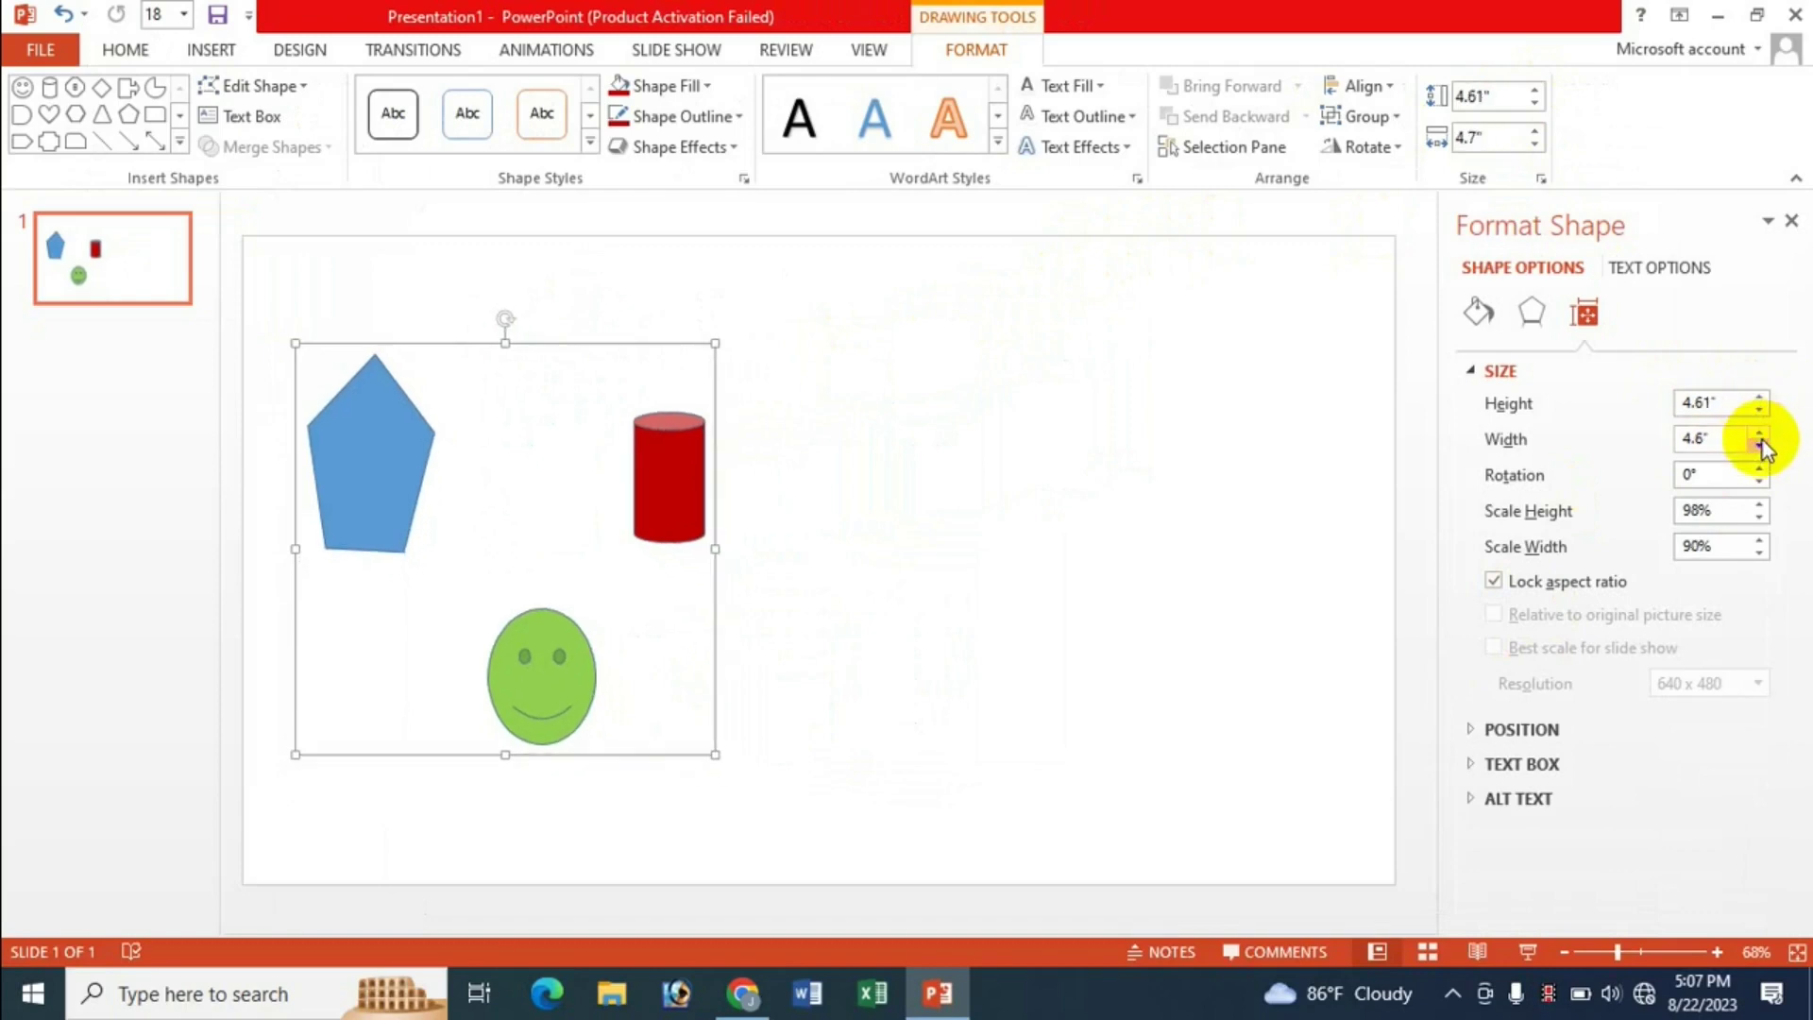
click(1493, 581)
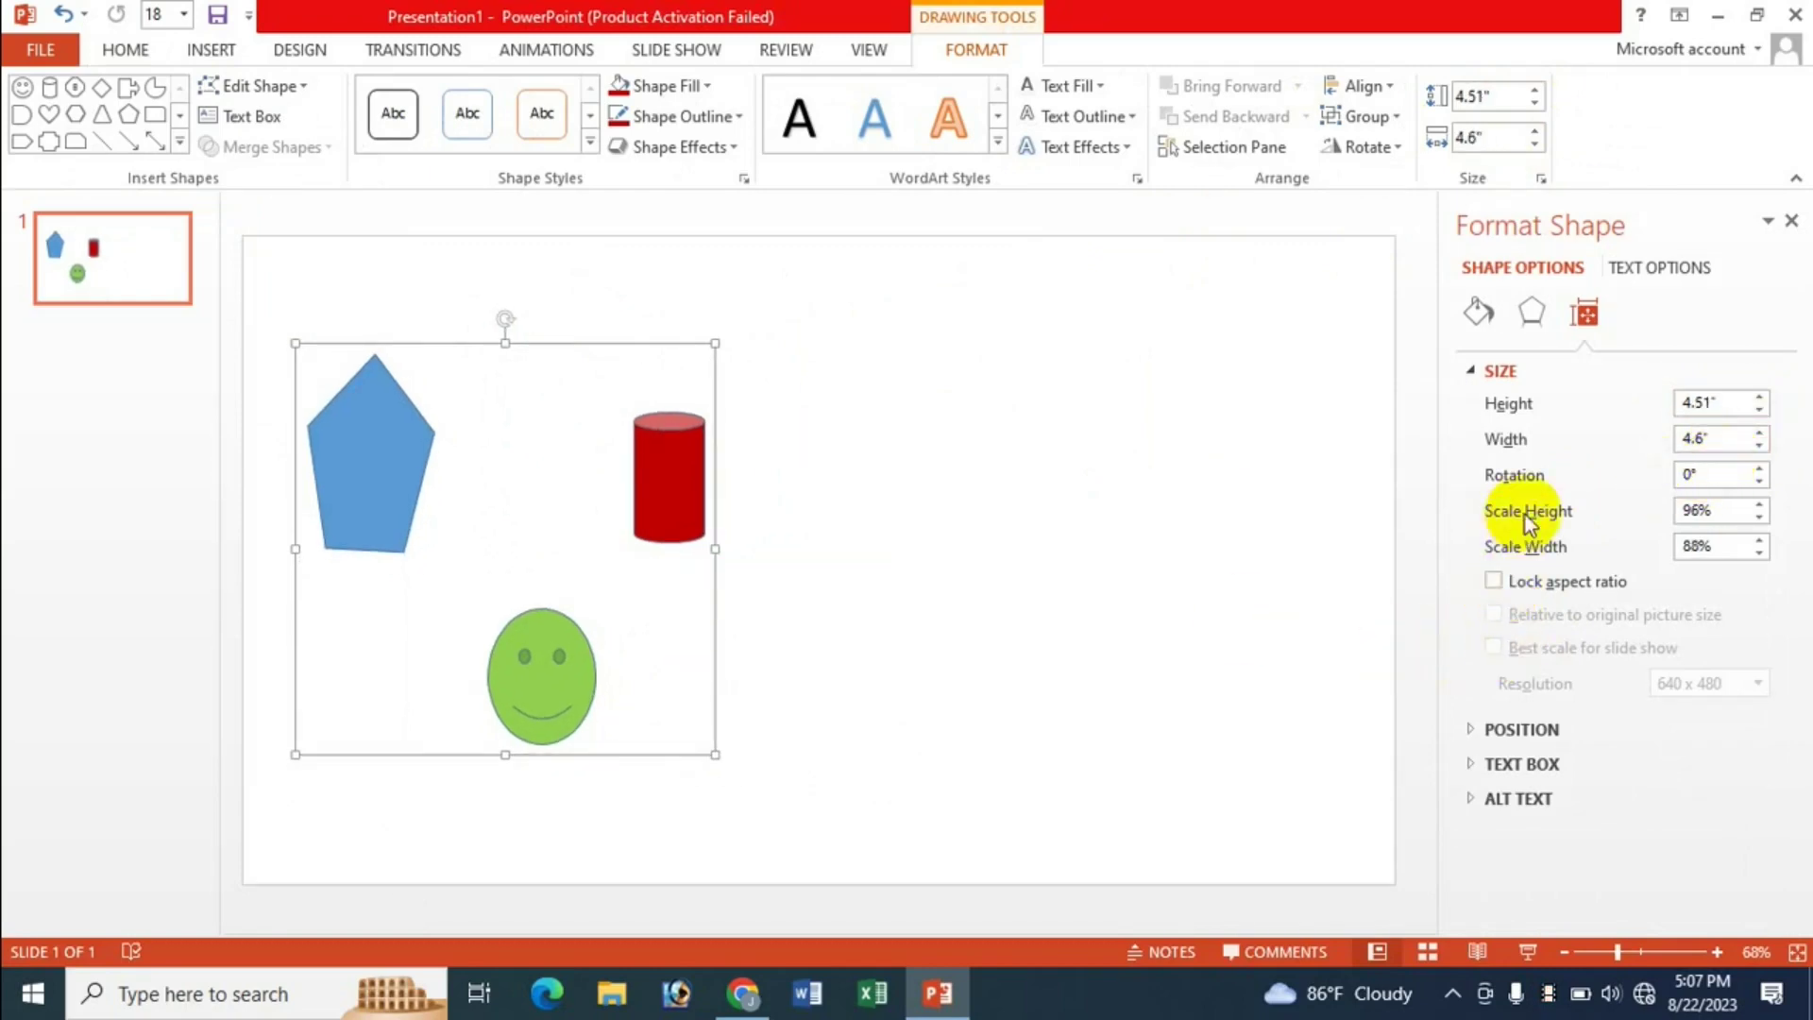
- Rotate the group 3° clockwise and set its scale to 97% height and 90% width
click(1760, 470)
click(1760, 470)
click(1759, 469)
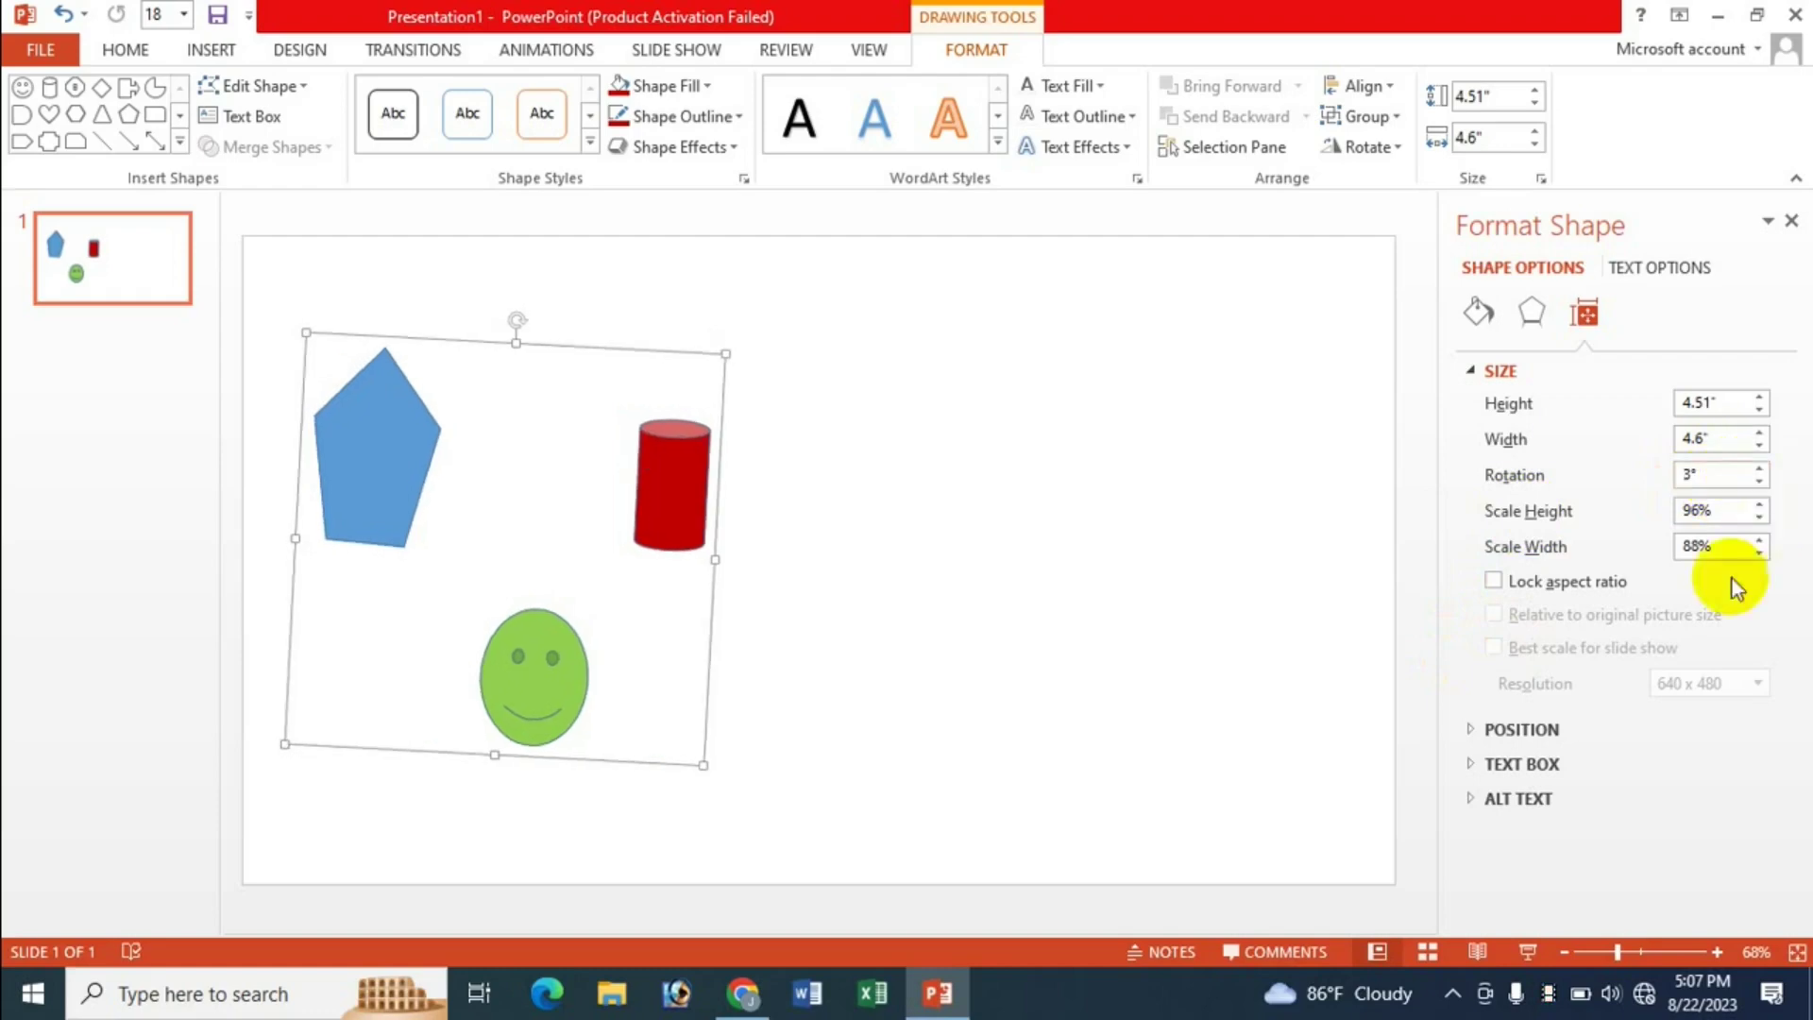
click(1759, 507)
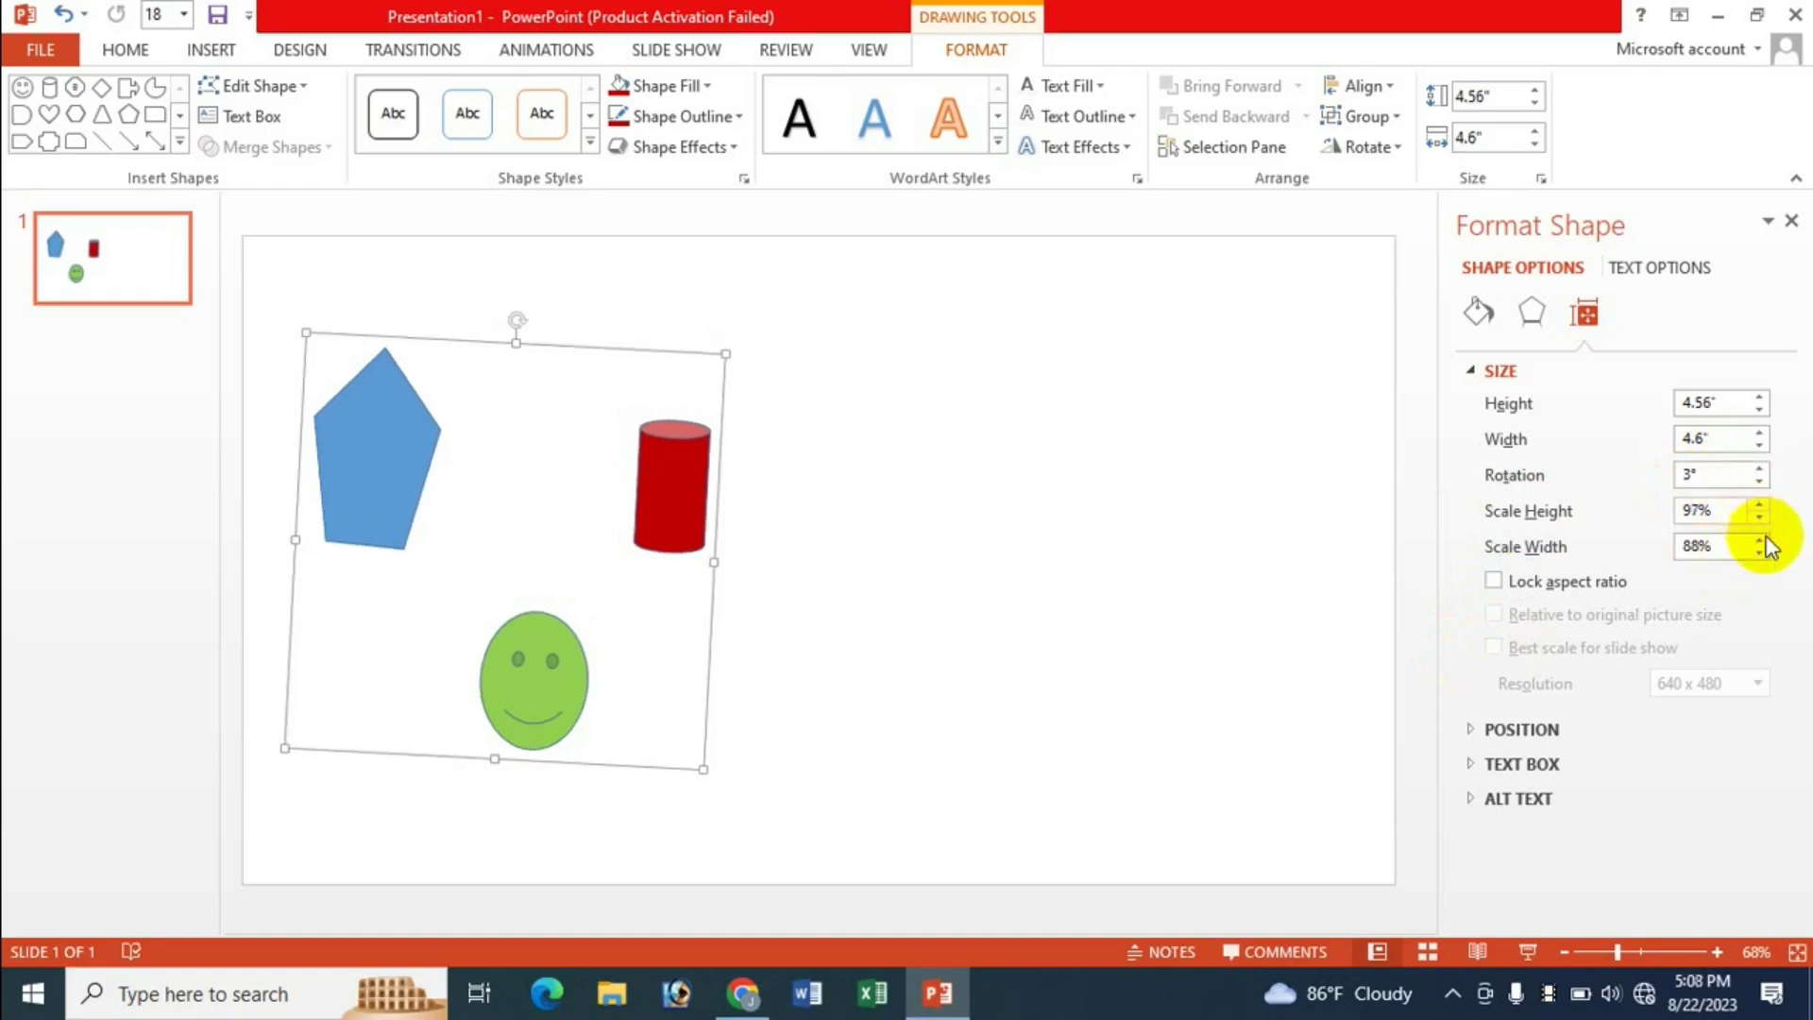
click(1759, 540)
click(1760, 540)
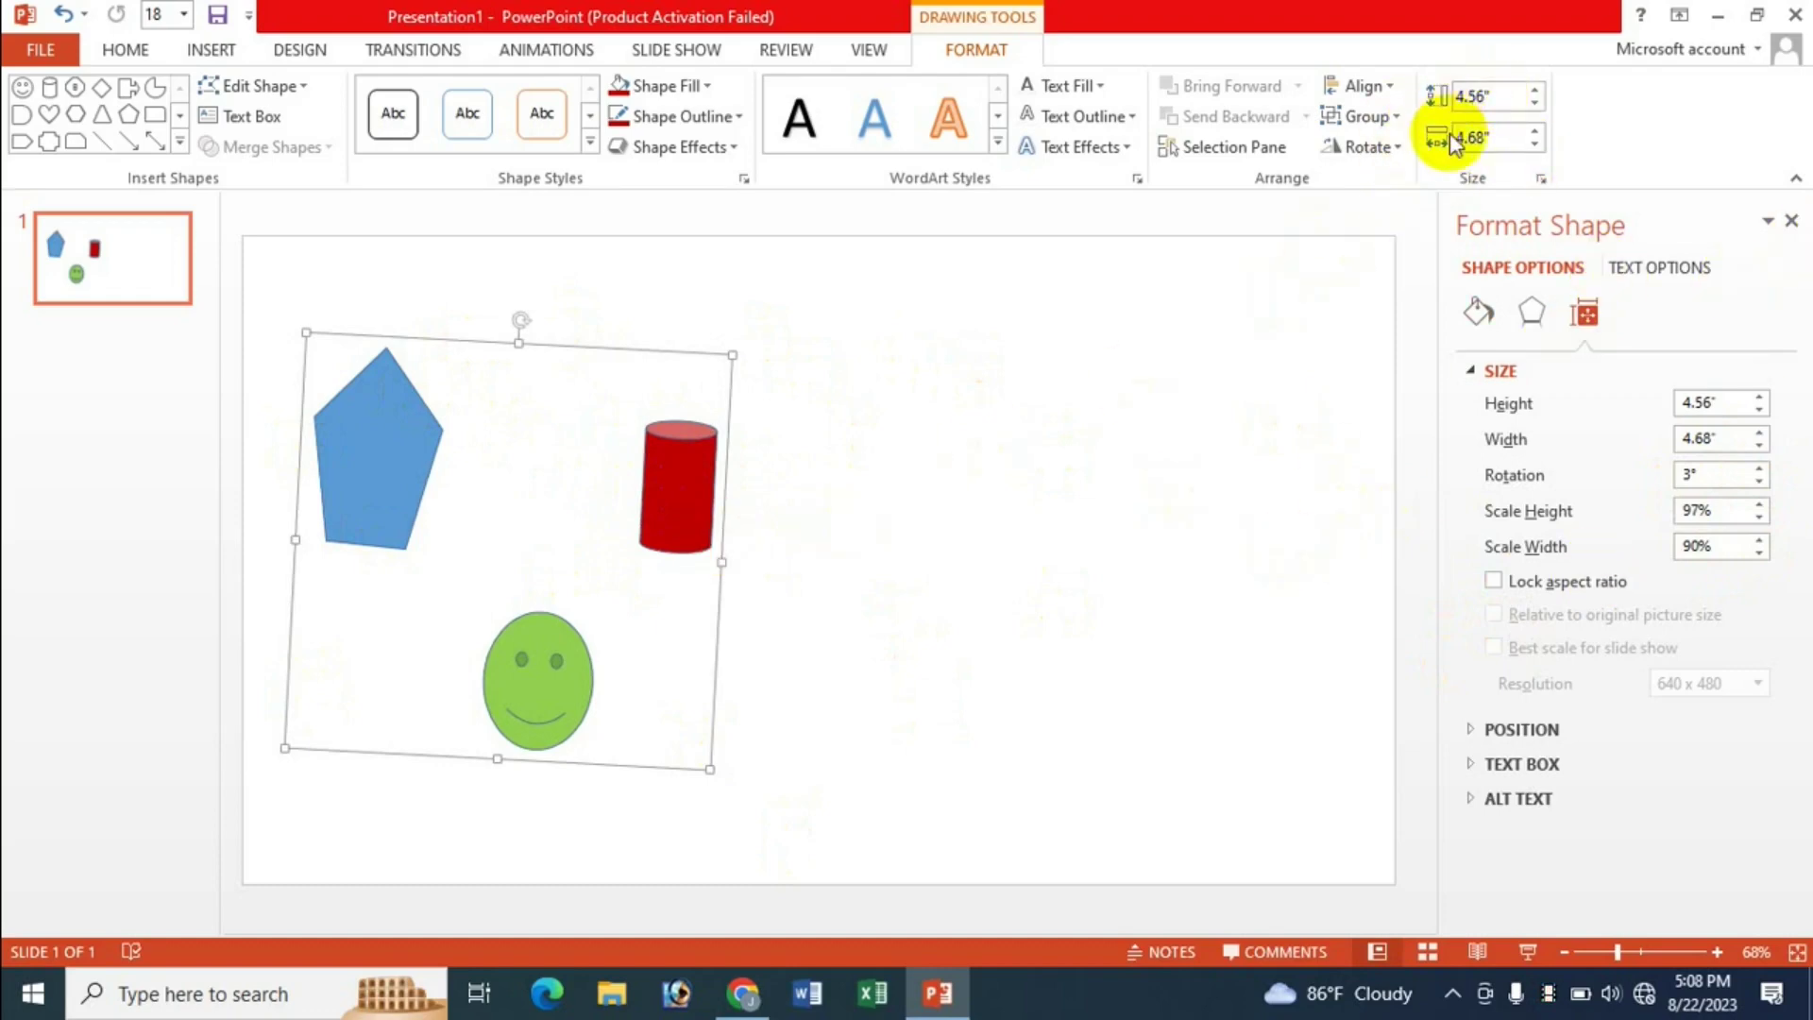
- Resize the tilted group to 4.61" tall by 4.29" wide, then bring Chrome's YouTube channel page forward
click(1792, 221)
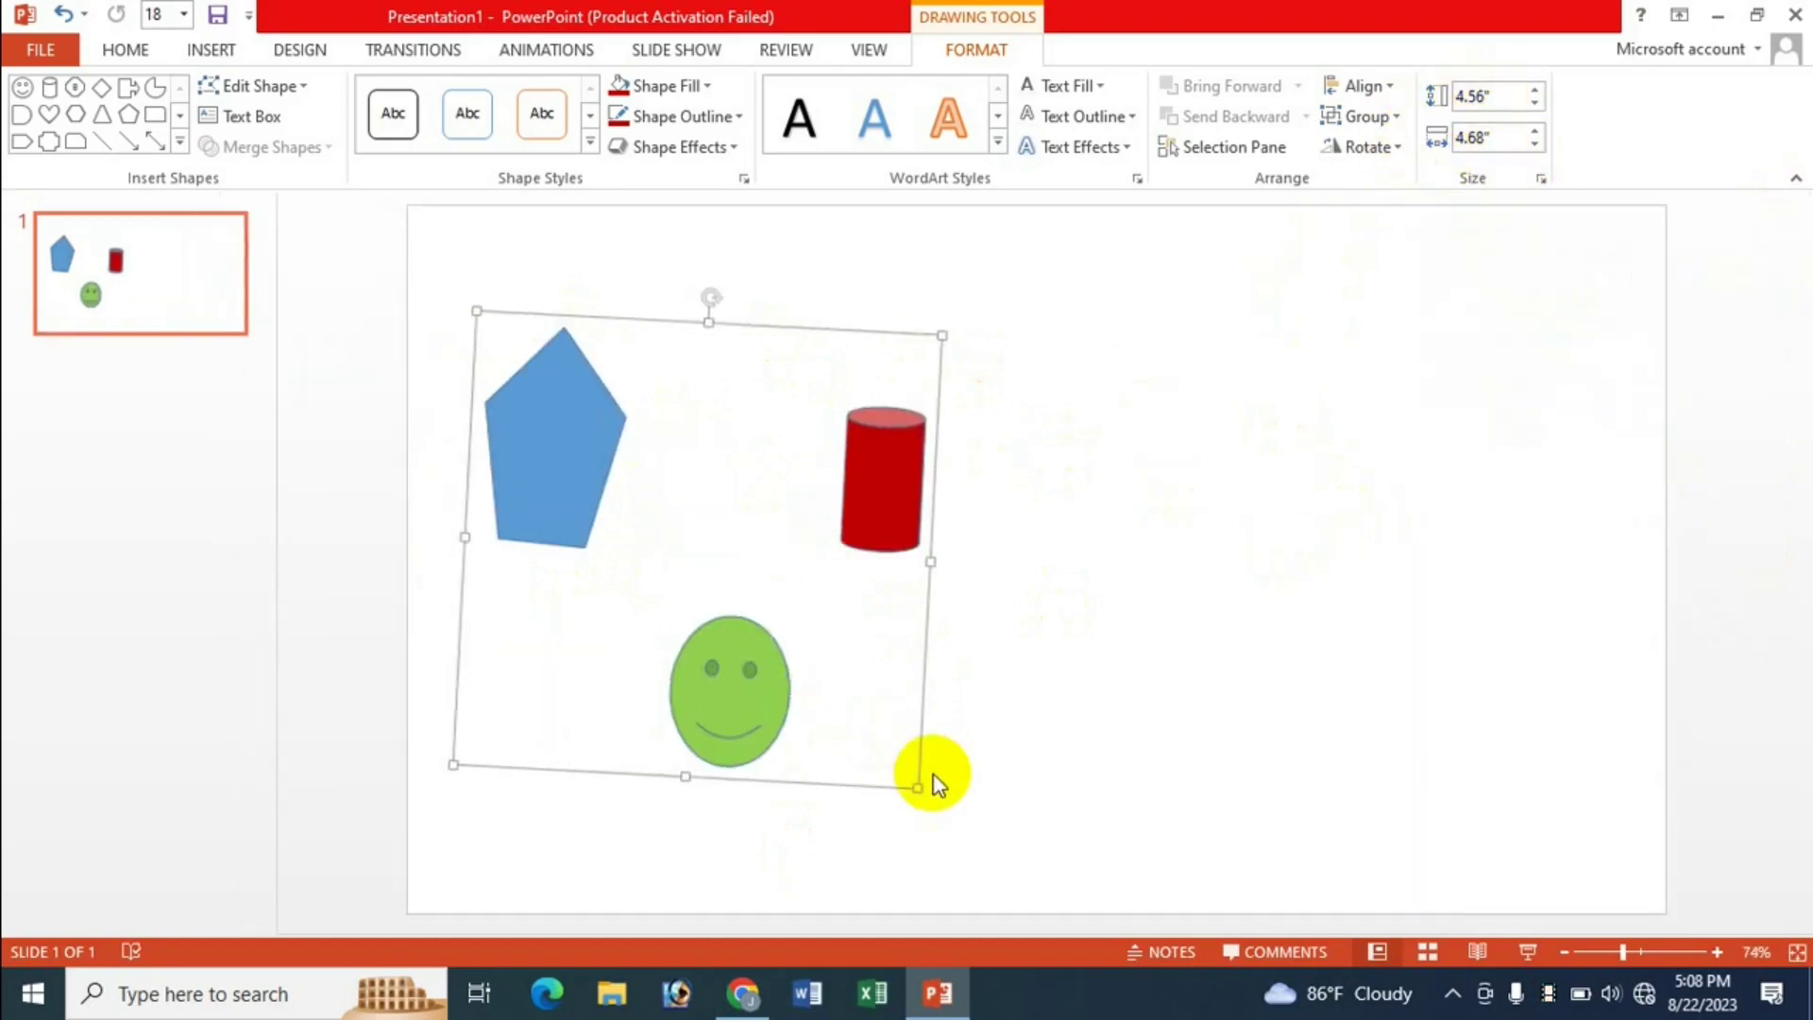
drag(918, 787, 882, 754)
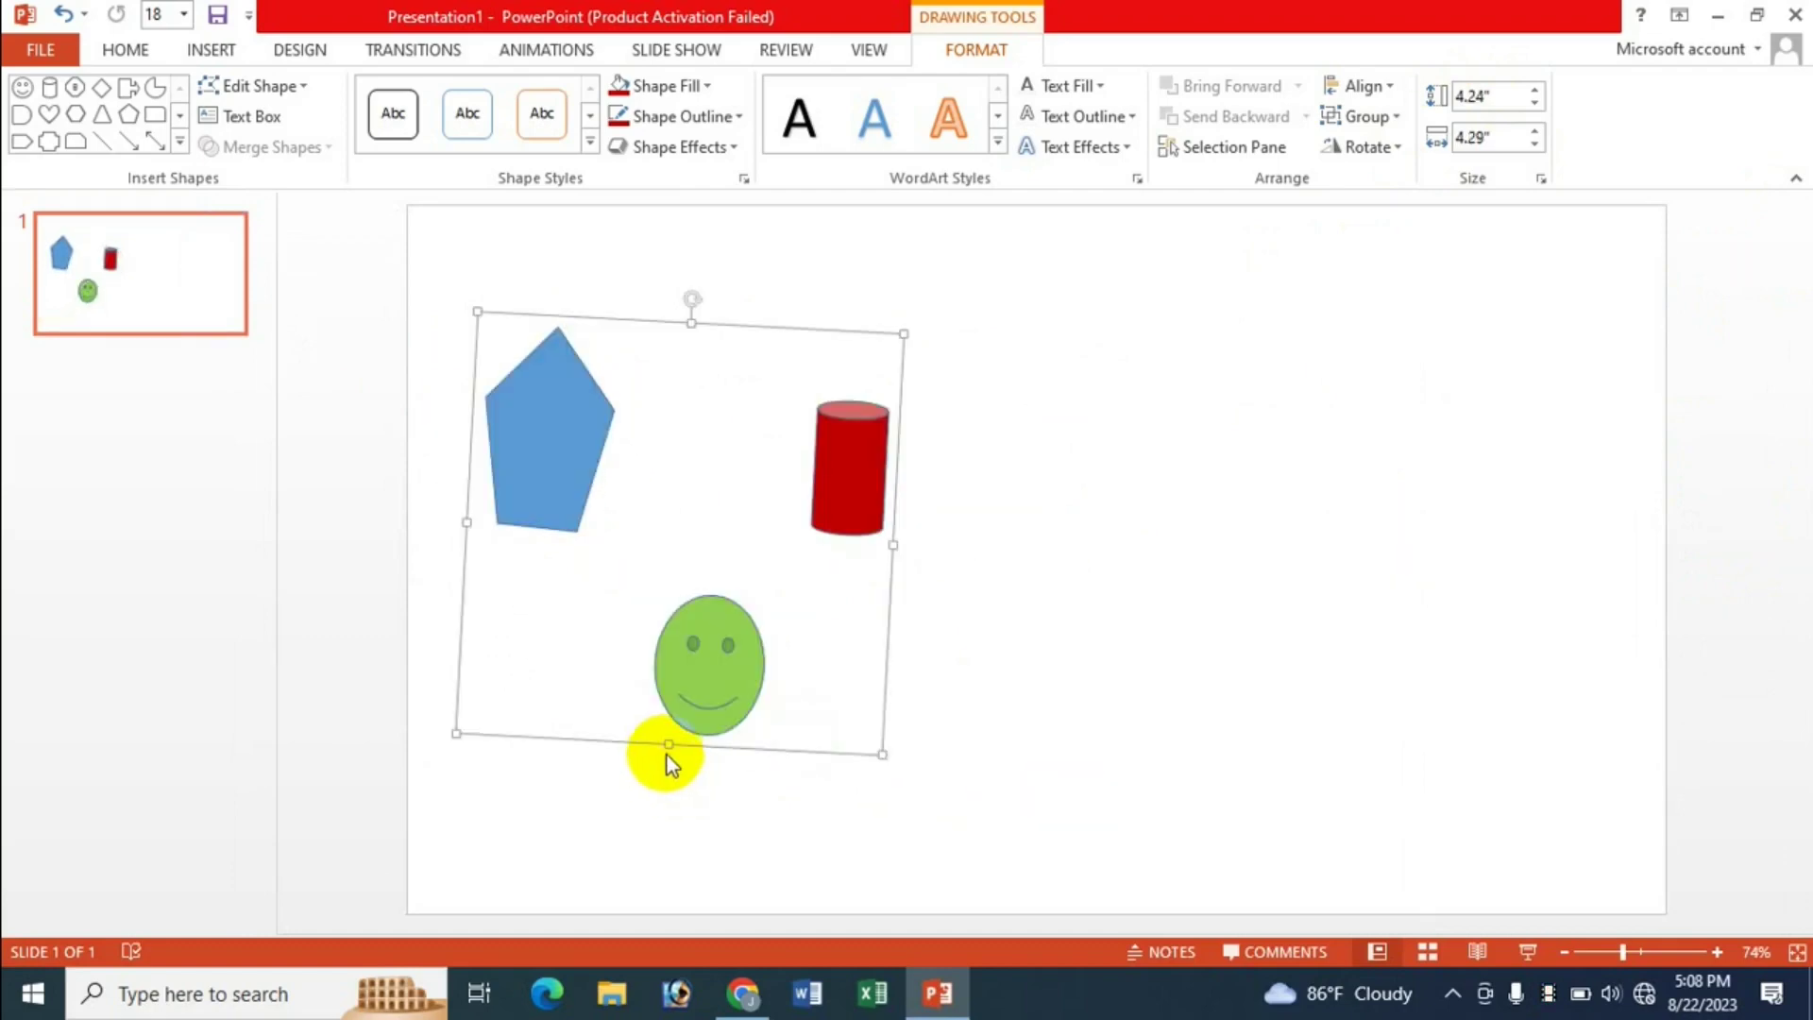
drag(668, 746, 667, 779)
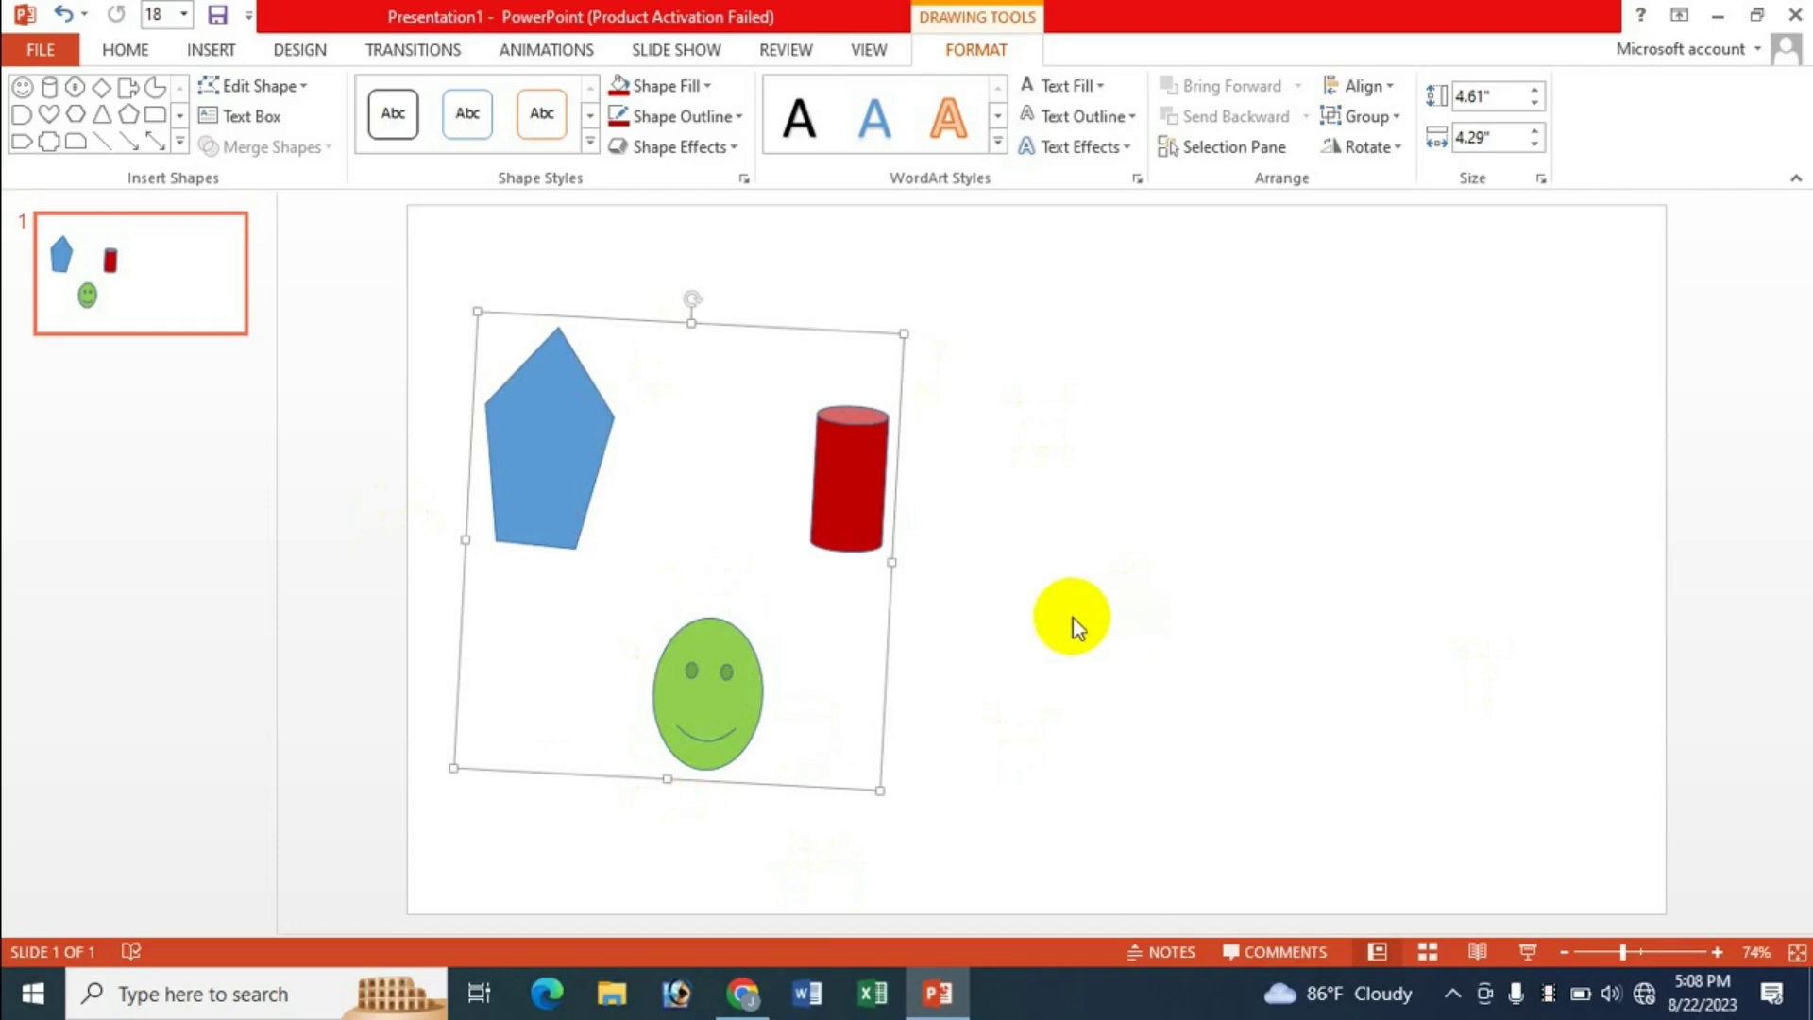
click(742, 993)
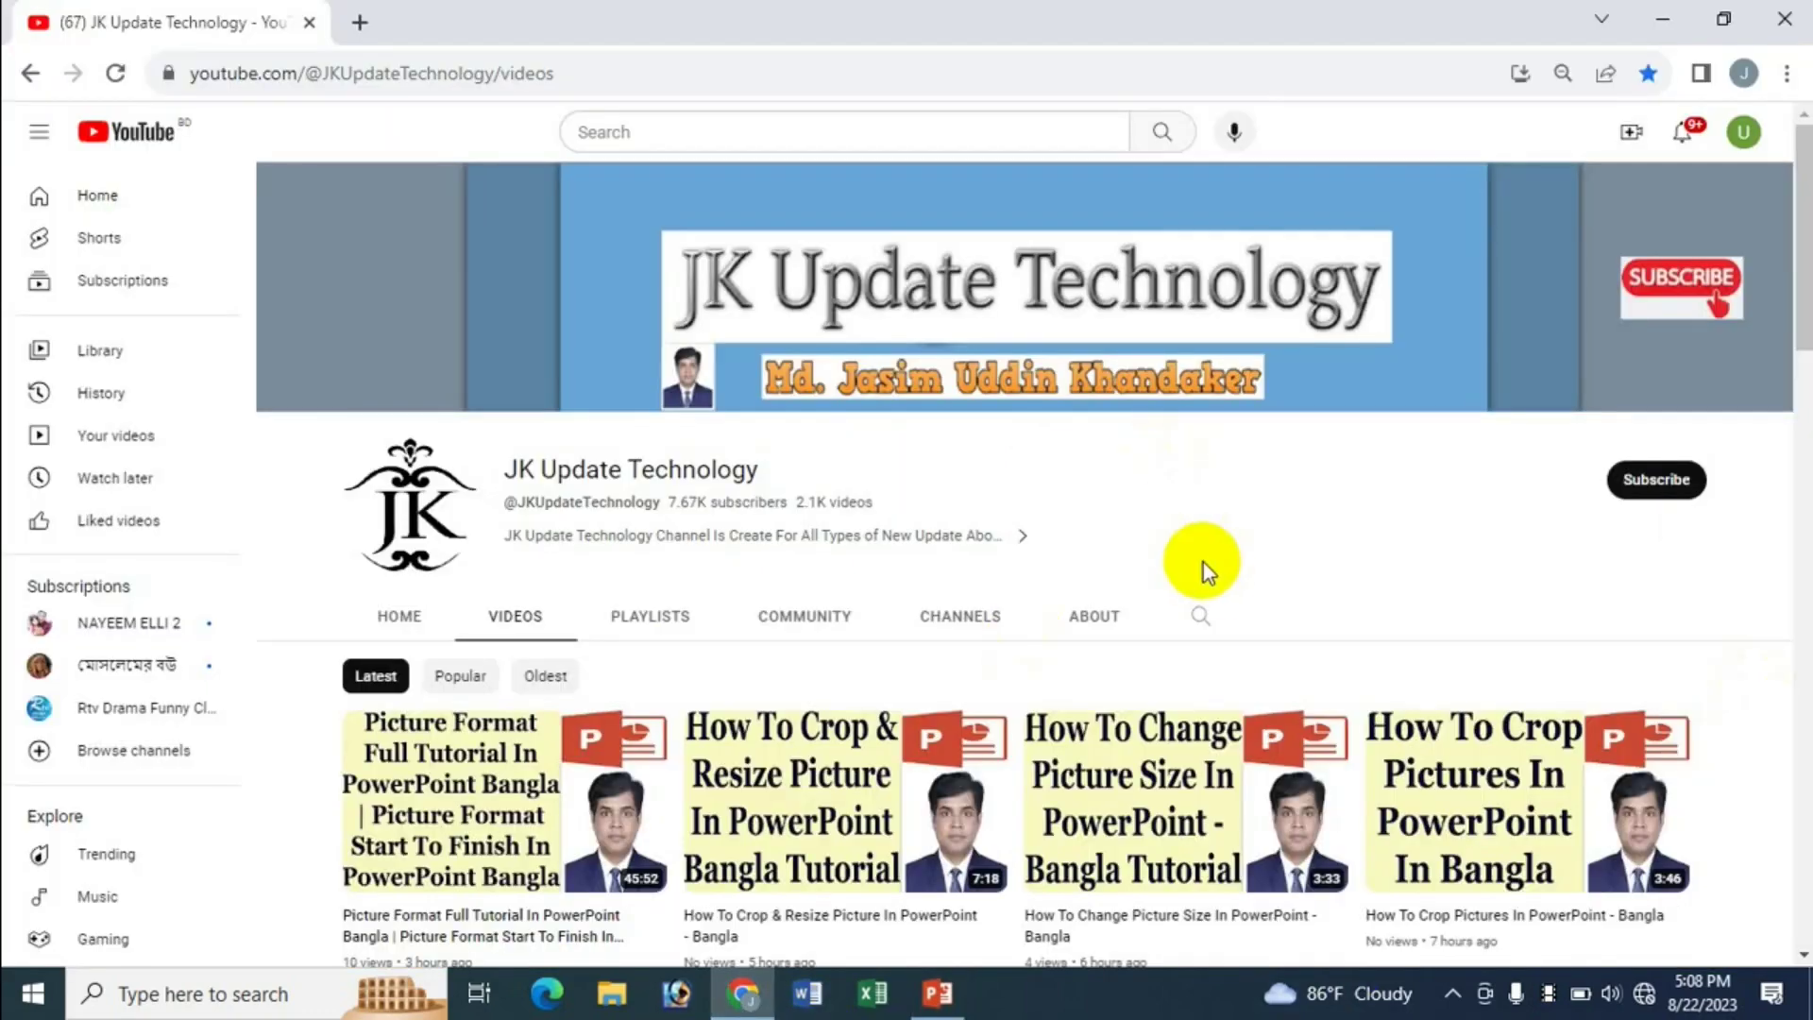